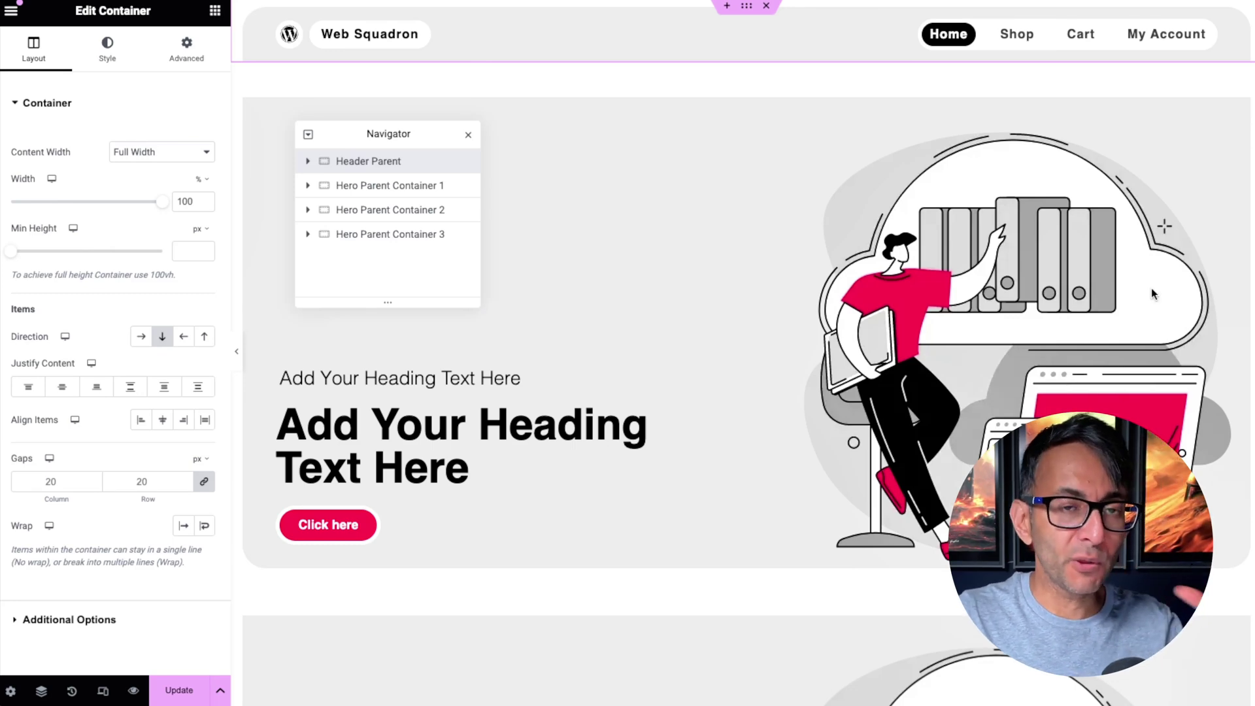
# Look through the hero sections down the page and return to the header
pyautogui.scroll(-5, 860, 296)
pyautogui.scroll(3, 860, 296)
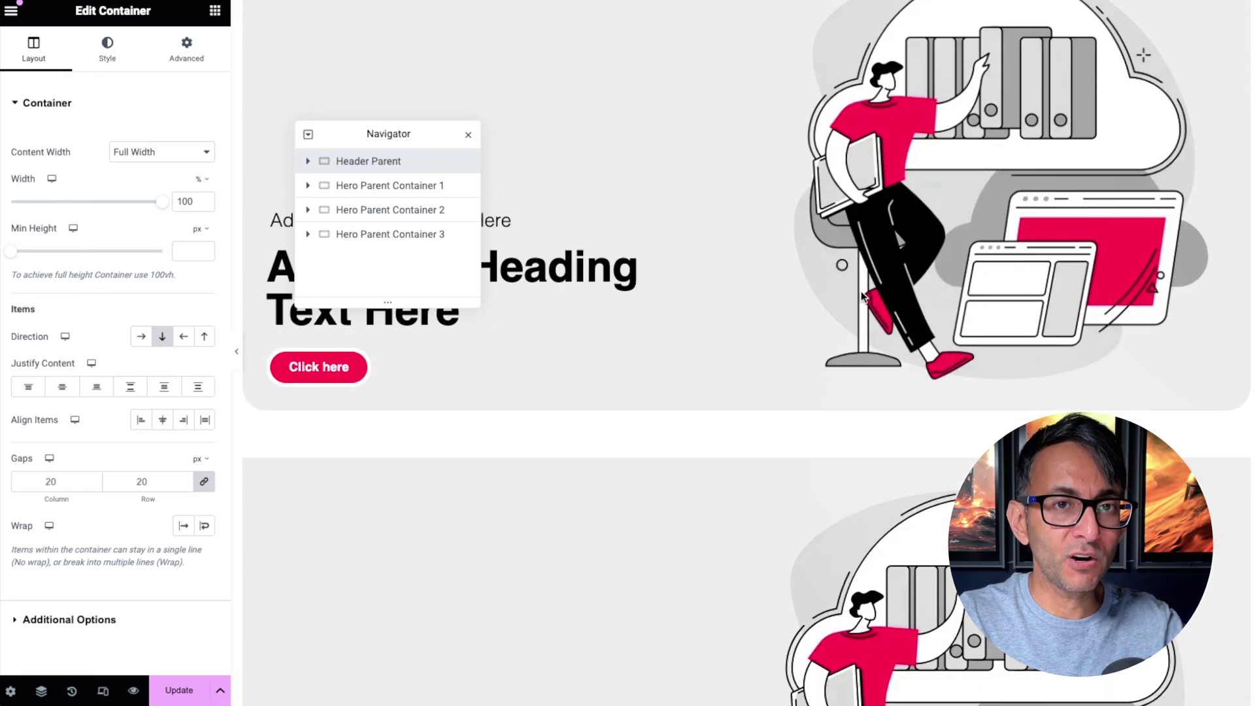
pyautogui.scroll(-5, 861, 291)
pyautogui.scroll(1, 861, 291)
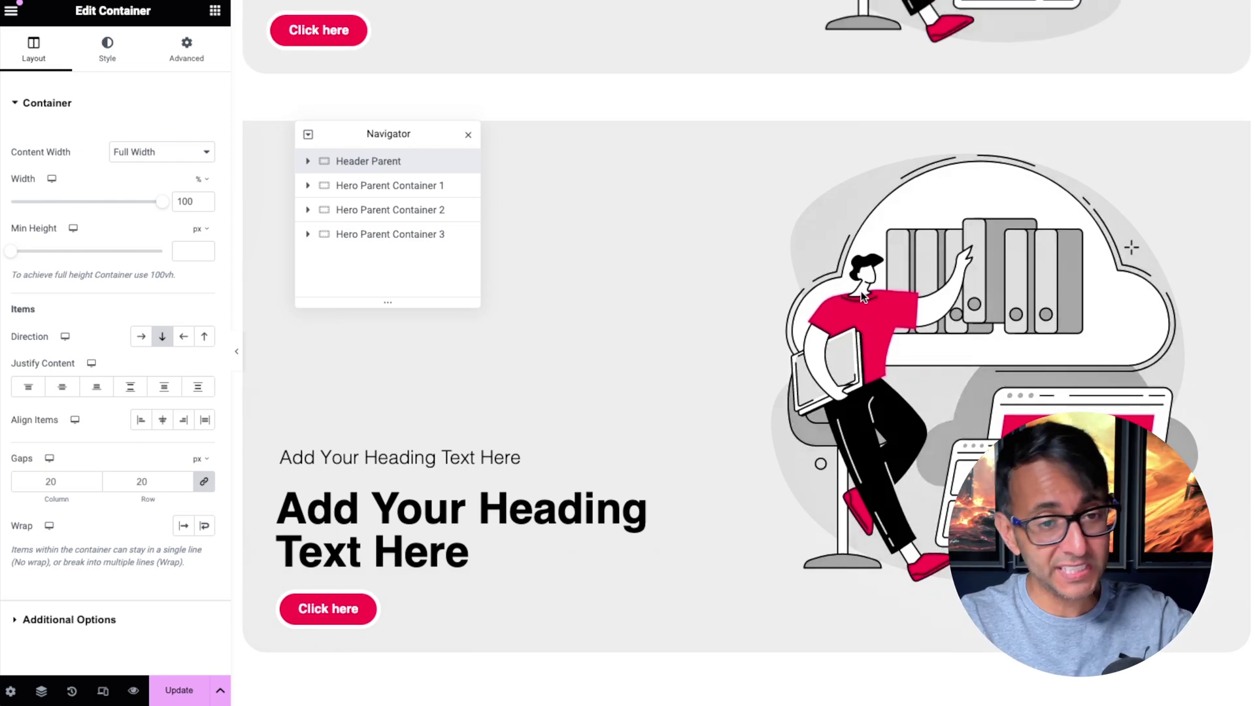
pyautogui.scroll(7, 579, 411)
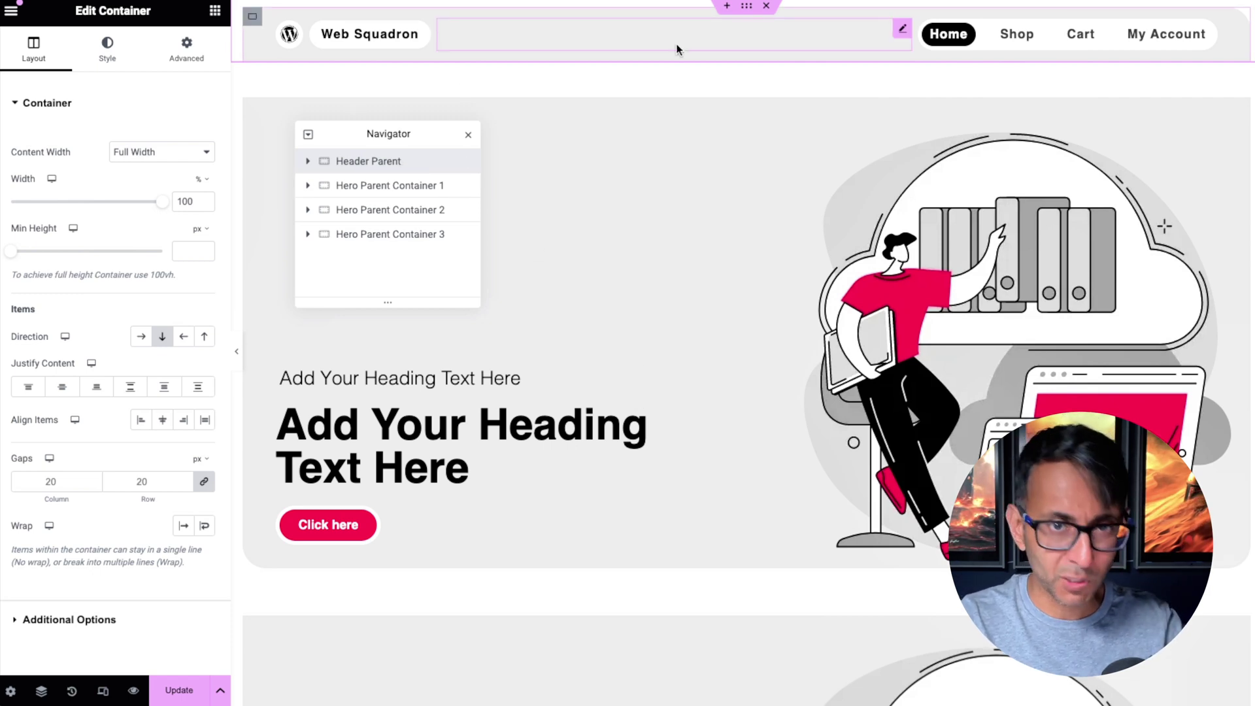
# Review the layout and spacing settings of Hero Parent Container 1 and its inner container, and check the page at full width
pyautogui.click(428, 187)
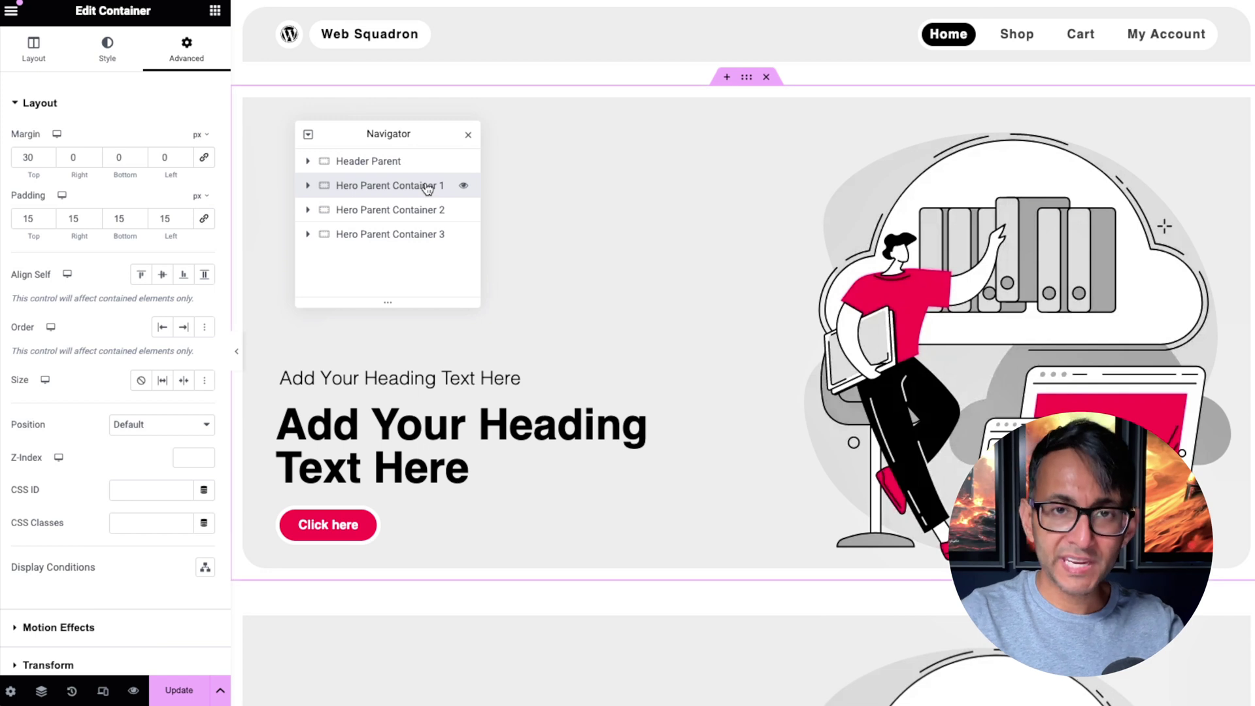
pyautogui.click(308, 186)
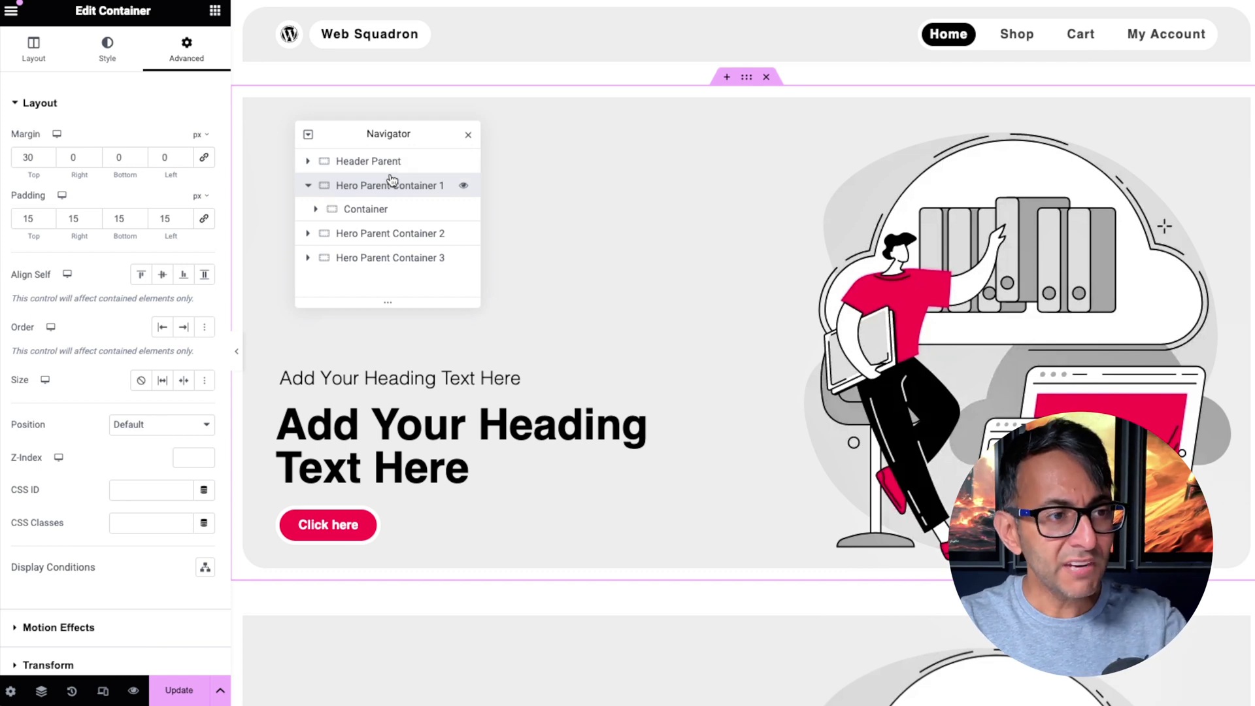
pyautogui.click(34, 49)
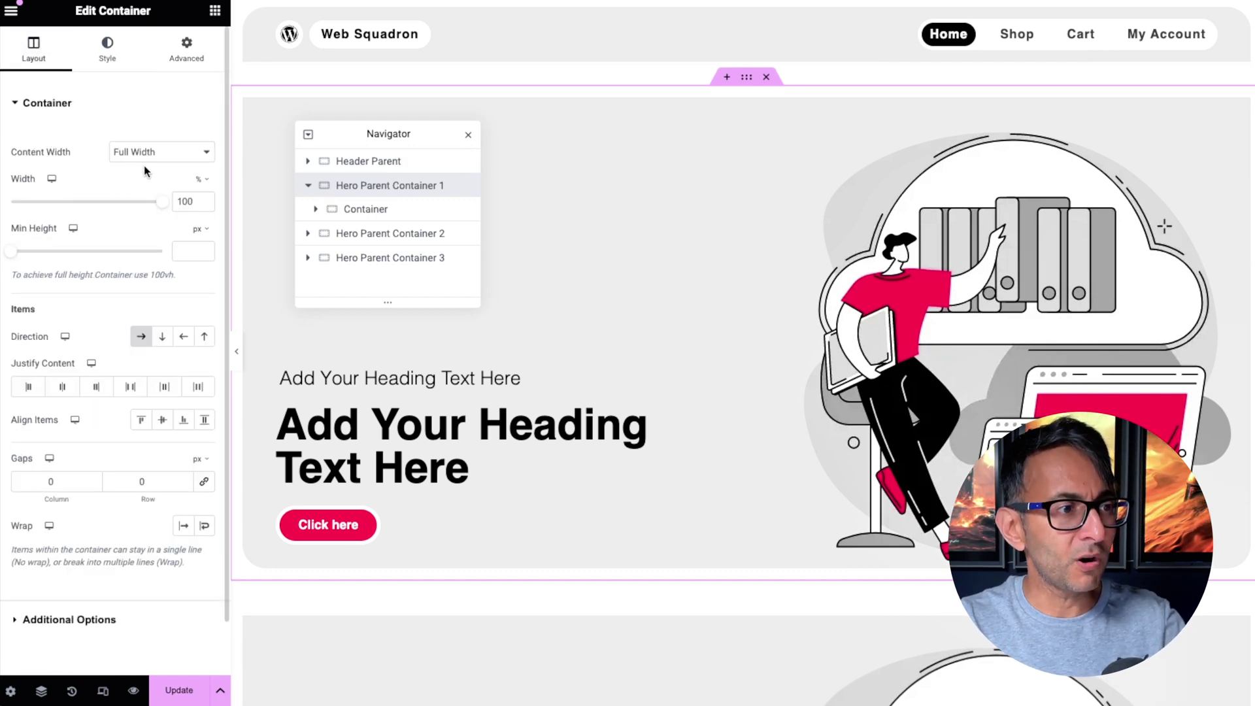
pyautogui.click(186, 56)
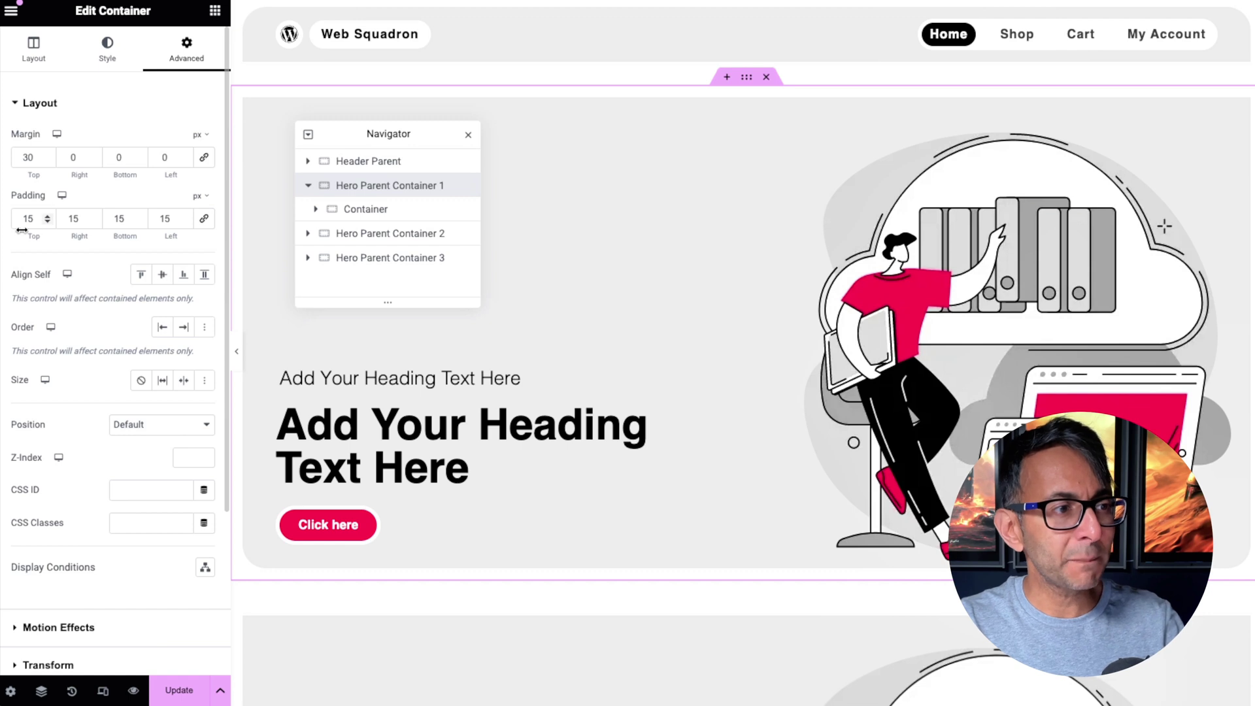
pyautogui.click(351, 213)
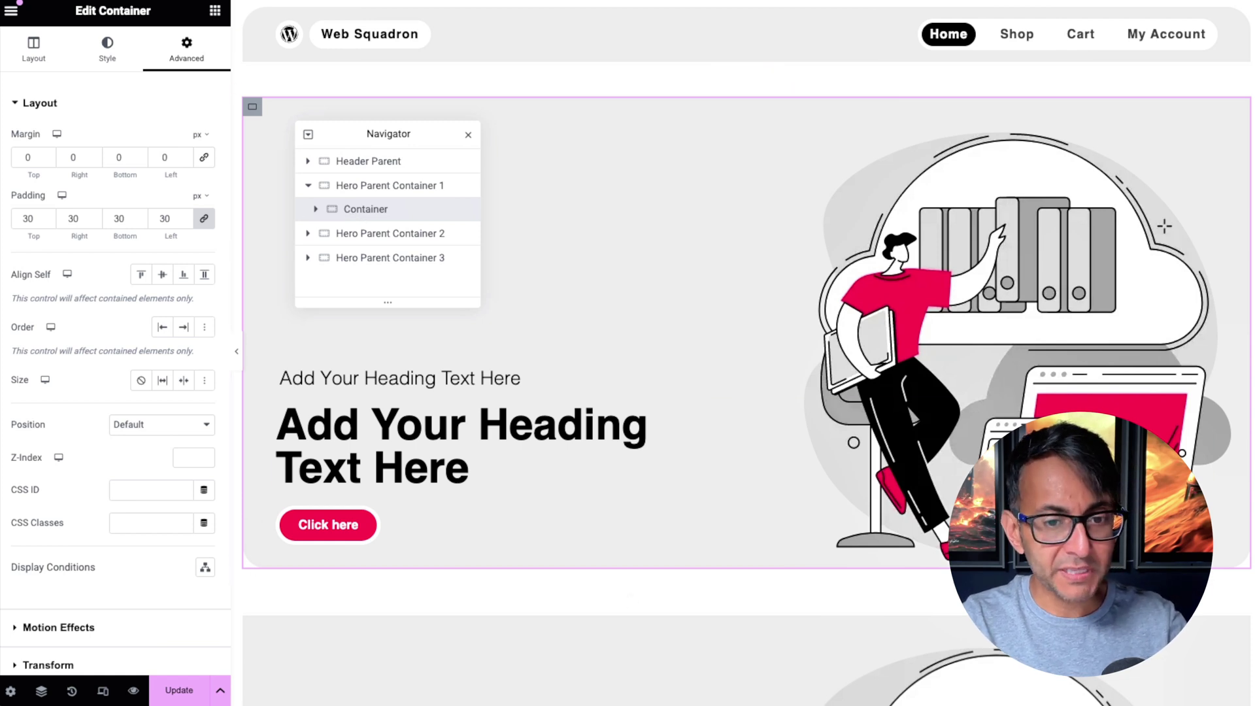
pyautogui.click(236, 351)
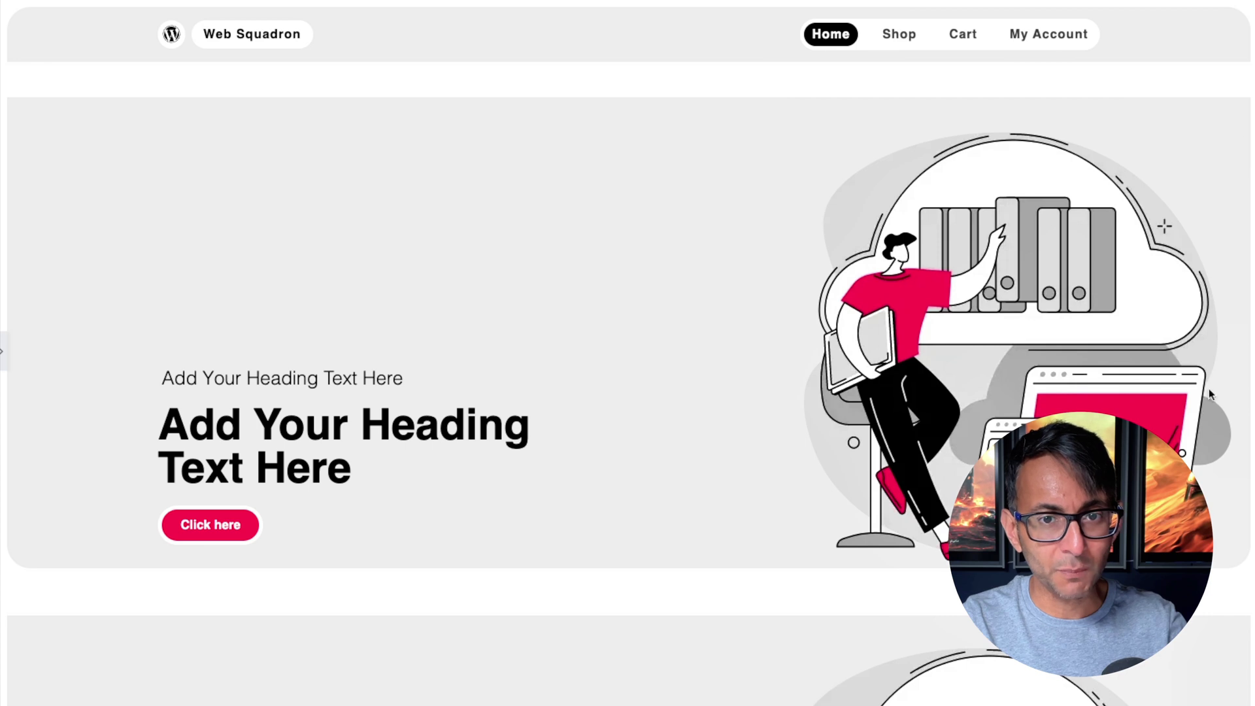
pyautogui.click(4, 365)
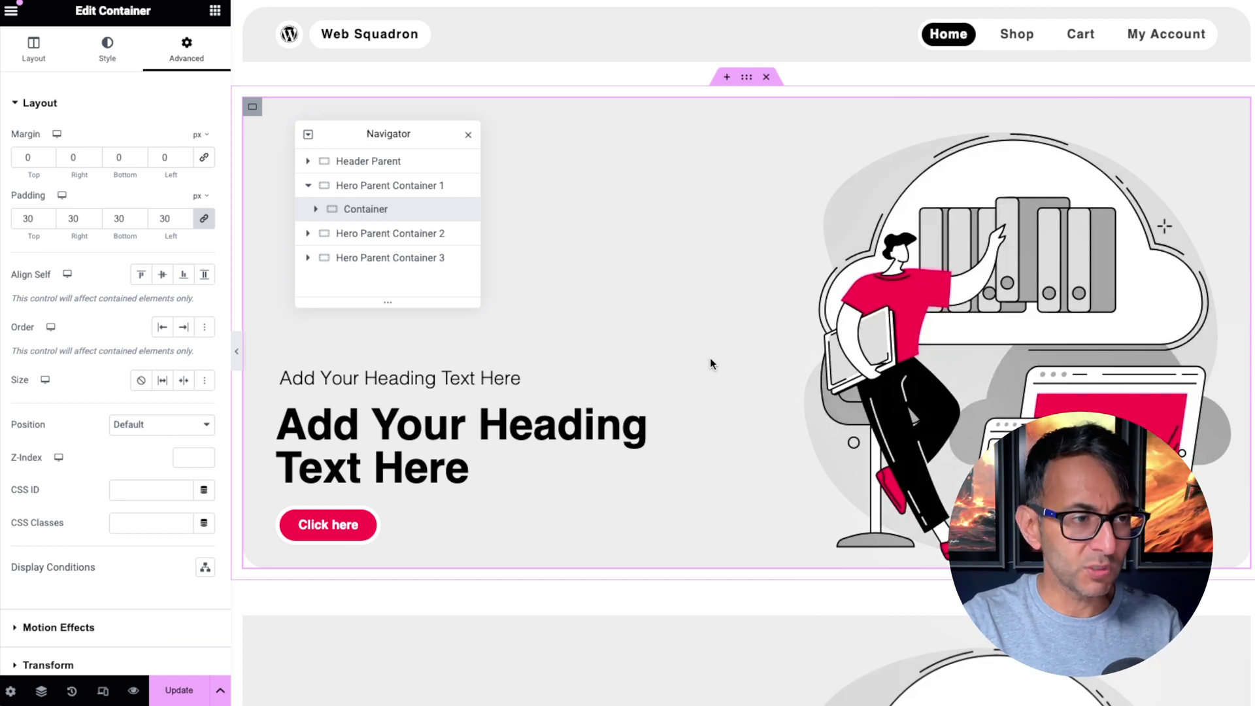
# Expand Hero Parent Container 1 and its inner container in the Navigator to examine the nested headings and button
pyautogui.click(359, 186)
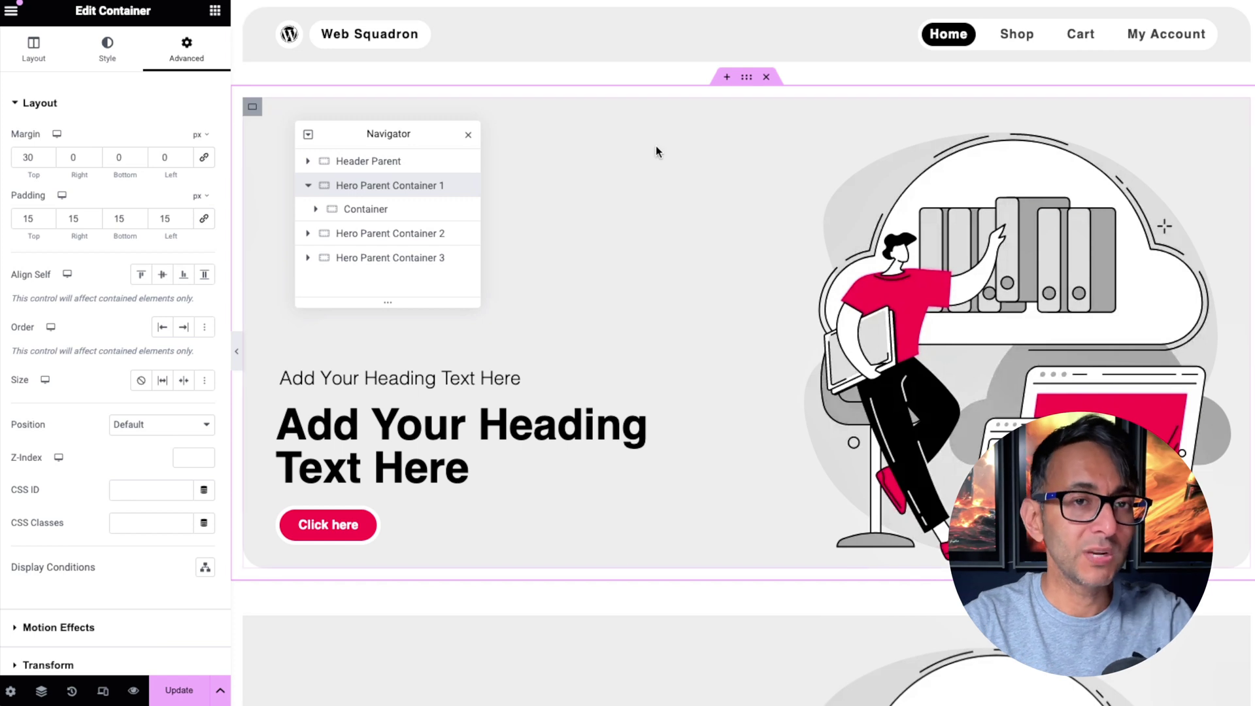
pyautogui.click(308, 188)
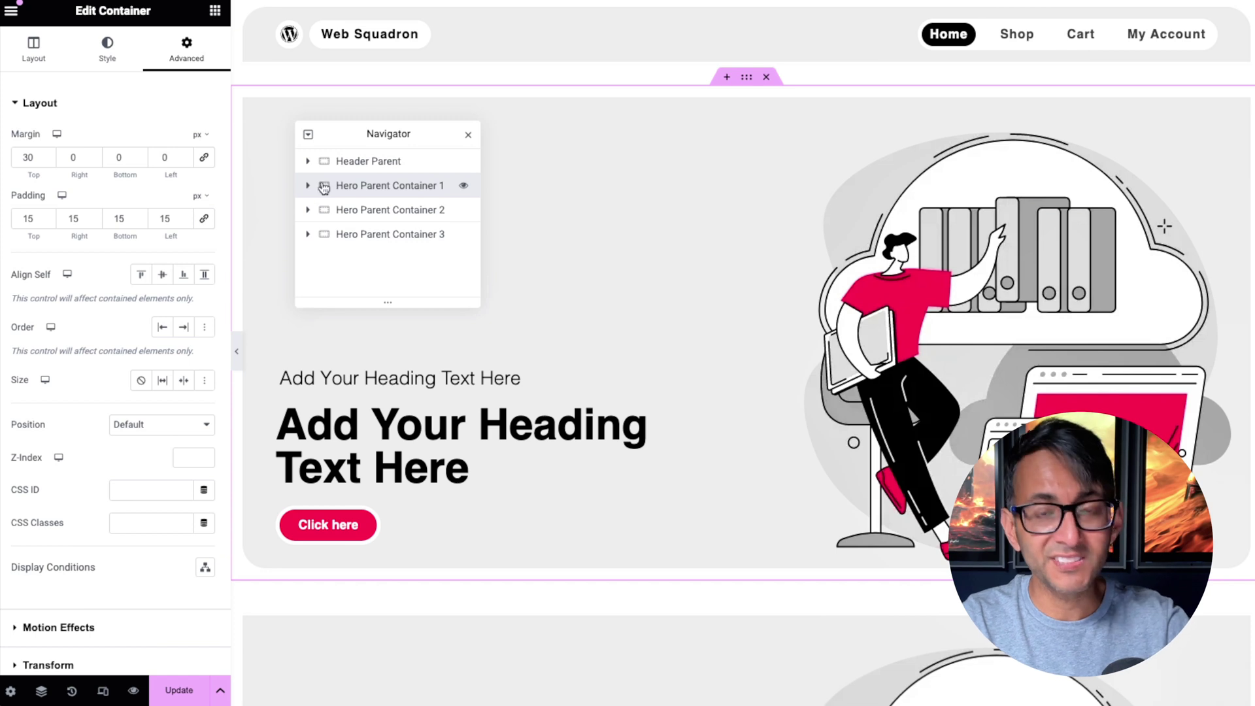
pyautogui.click(306, 190)
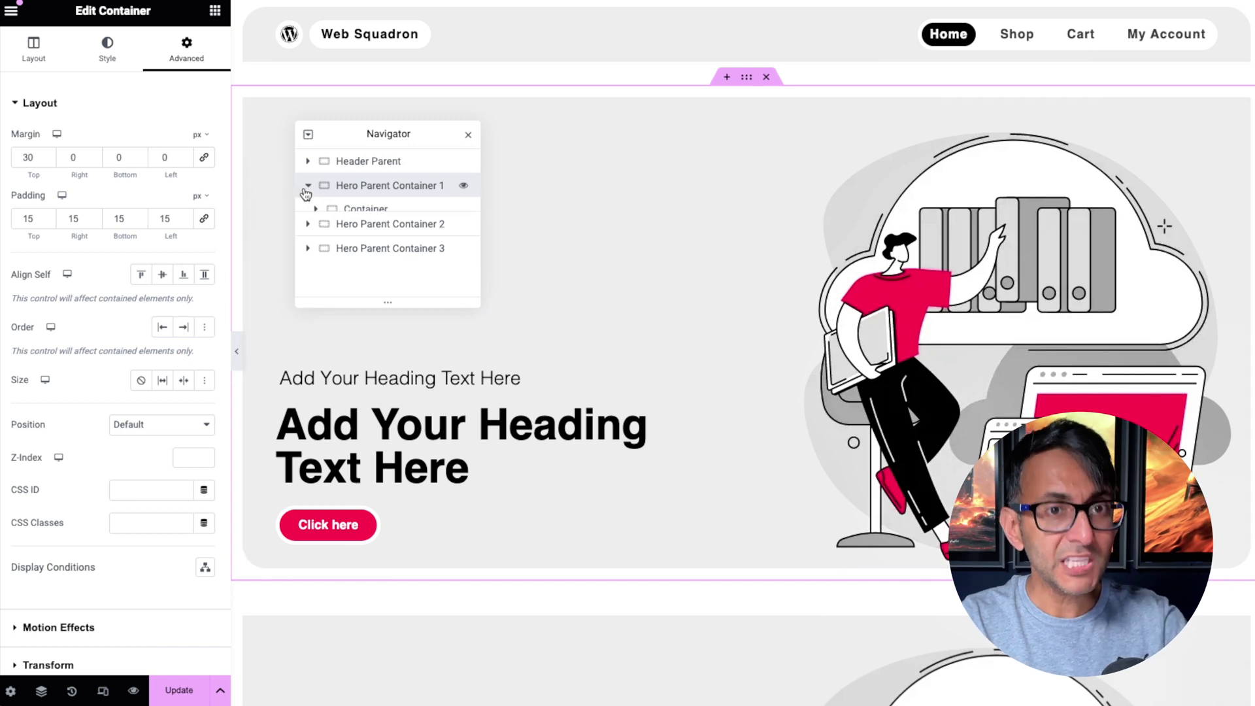
pyautogui.click(356, 210)
pyautogui.click(316, 209)
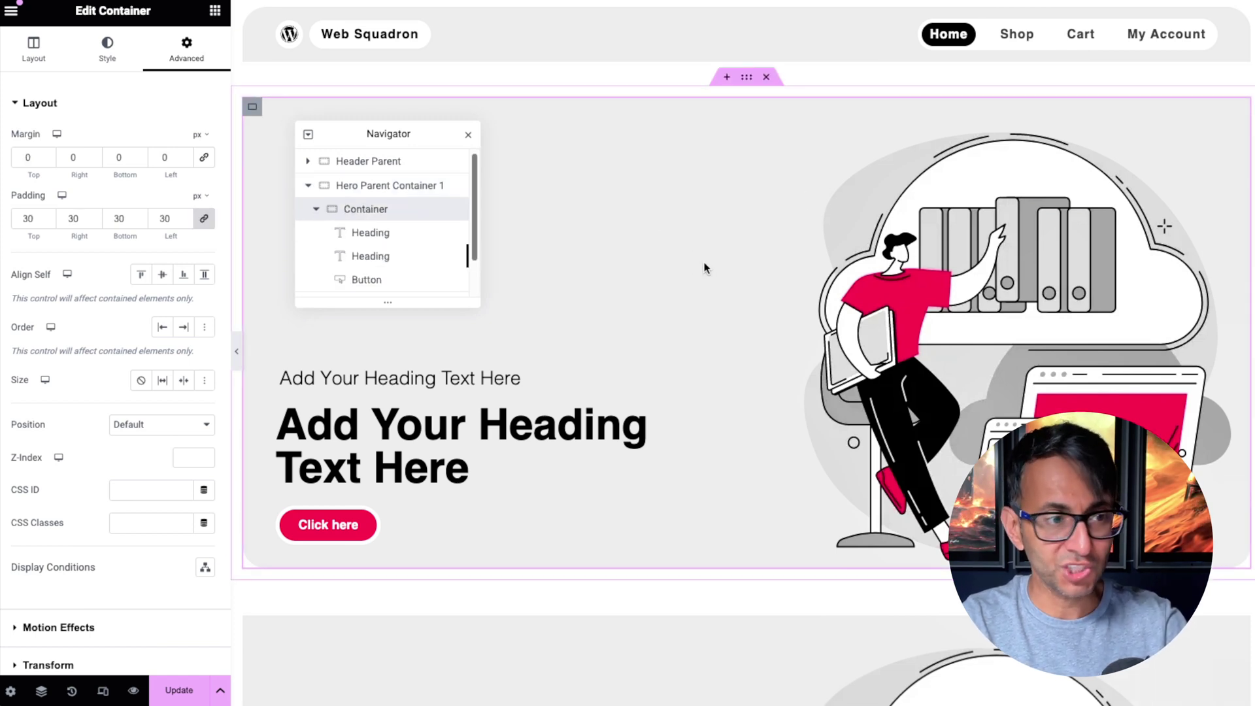
pyautogui.scroll(-1, 457, 222)
pyautogui.scroll(1, 459, 240)
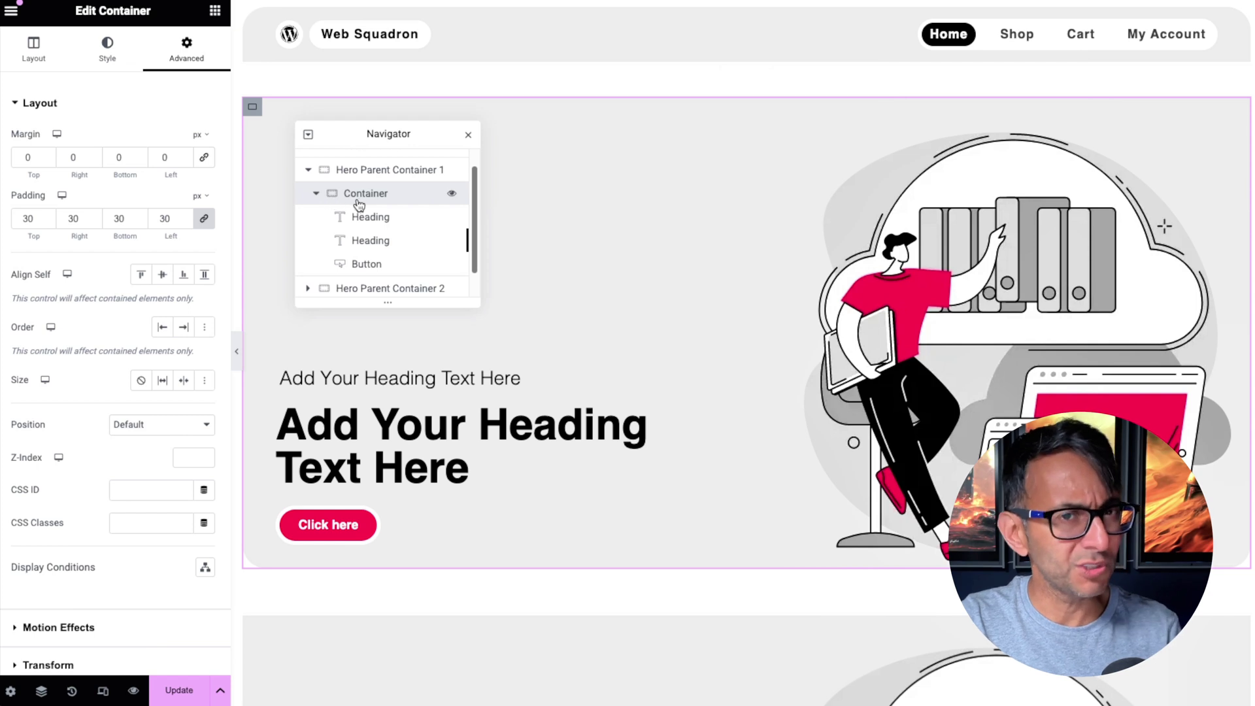
pyautogui.scroll(1, 359, 205)
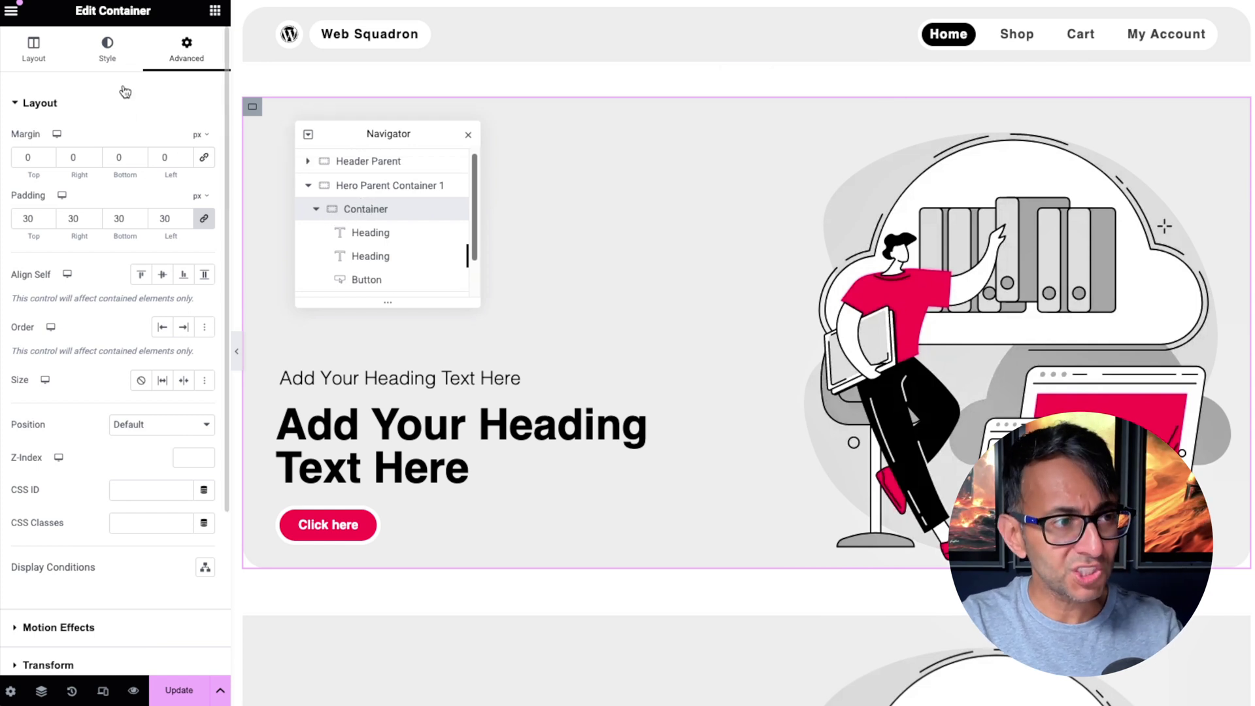
# Try the red global colour as the background of the inner container in Hero Parent Container 1
pyautogui.click(109, 52)
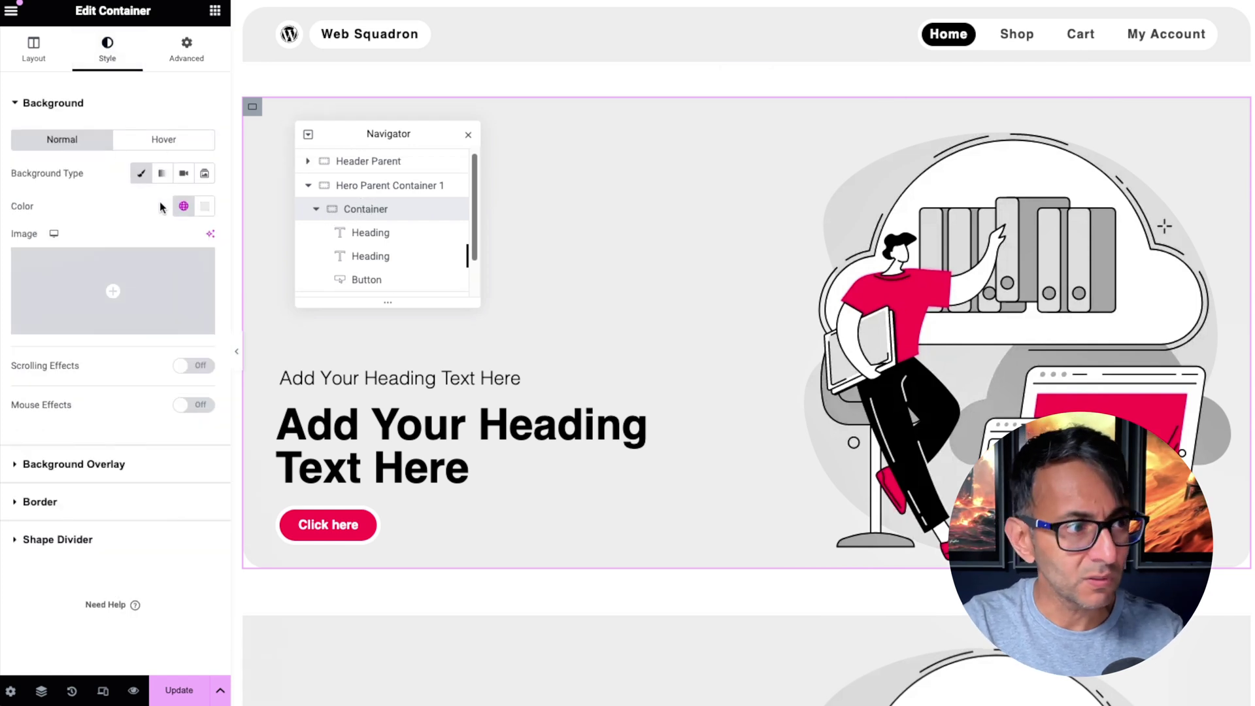
pyautogui.click(183, 205)
pyautogui.click(106, 317)
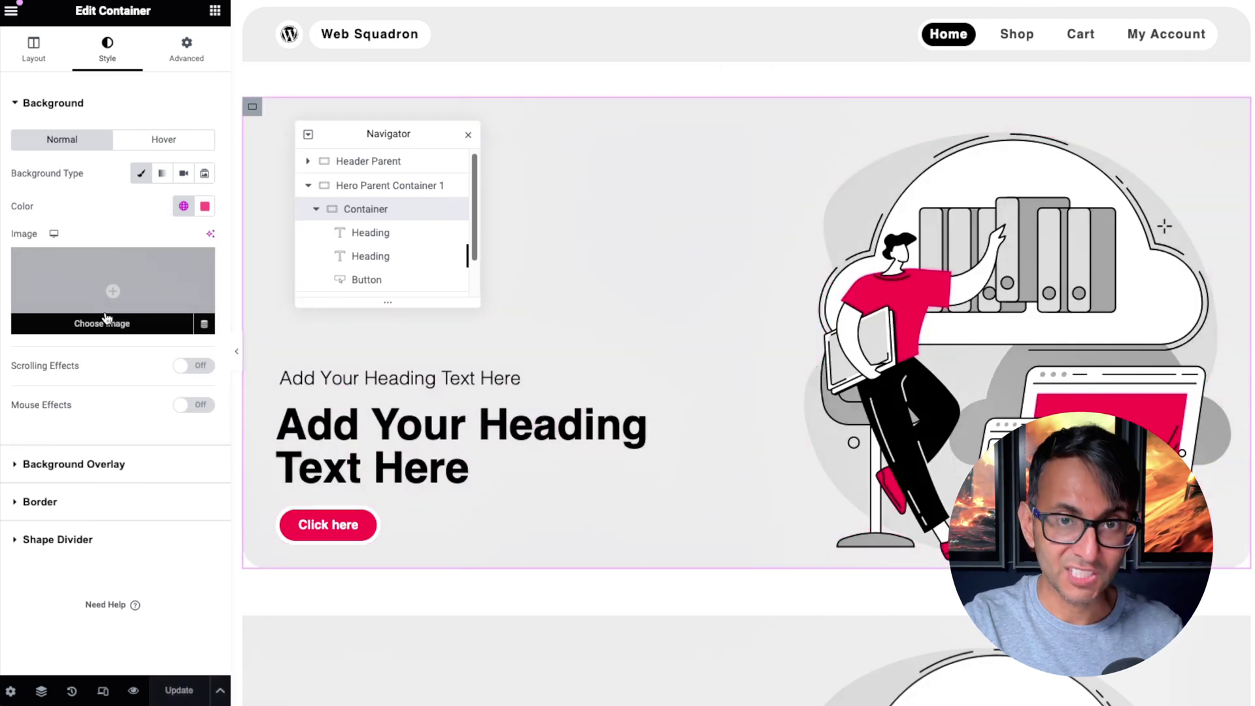
# Try the red global colour as the background of Hero Parent Container 1 itself
pyautogui.click(340, 186)
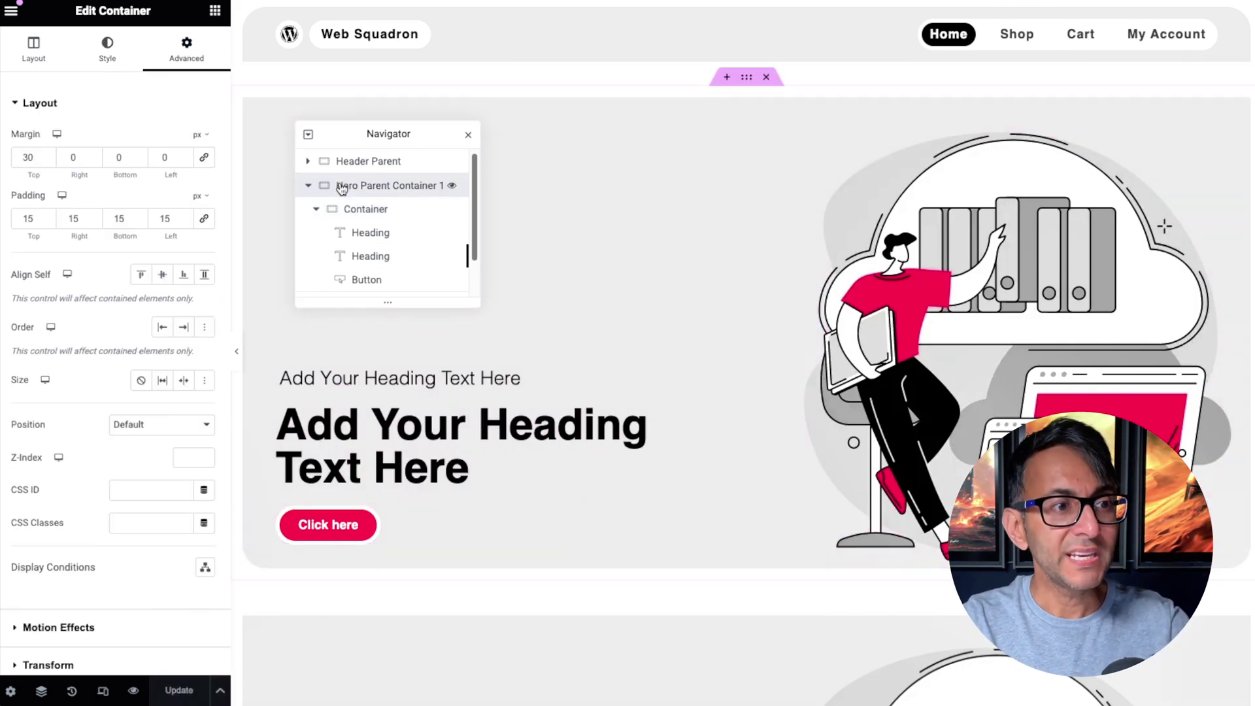
pyautogui.click(106, 51)
pyautogui.click(183, 206)
pyautogui.click(105, 314)
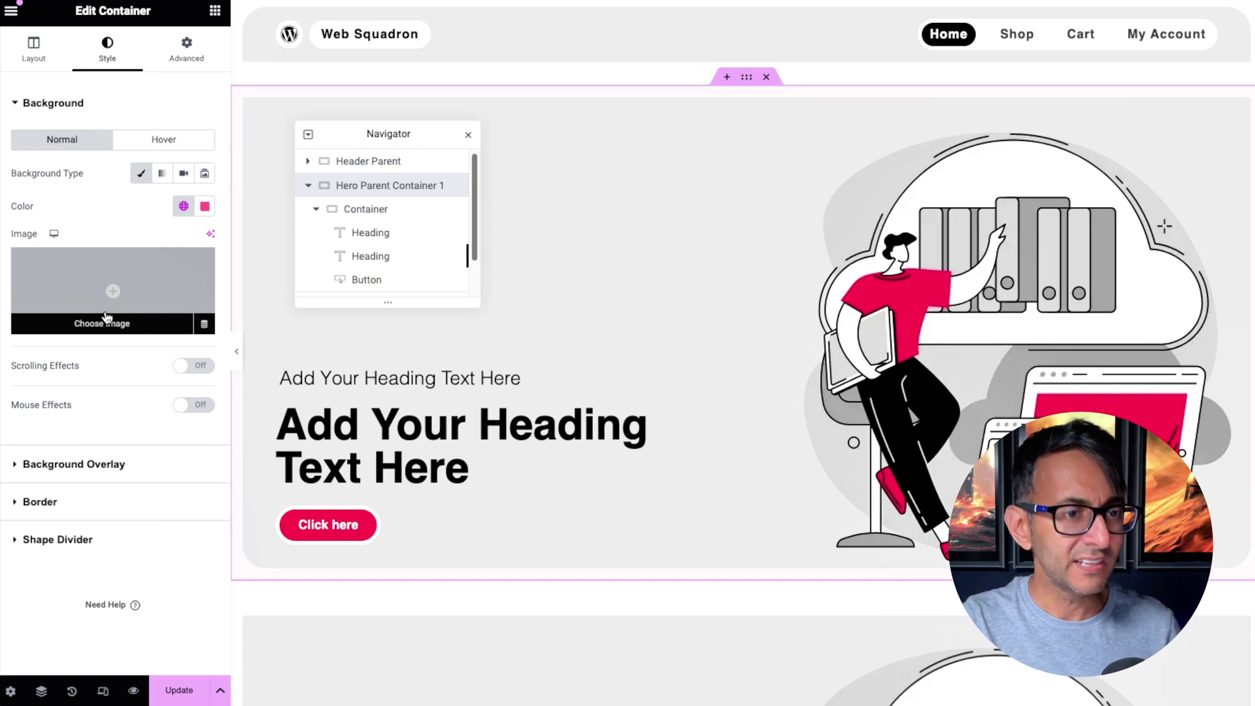
# Open the inner container's background overlay settings and check the overlay image's details in the media library
pyautogui.click(363, 213)
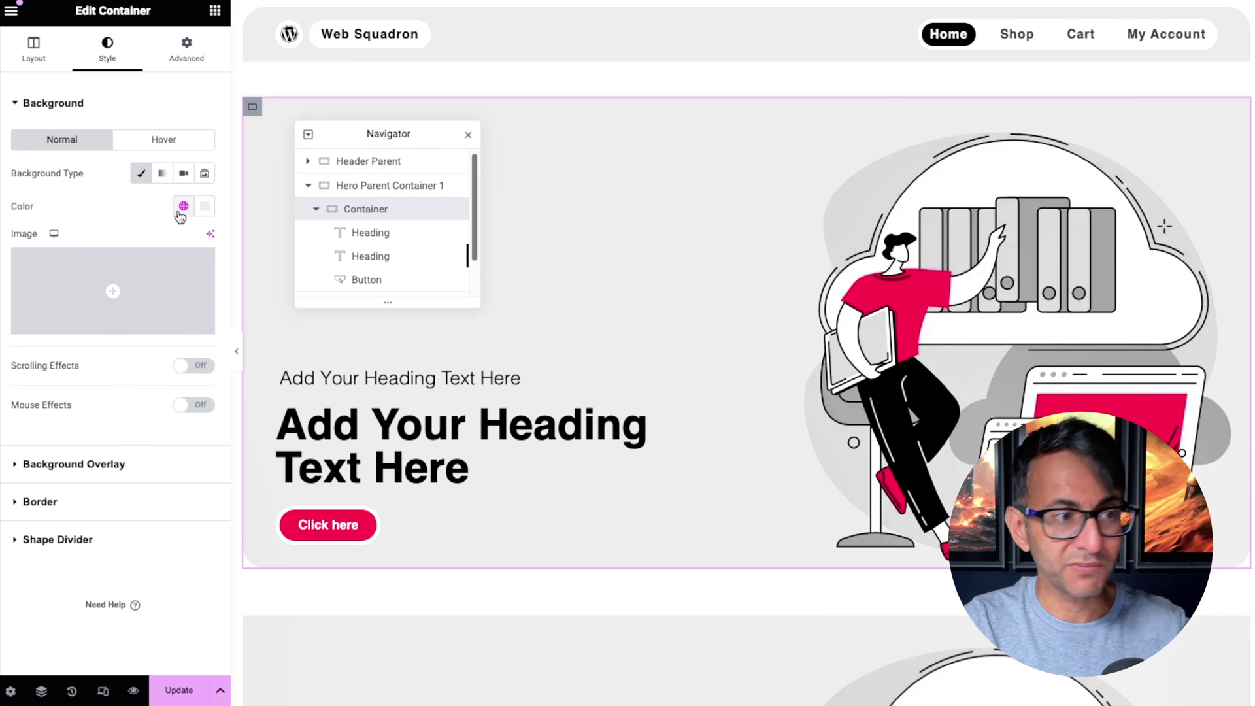
pyautogui.click(168, 471)
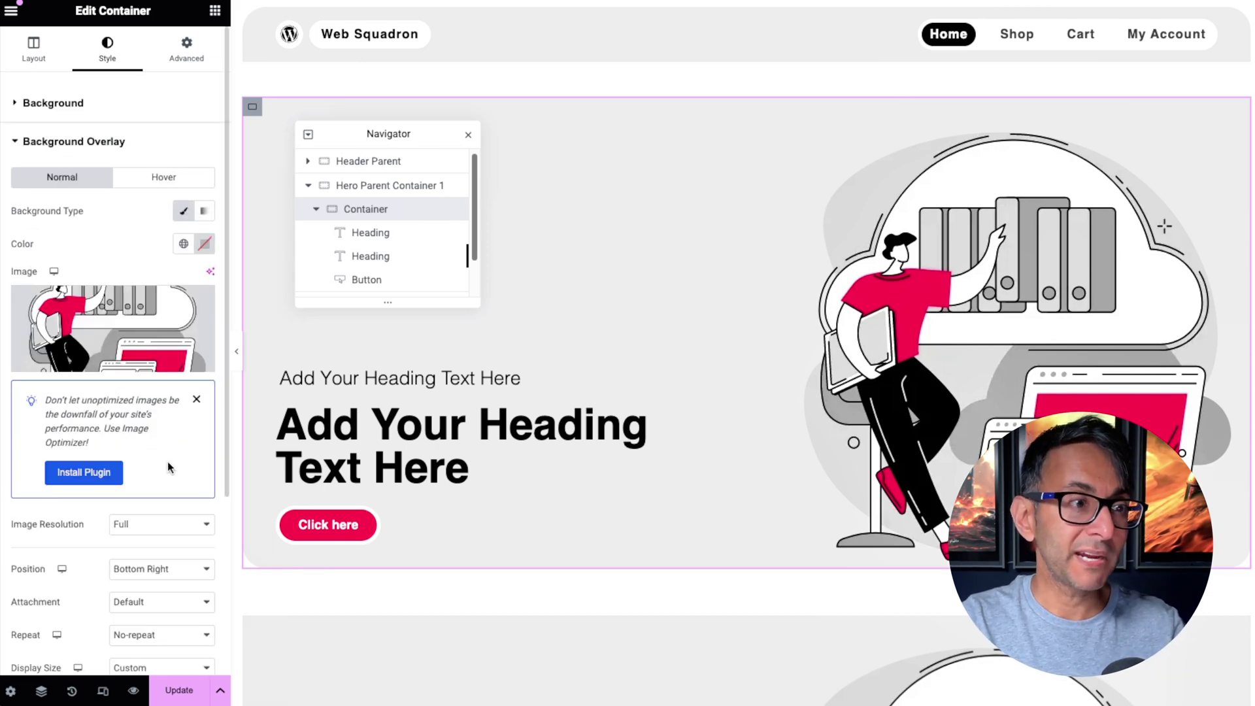
pyautogui.click(170, 309)
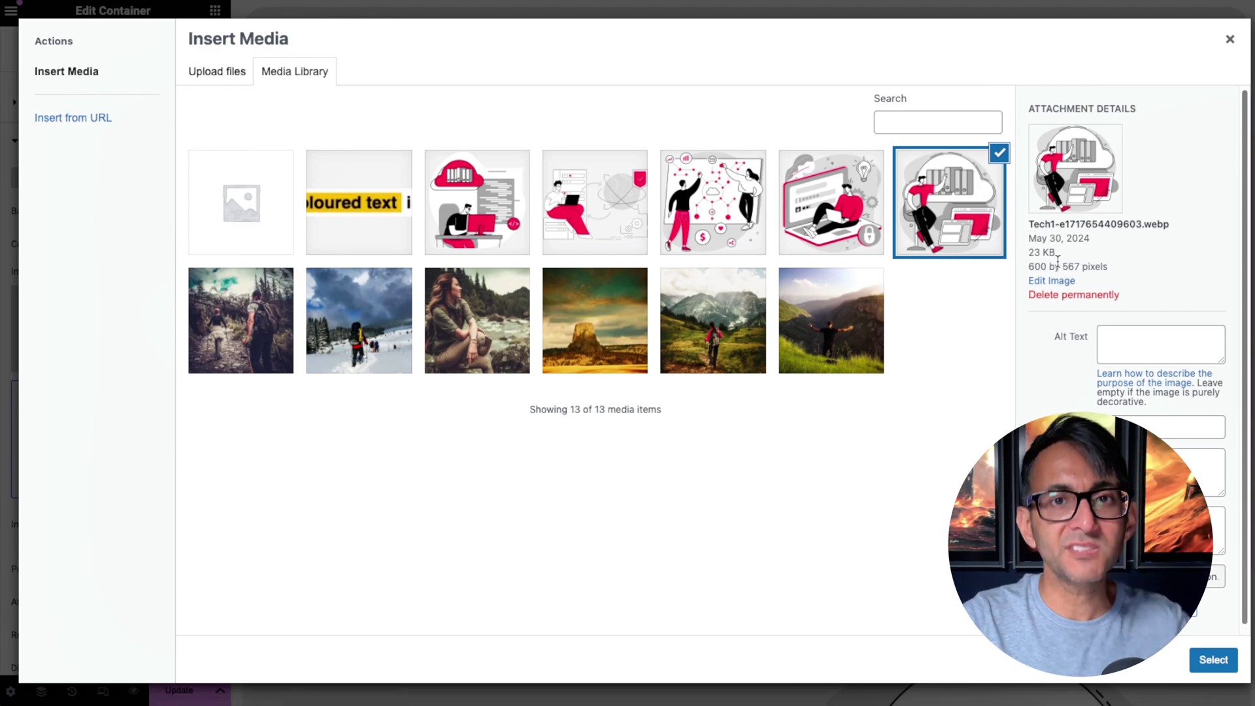
pyautogui.click(1230, 40)
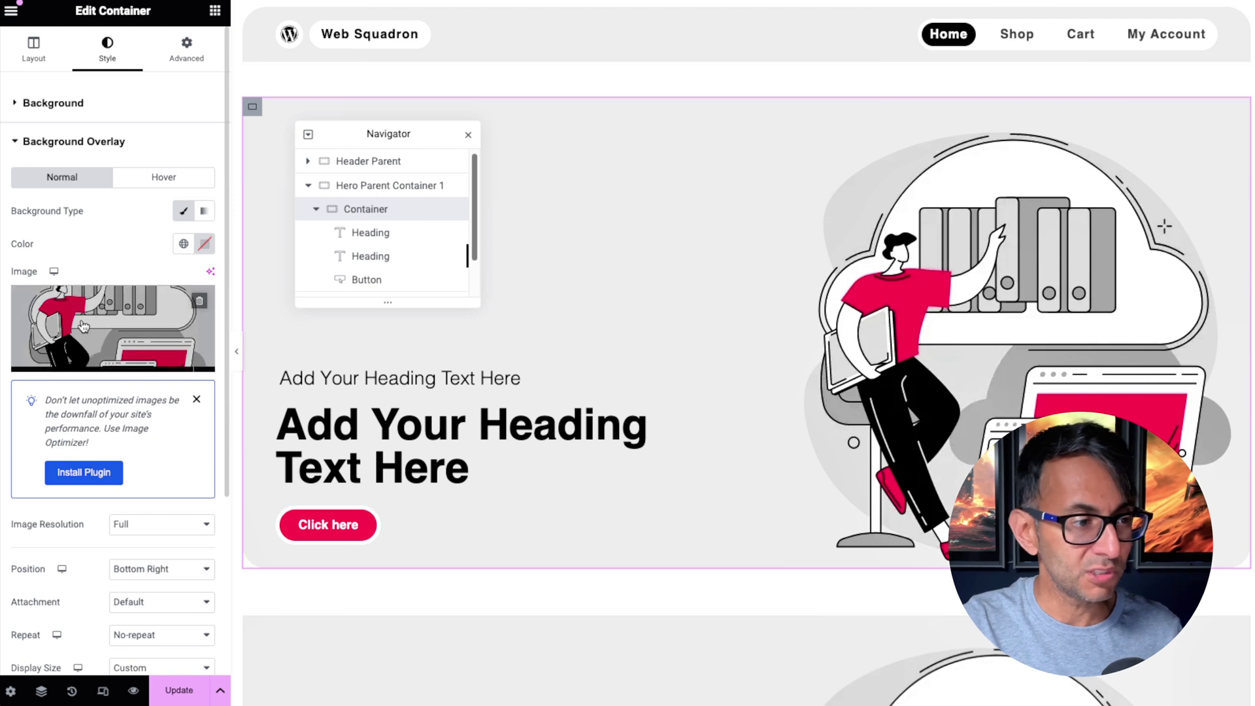
# Try the Cover display size for the inner container's background overlay image
pyautogui.scroll(-2, 176, 402)
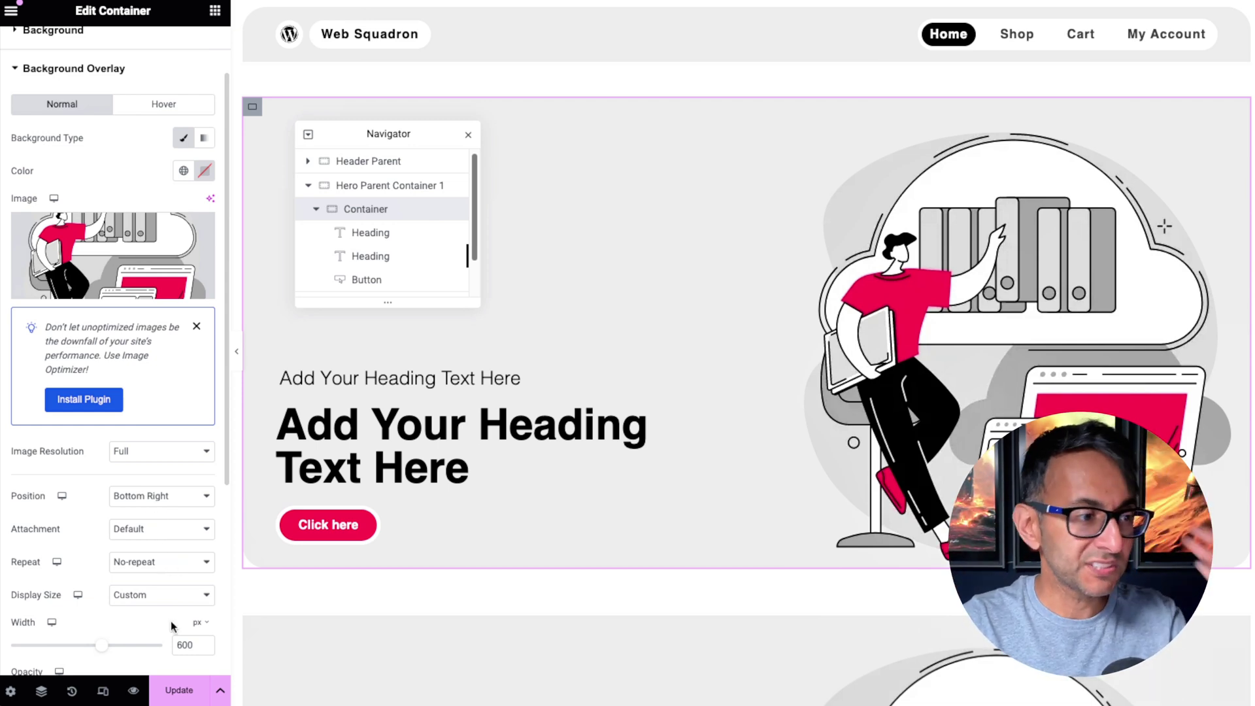
pyautogui.scroll(-2, 173, 597)
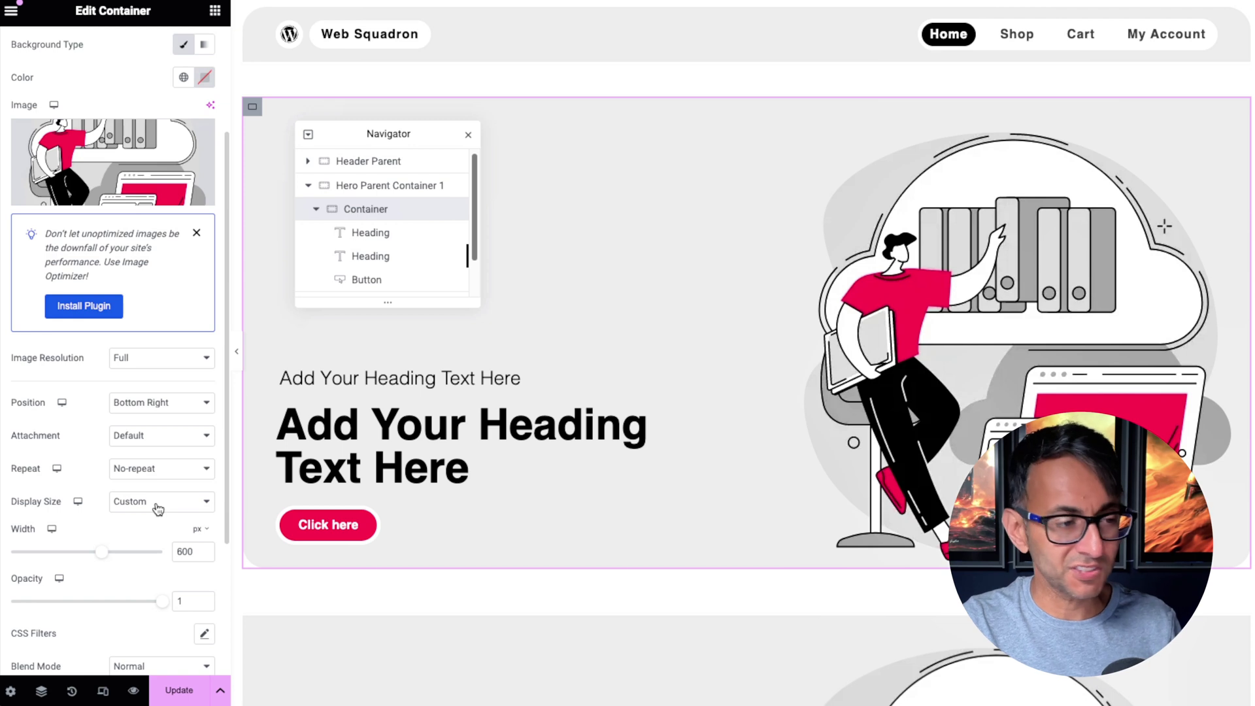
pyautogui.click(157, 508)
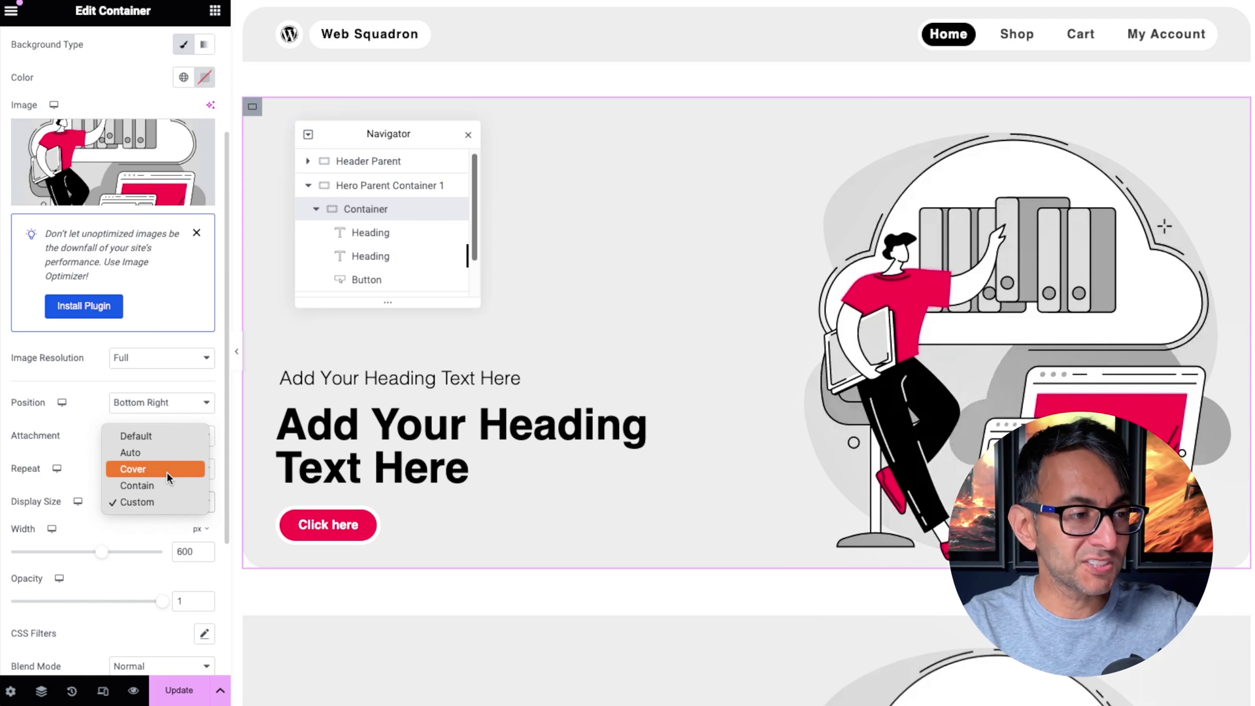
pyautogui.click(167, 472)
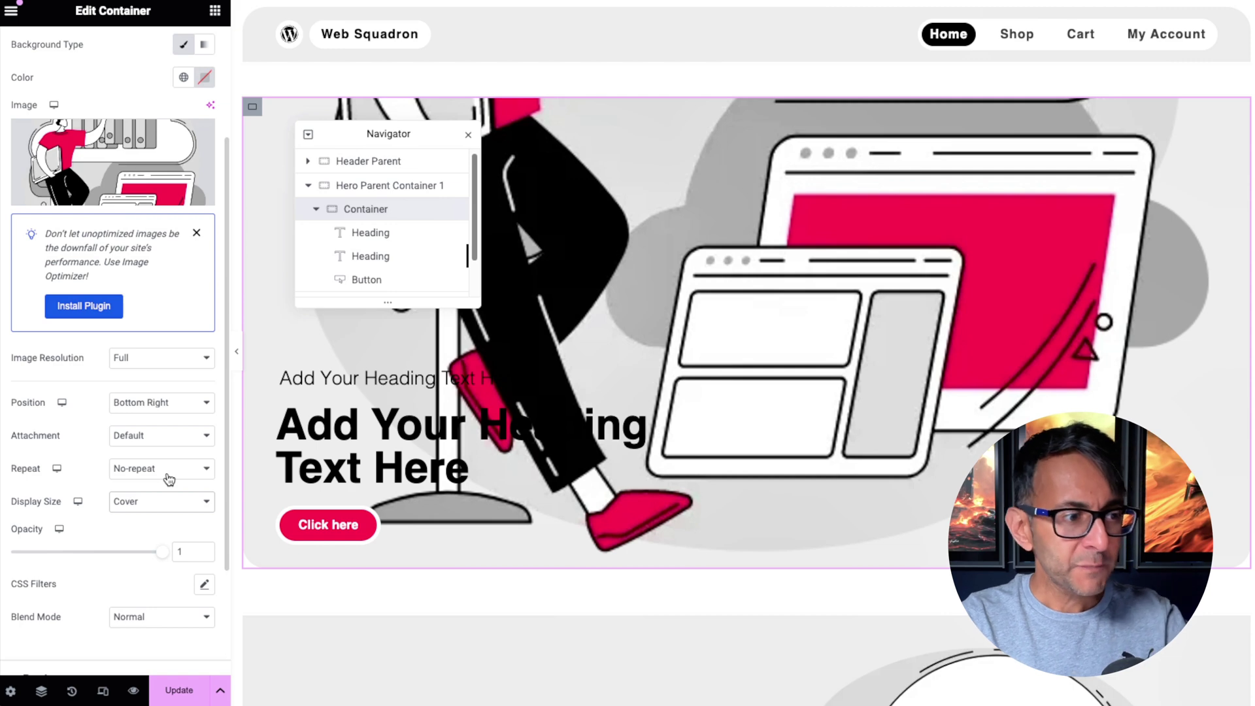
# Check the overlay image's dimensions in the media library and set its display size to Contain
pyautogui.click(76, 157)
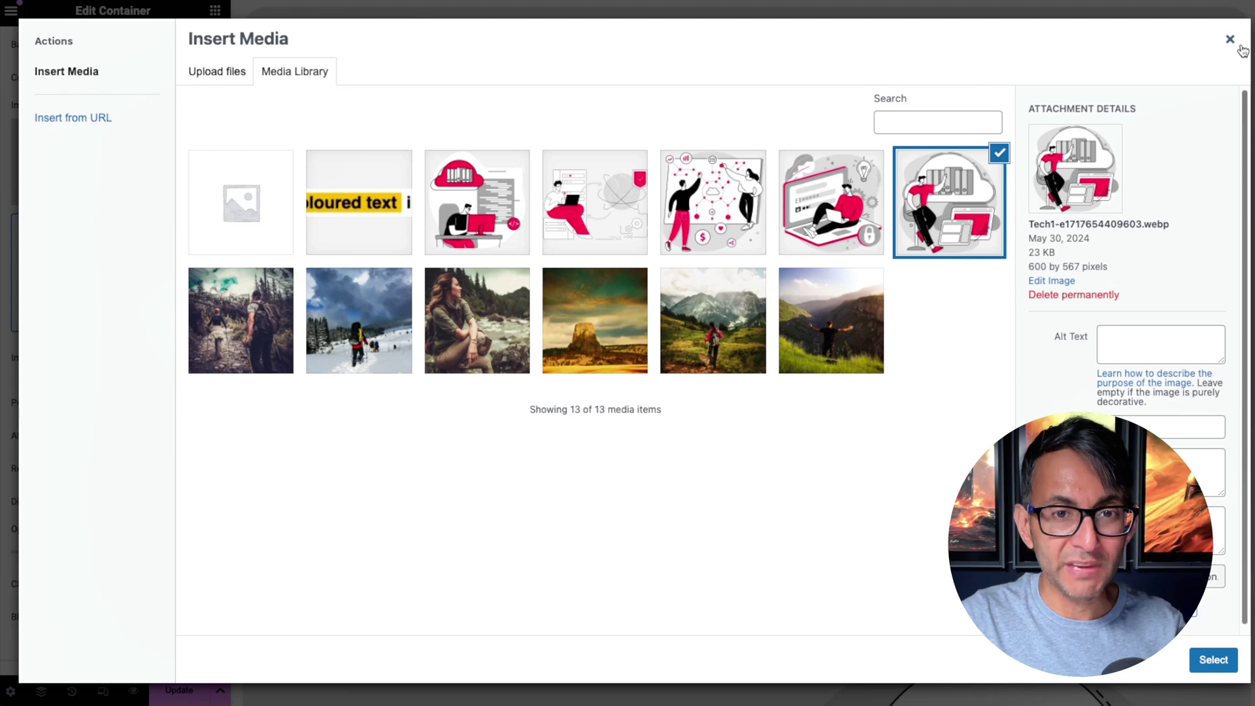
pyautogui.click(1230, 40)
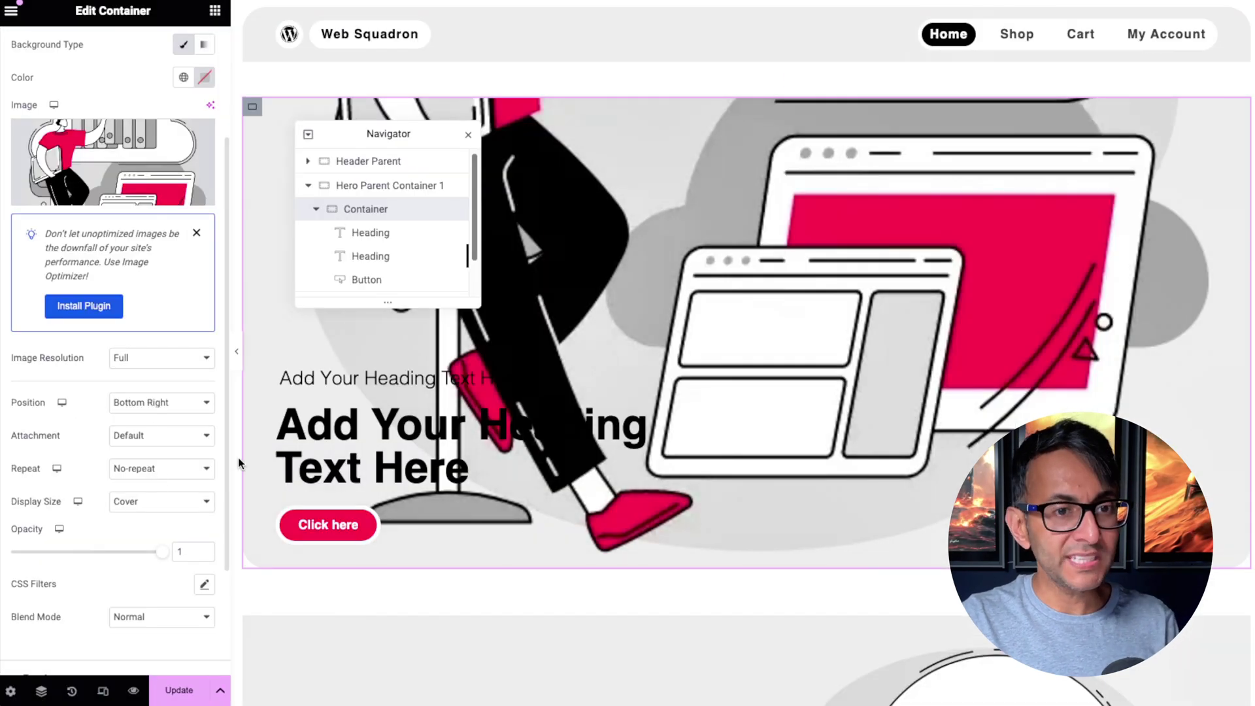
pyautogui.click(175, 500)
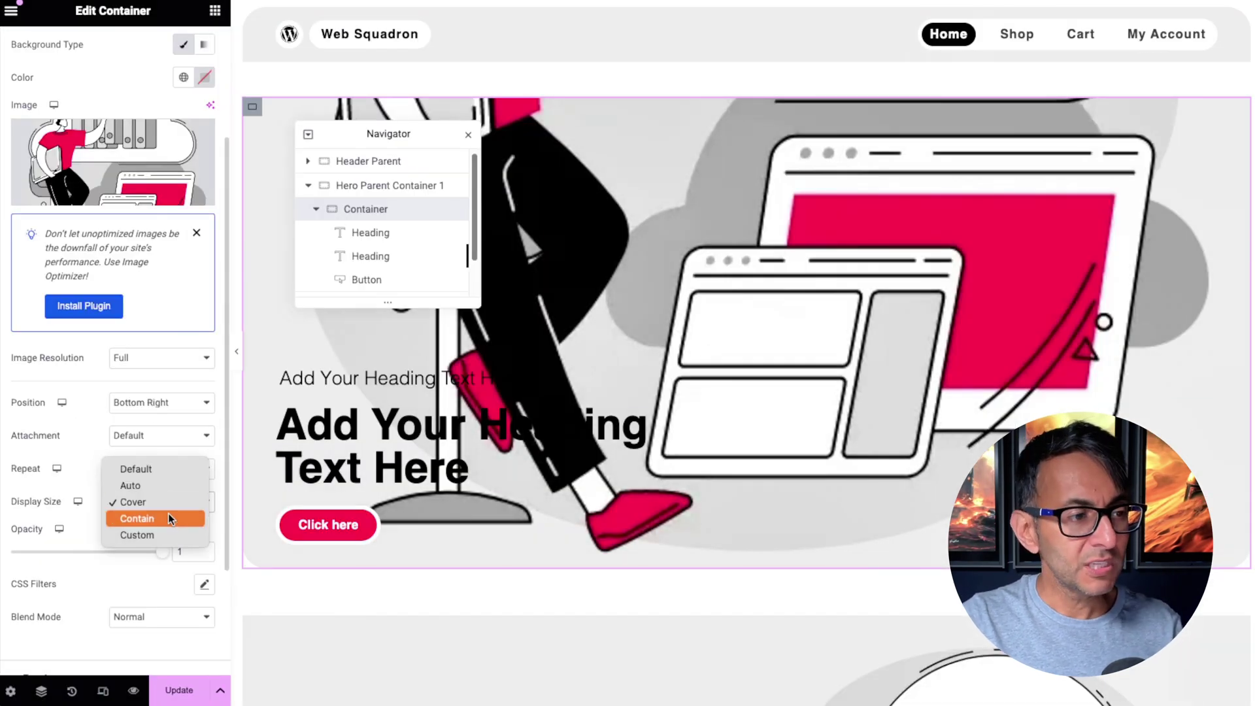
pyautogui.click(168, 517)
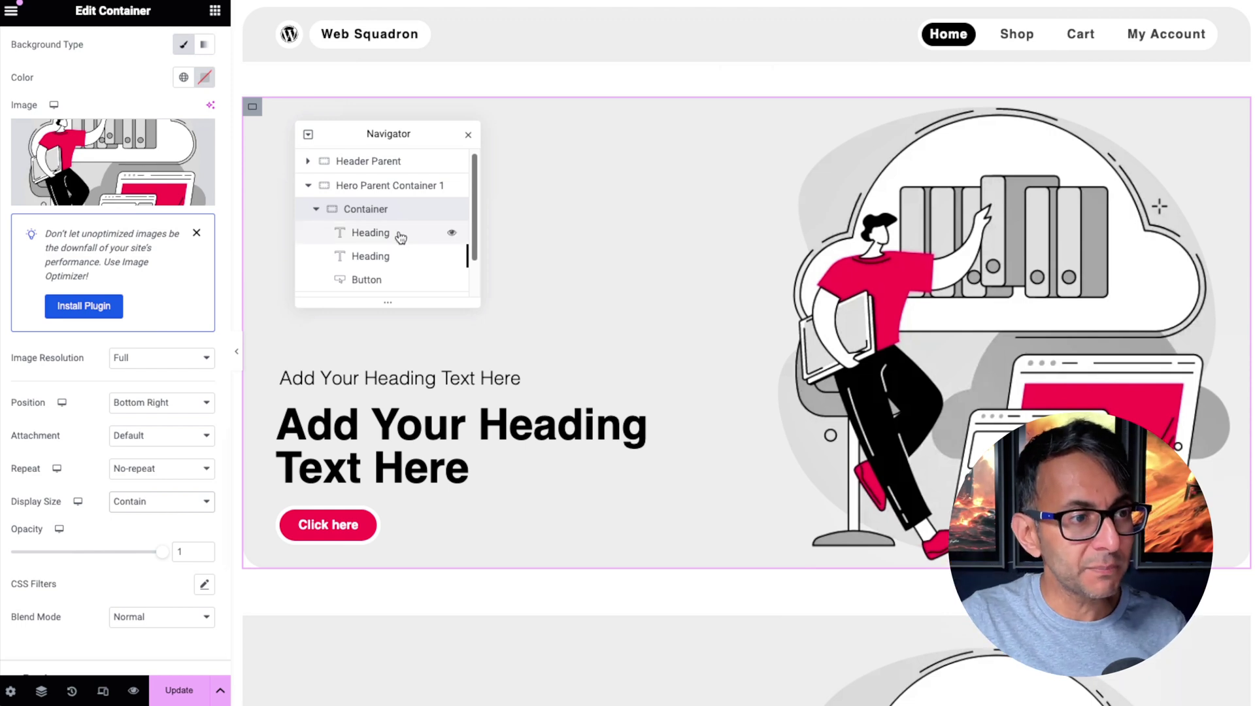
# Try the inner container's Justify Content at Center, and set it to Start
pyautogui.click(251, 214)
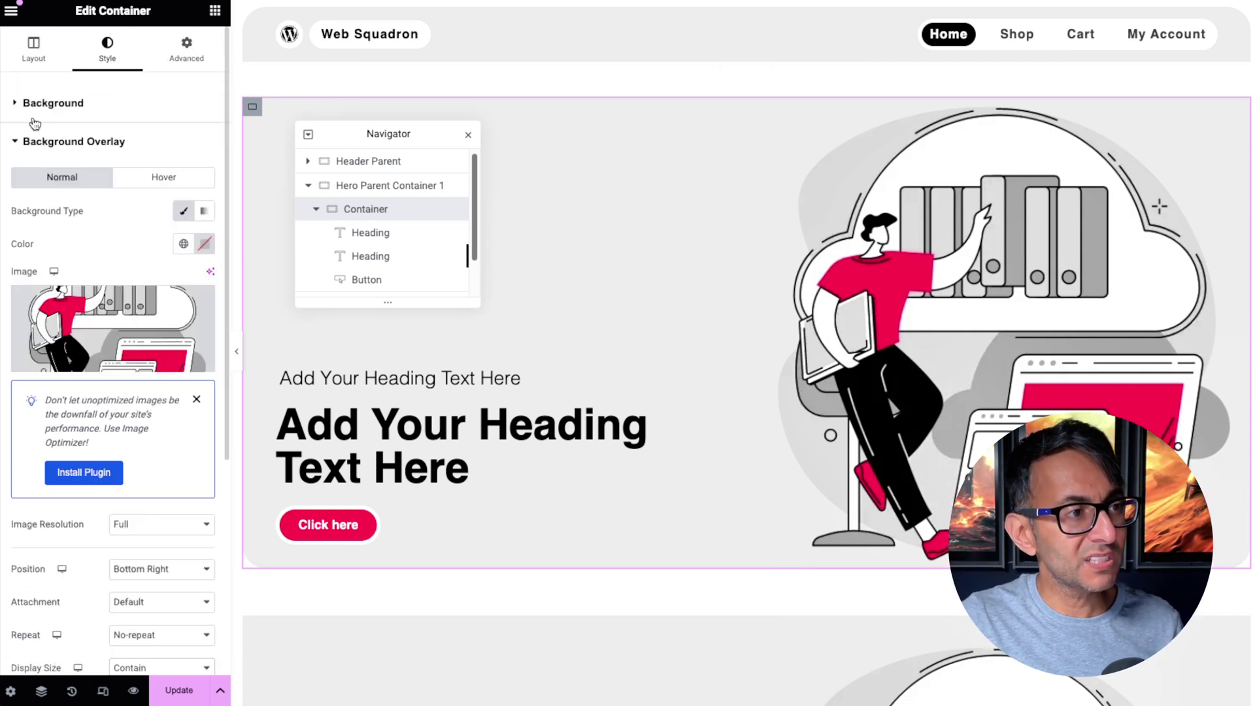
pyautogui.click(33, 49)
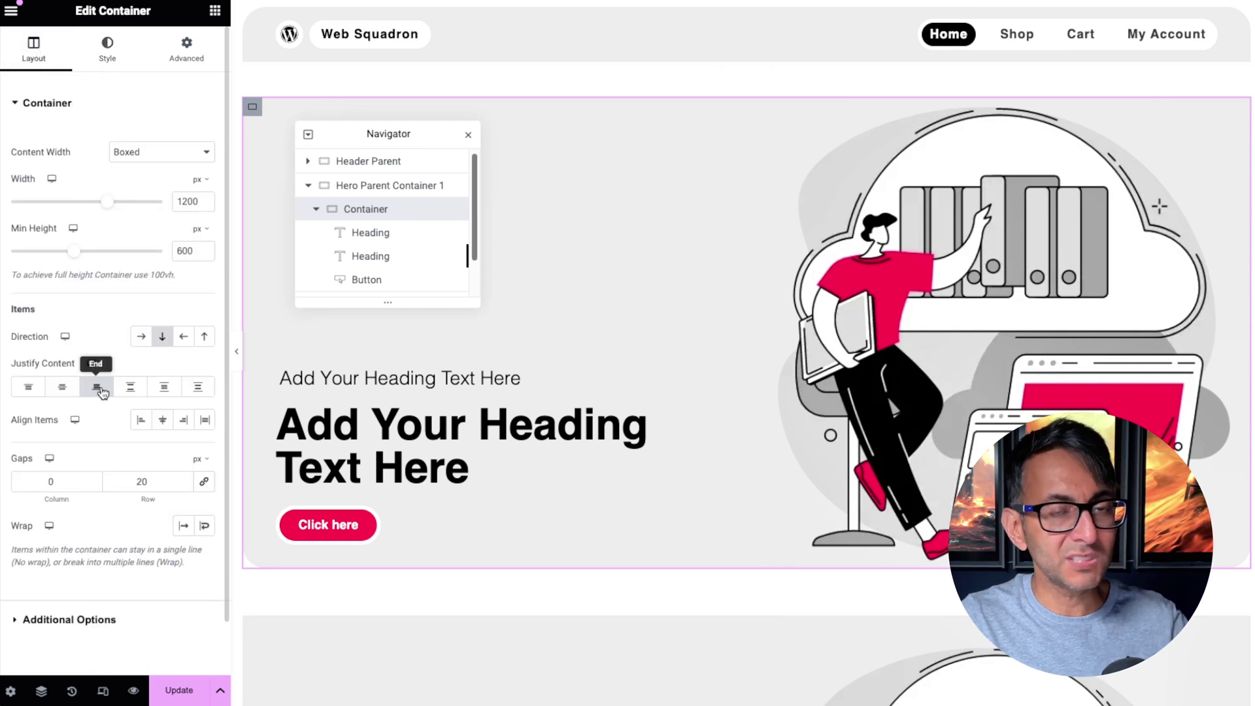
pyautogui.click(62, 386)
pyautogui.click(24, 389)
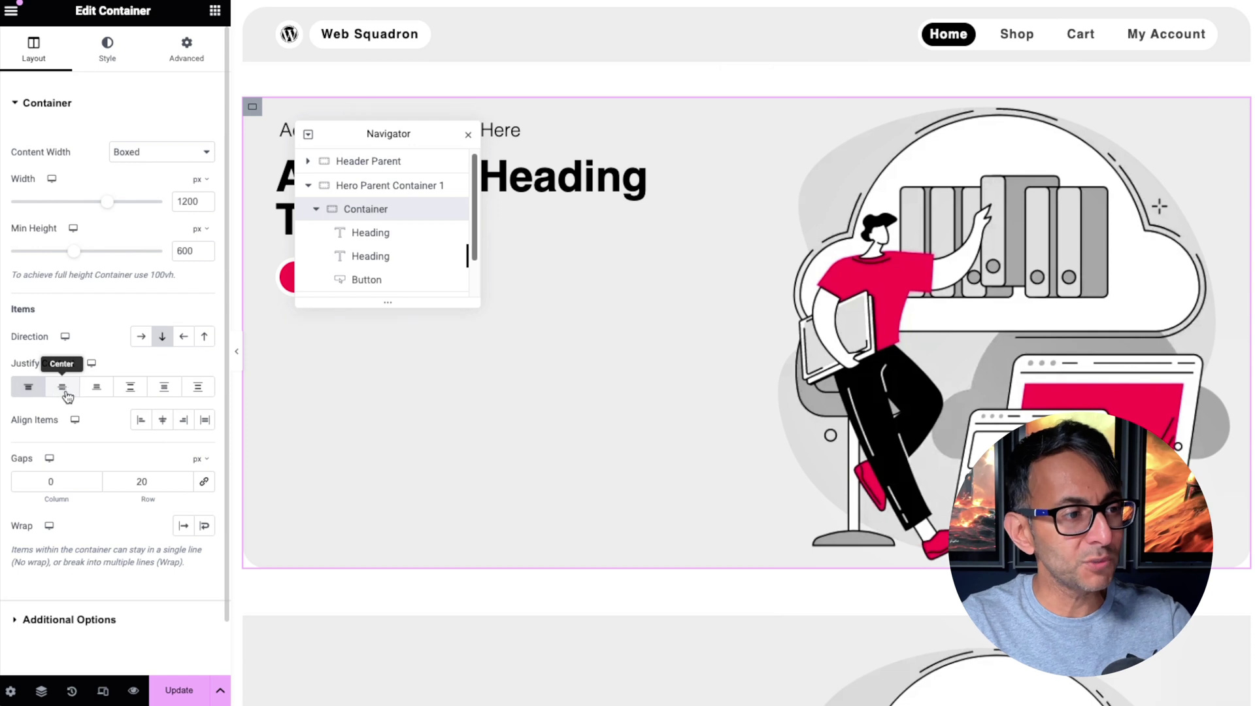
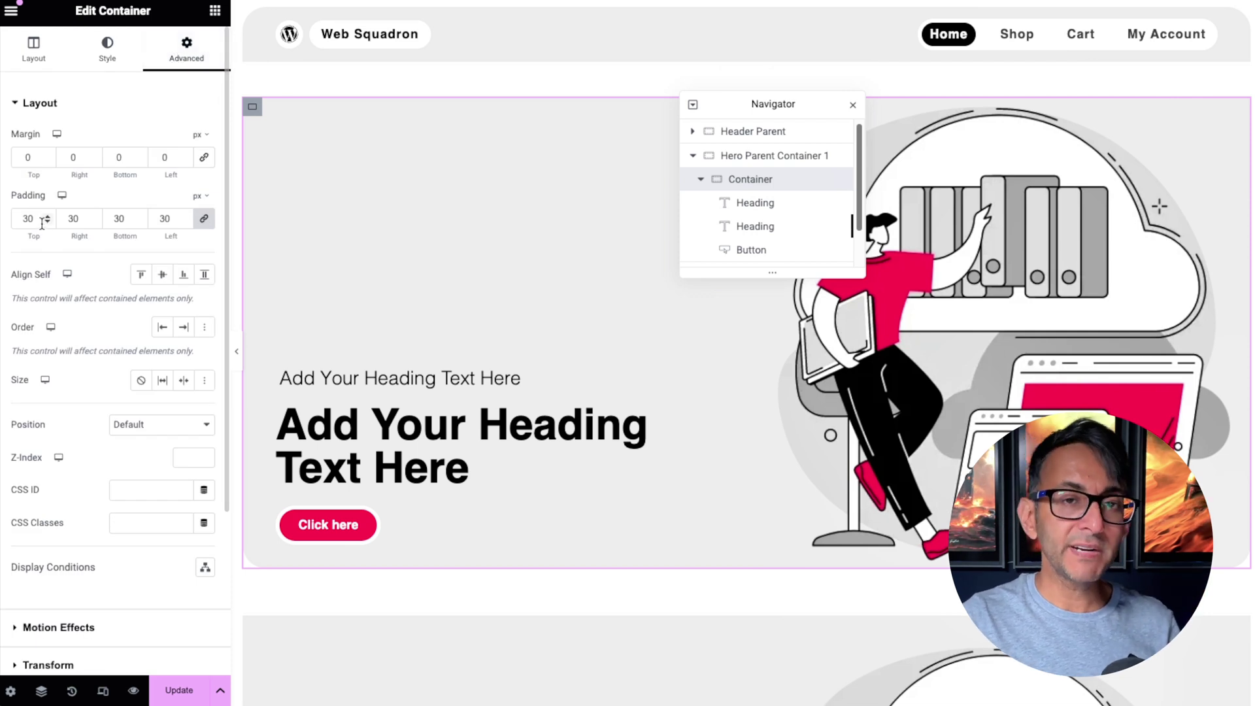
# Try the inner container's padding at 0 and 100 px on all sides, and set it back to 30 px
pyautogui.moveTo(42, 224); pyautogui.dragTo(7, 218)
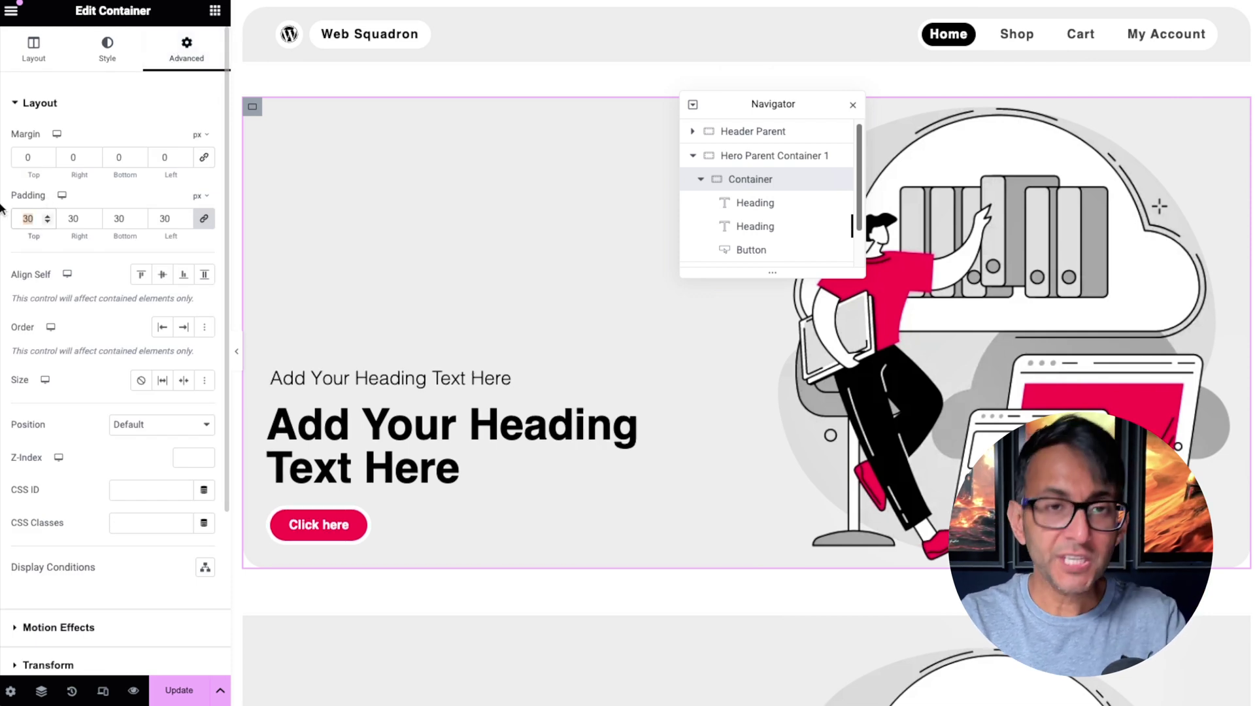
pyautogui.write('0')
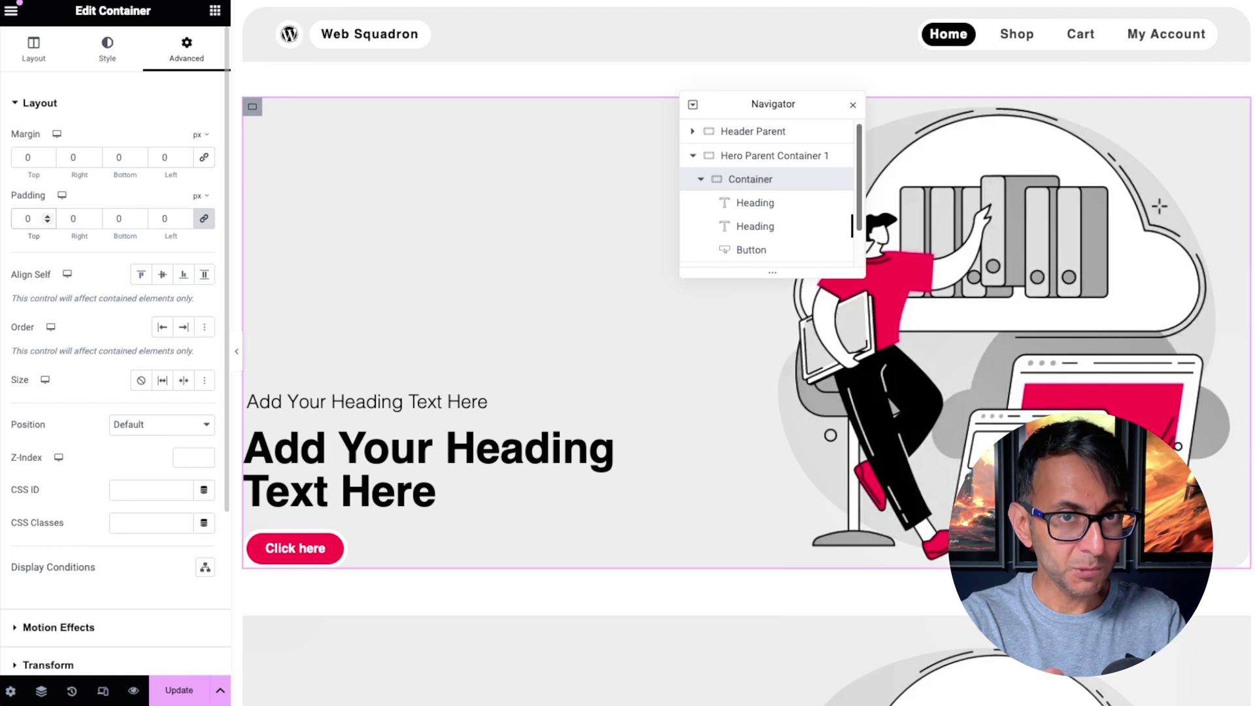
pyautogui.write('1')
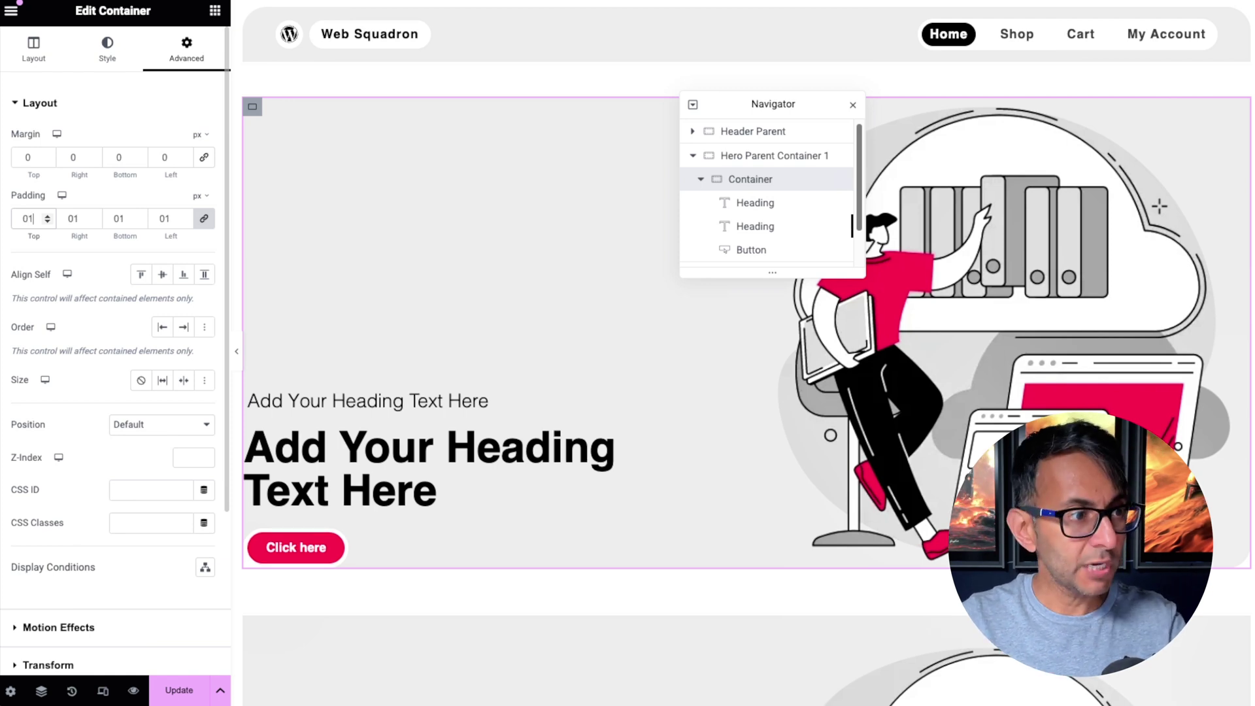
pyautogui.write('00')
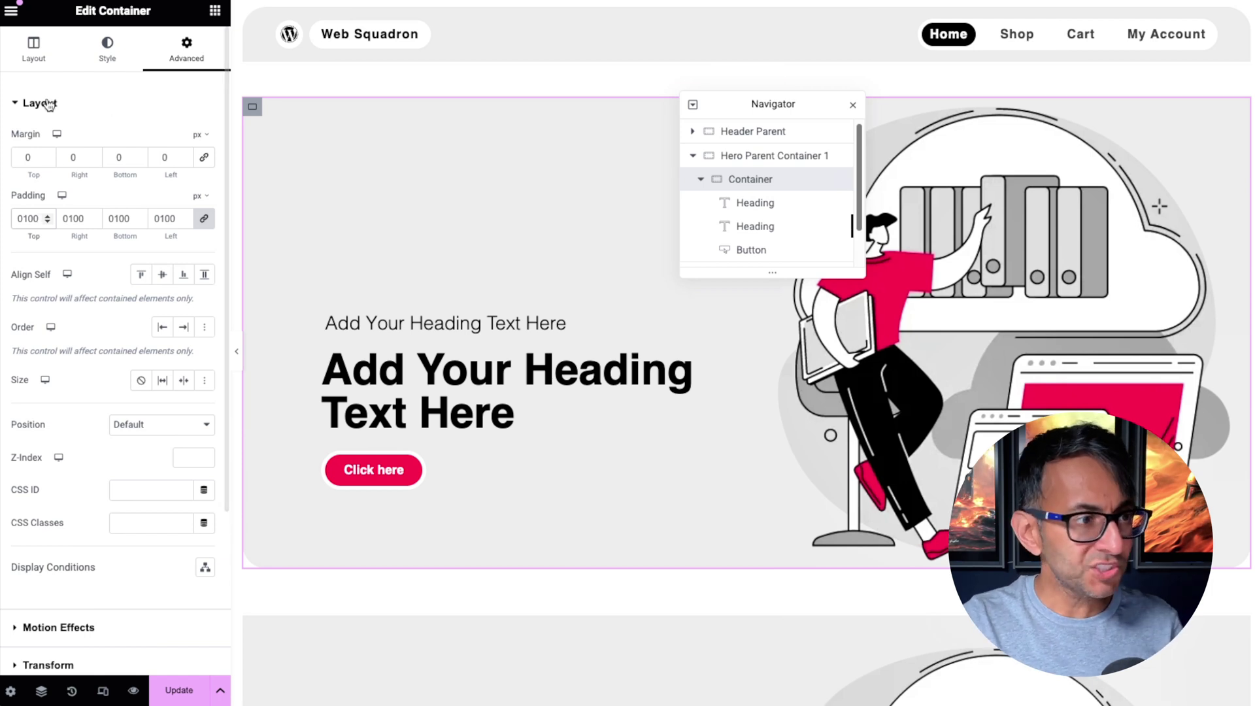
pyautogui.click(34, 48)
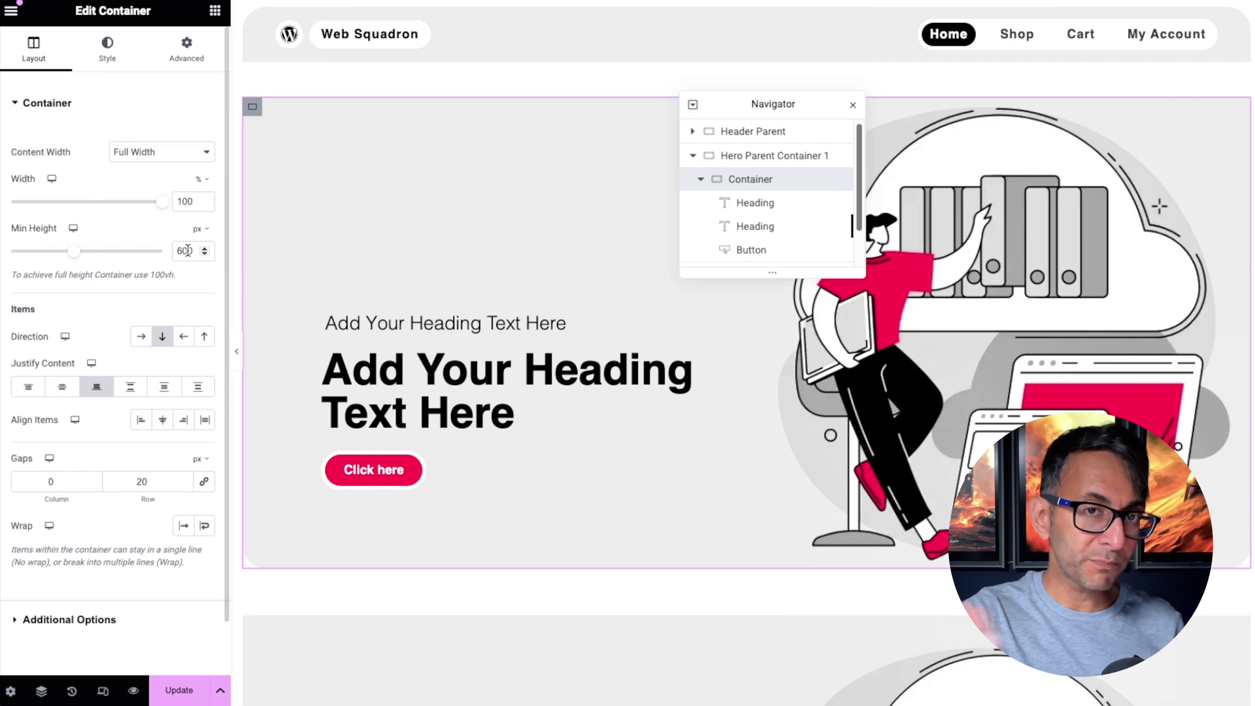
pyautogui.click(186, 45)
pyautogui.moveTo(39, 219); pyautogui.dragTo(2, 208)
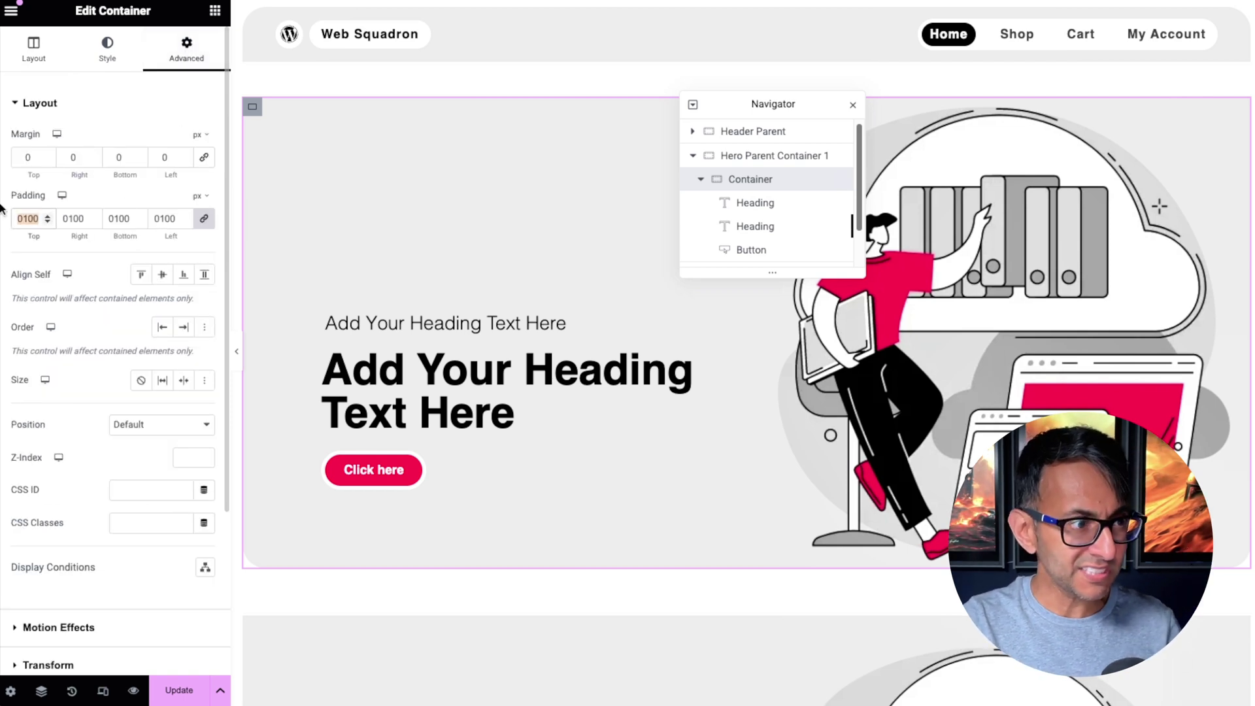
pyautogui.write('30')
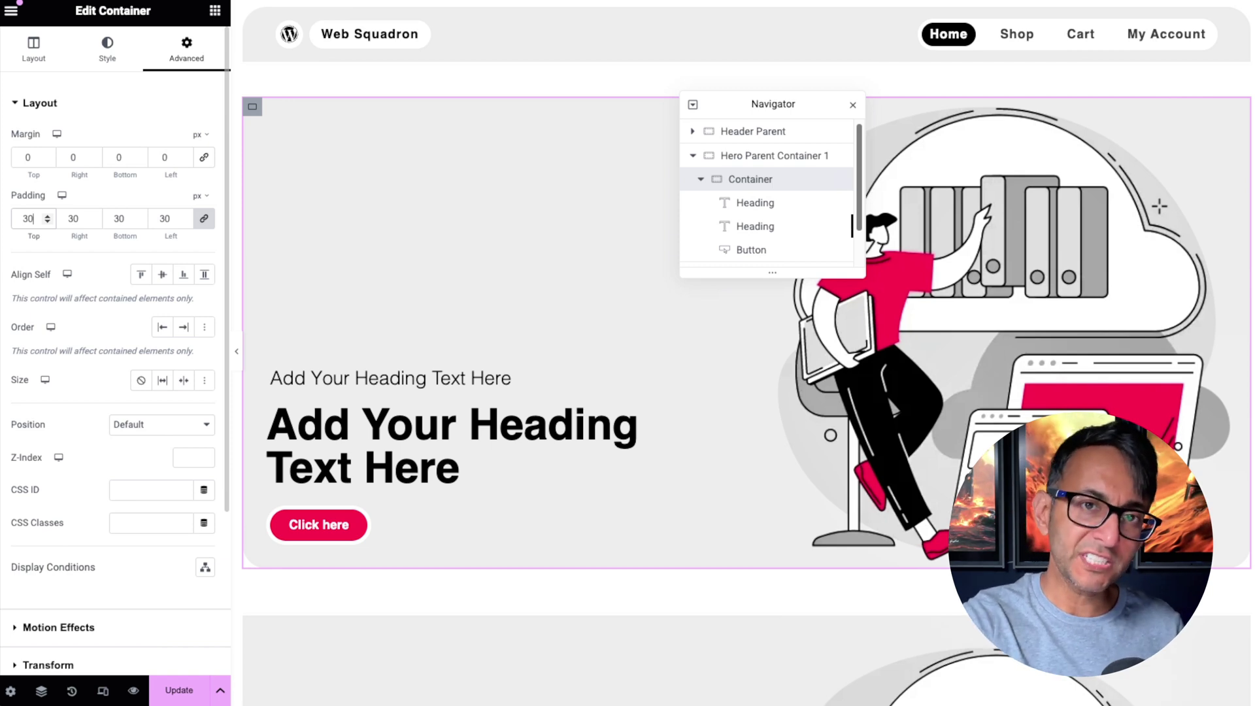
# Try the inner container's minimum height at about 764, 362, 444 and 540 px, and set it back to 600 px
pyautogui.click(34, 49)
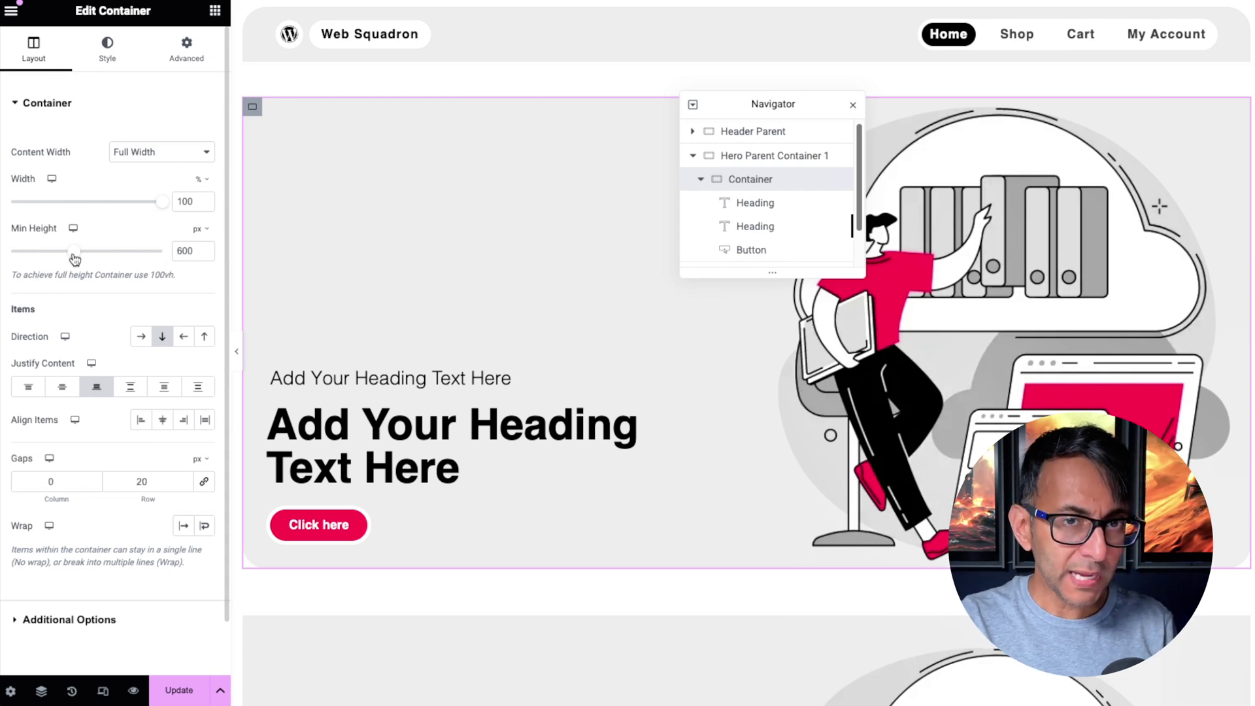
pyautogui.moveTo(76, 258); pyautogui.dragTo(92, 263)
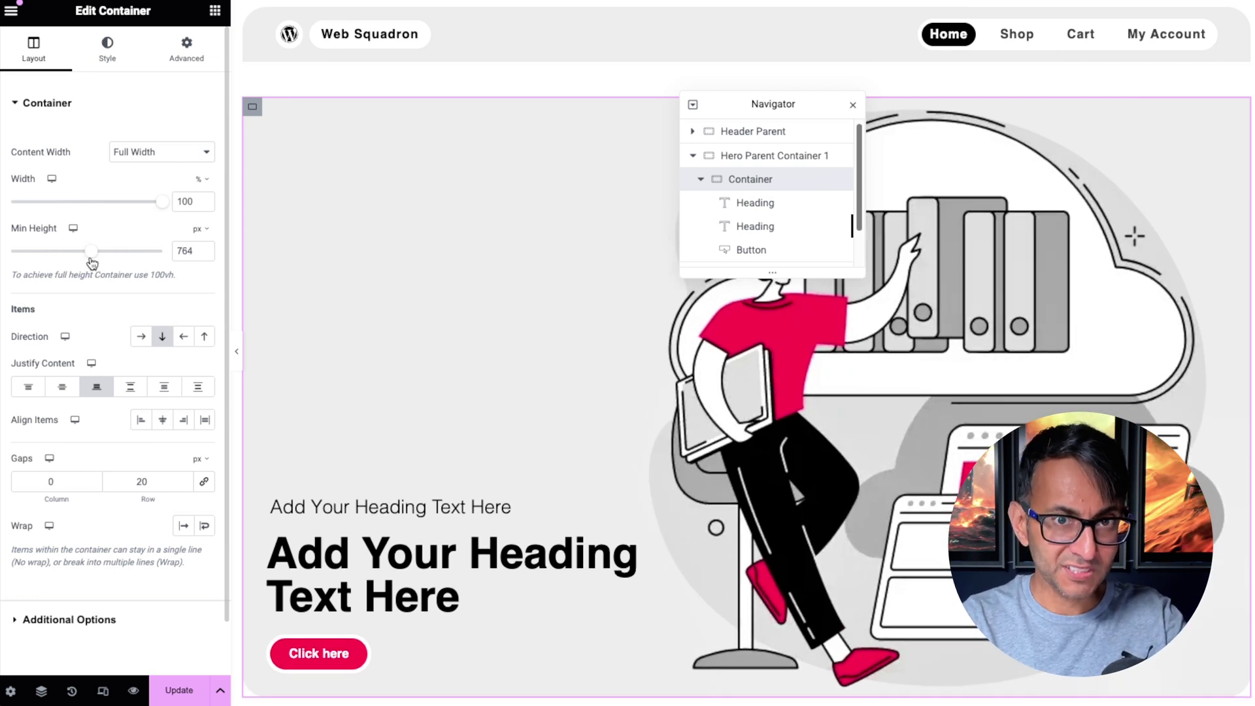
pyautogui.moveTo(92, 262); pyautogui.dragTo(49, 257)
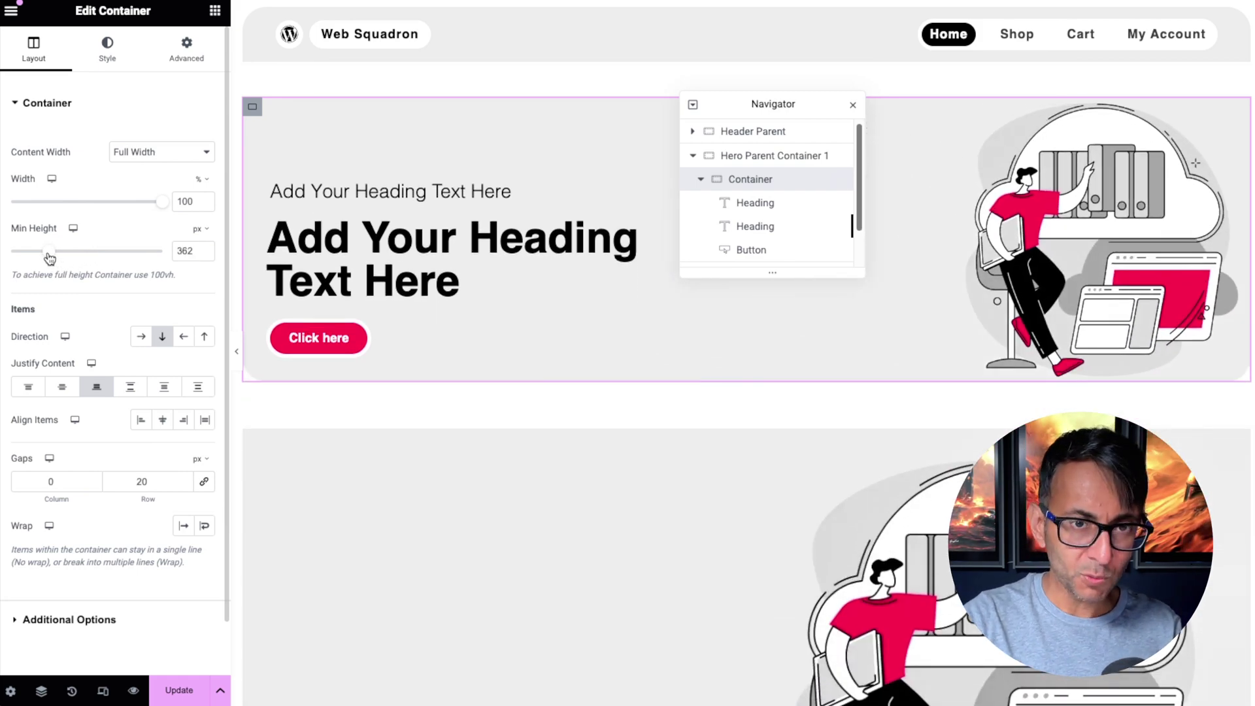
pyautogui.moveTo(51, 258); pyautogui.dragTo(59, 259)
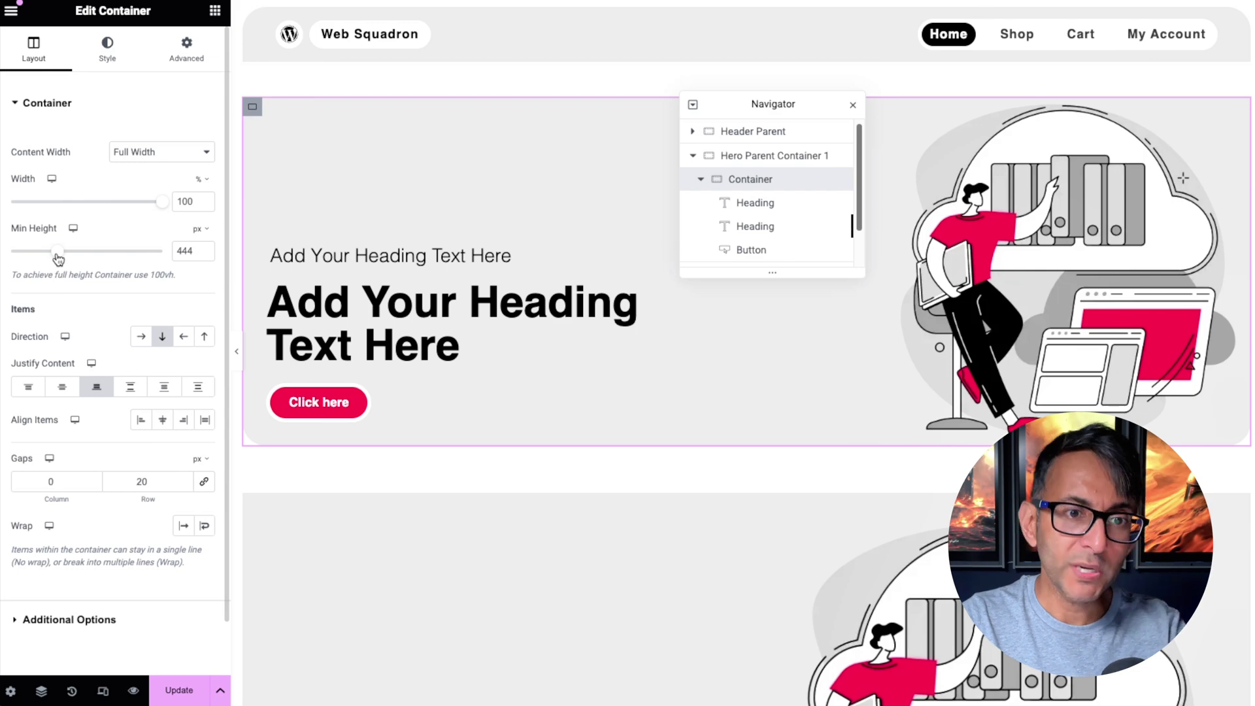
pyautogui.moveTo(58, 259); pyautogui.dragTo(68, 260)
pyautogui.doubleClick(186, 251)
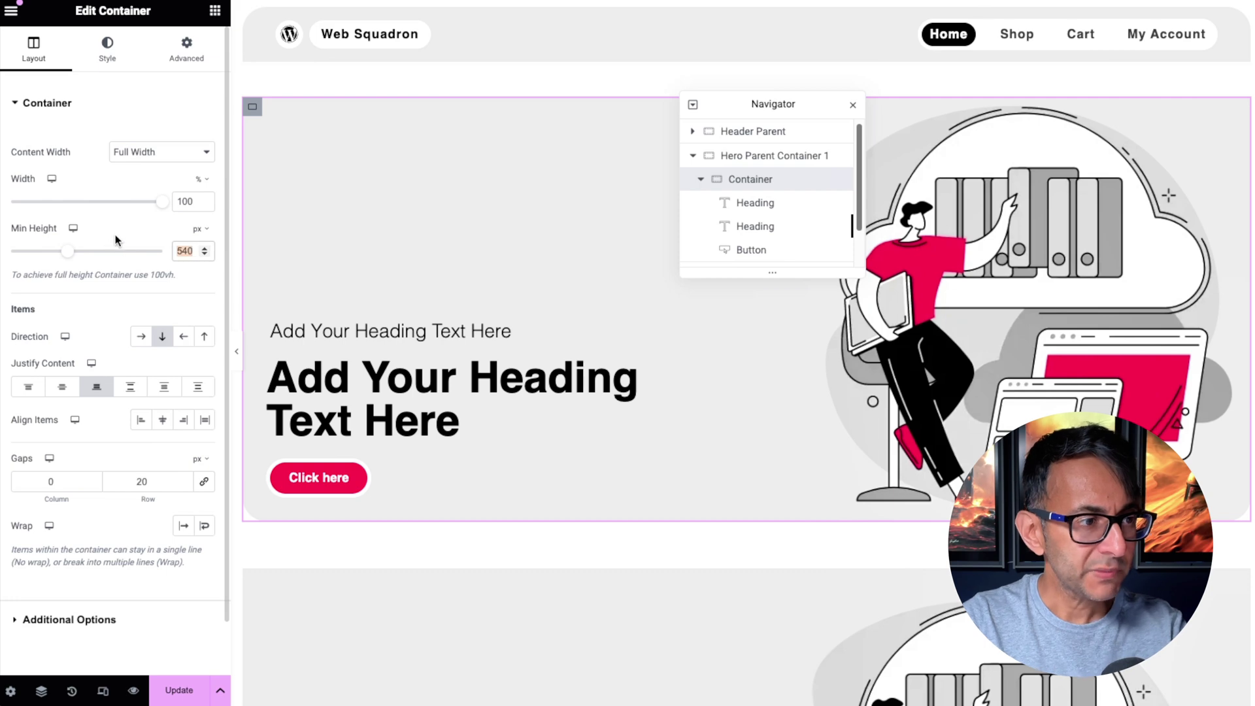
pyautogui.write('600')
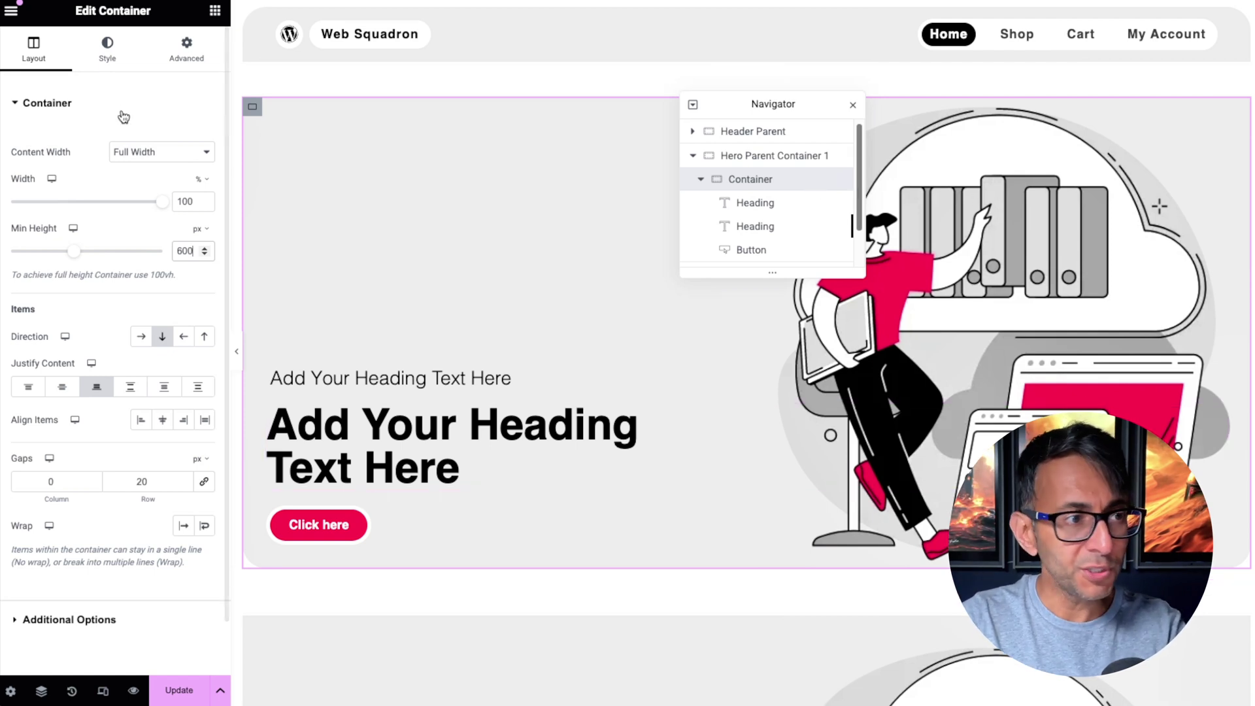
# Set the inner container's background overlay image to a Custom display size with a width of 567 px
pyautogui.click(108, 62)
pyautogui.click(152, 470)
pyautogui.scroll(-3, 171, 510)
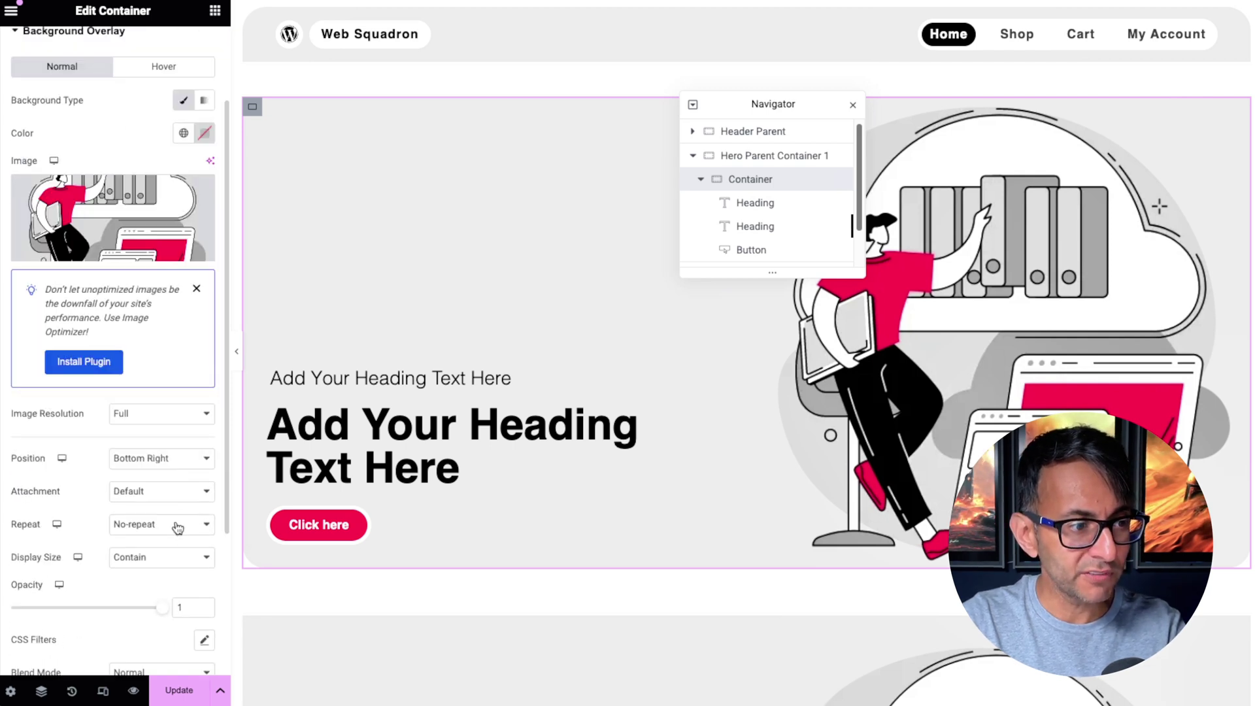
pyautogui.click(166, 478)
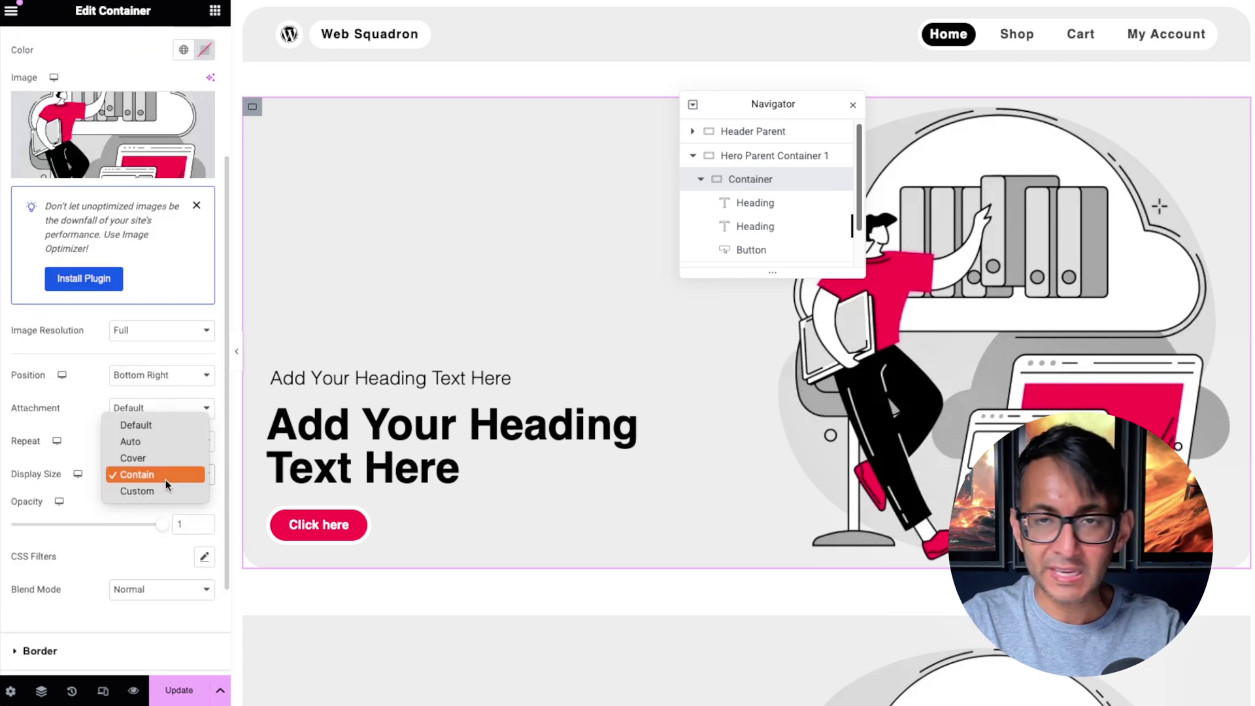
pyautogui.click(171, 503)
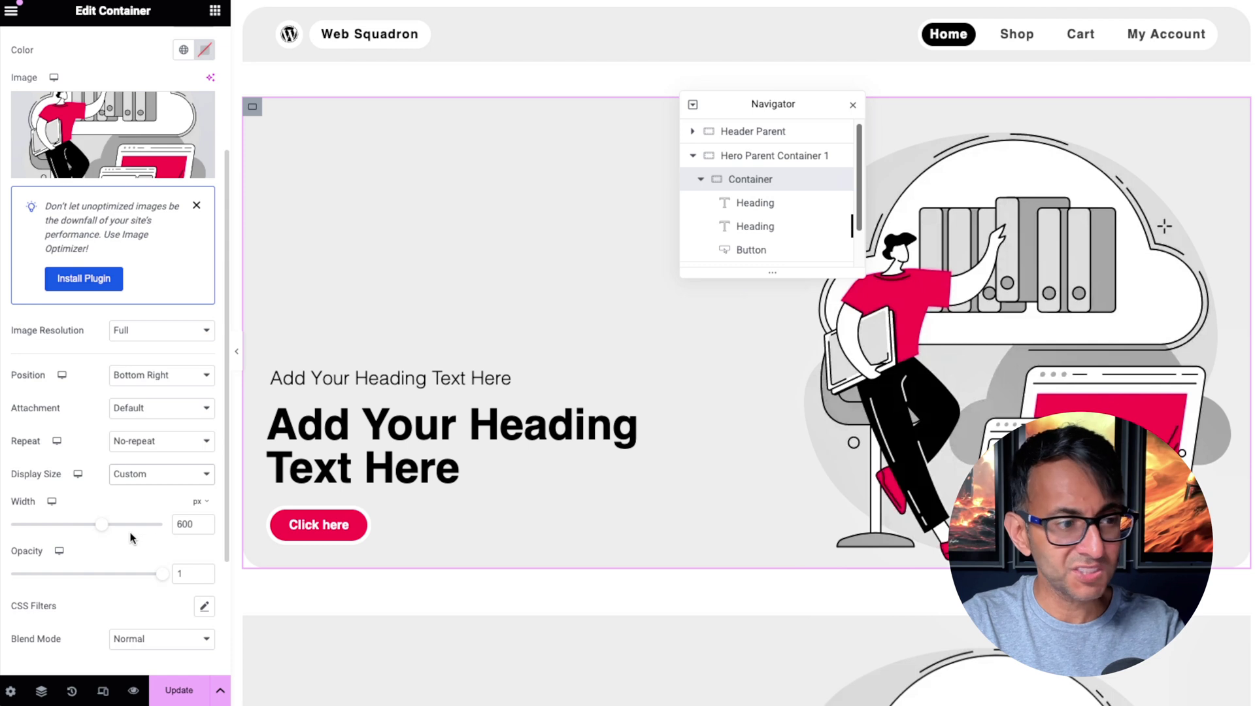
pyautogui.moveTo(105, 527); pyautogui.dragTo(113, 528)
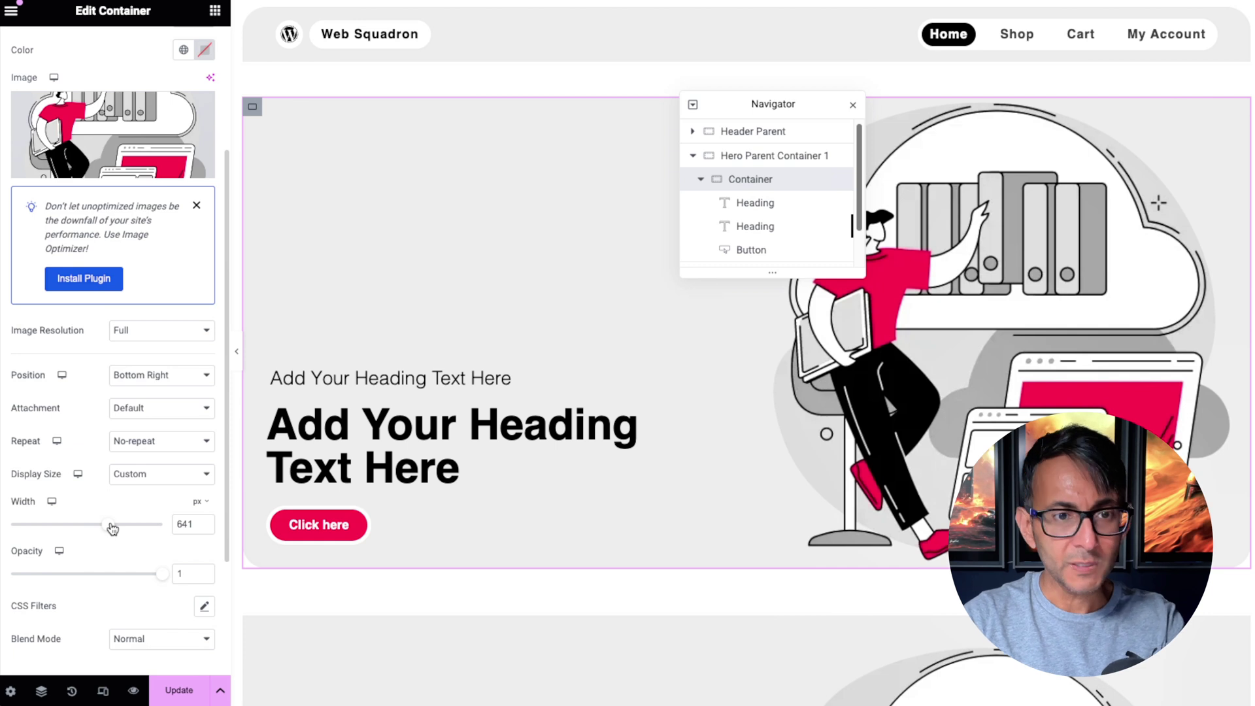
pyautogui.doubleClick(185, 524)
pyautogui.write('567')
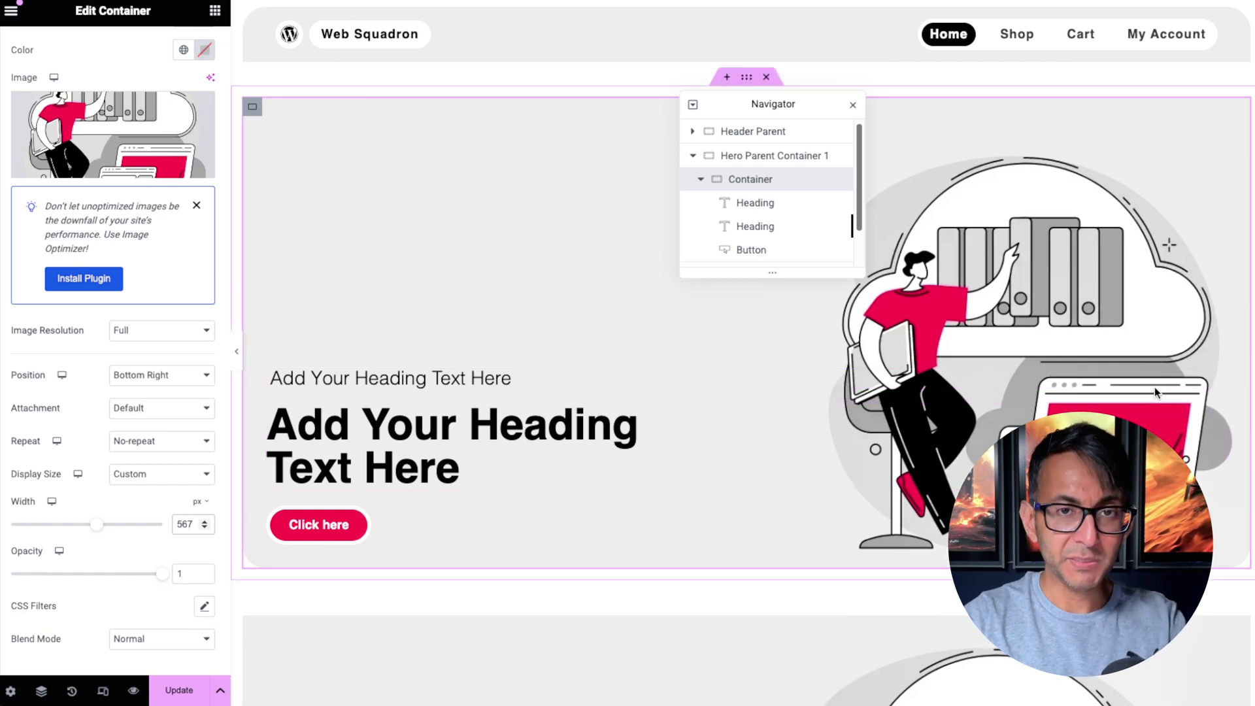
# Set the overlay image's position to Center Right and compare the result with the hero section below
pyautogui.click(131, 381)
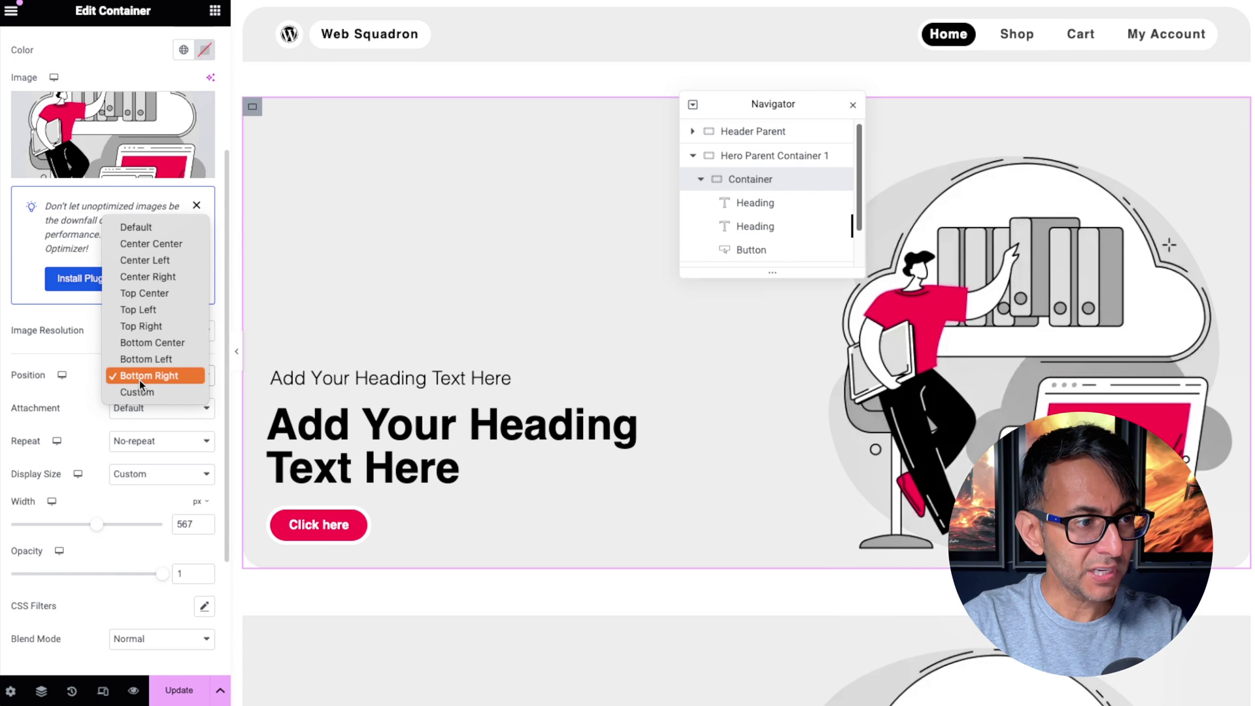
pyautogui.click(164, 277)
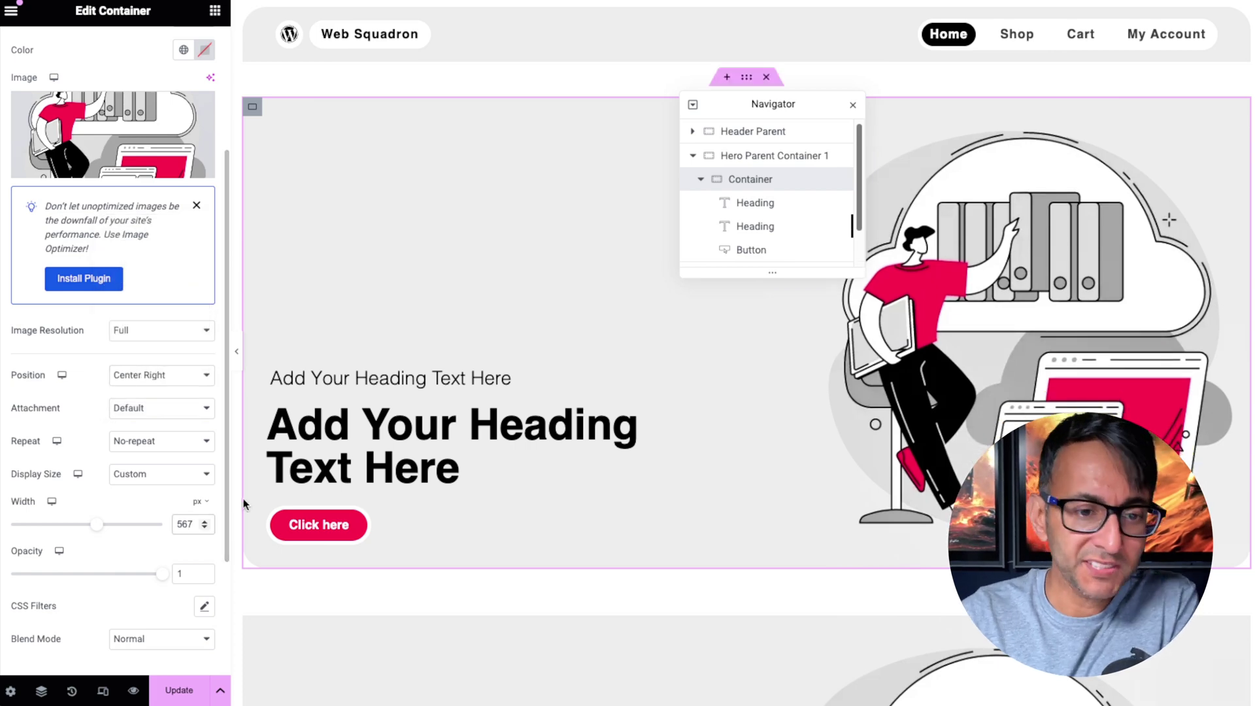
pyautogui.scroll(-2, 322, 546)
pyautogui.scroll(-3, 322, 546)
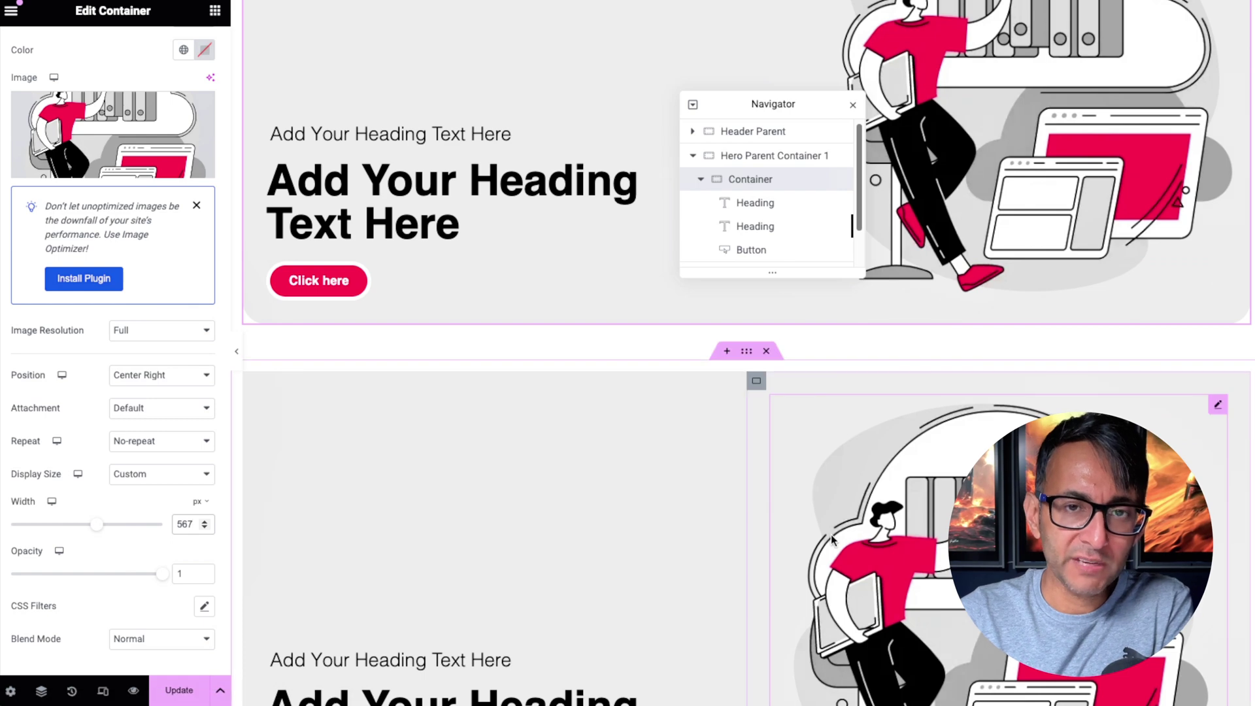
pyautogui.scroll(5, 830, 535)
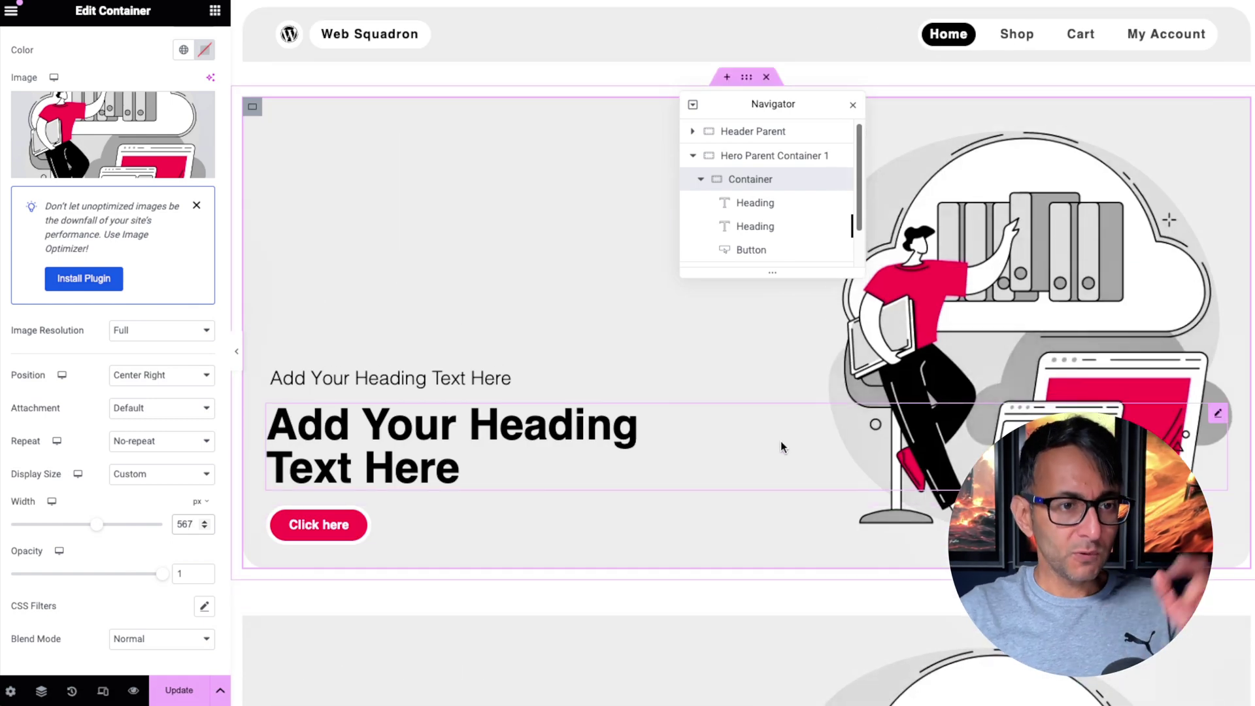
# Compare the background settings of Hero Parent Container 1 with those of its inner container
pyautogui.click(775, 157)
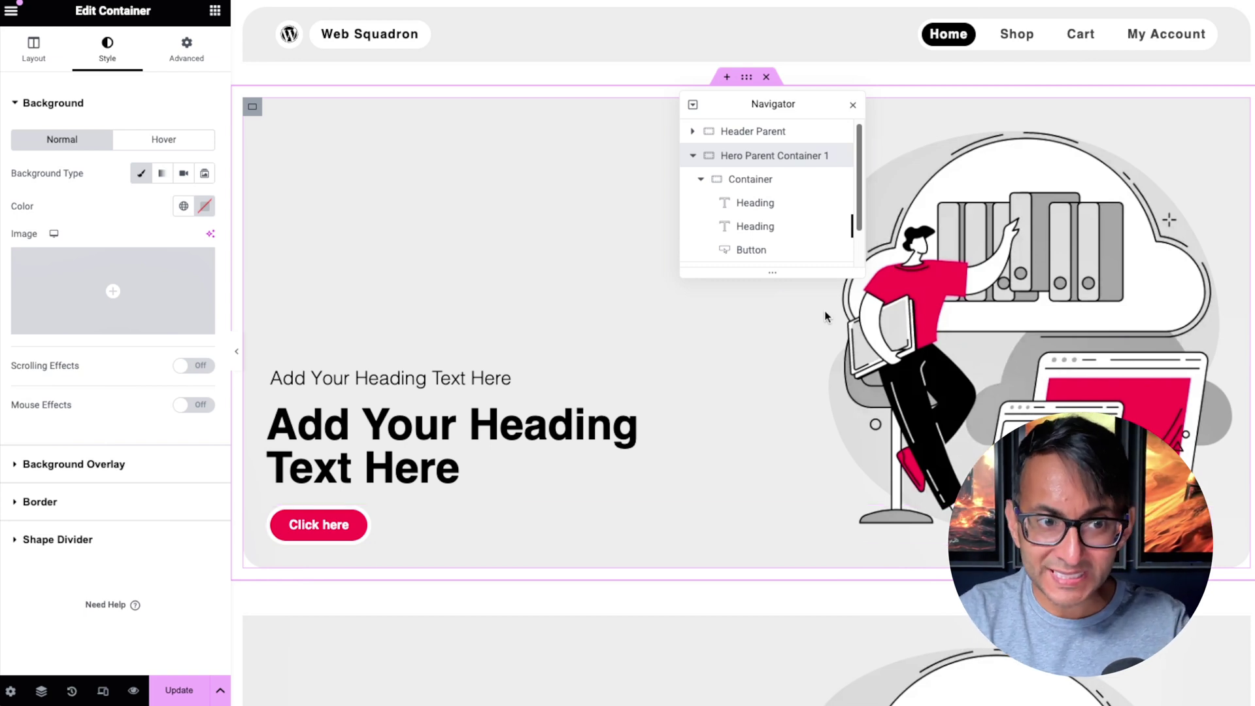
pyautogui.click(770, 179)
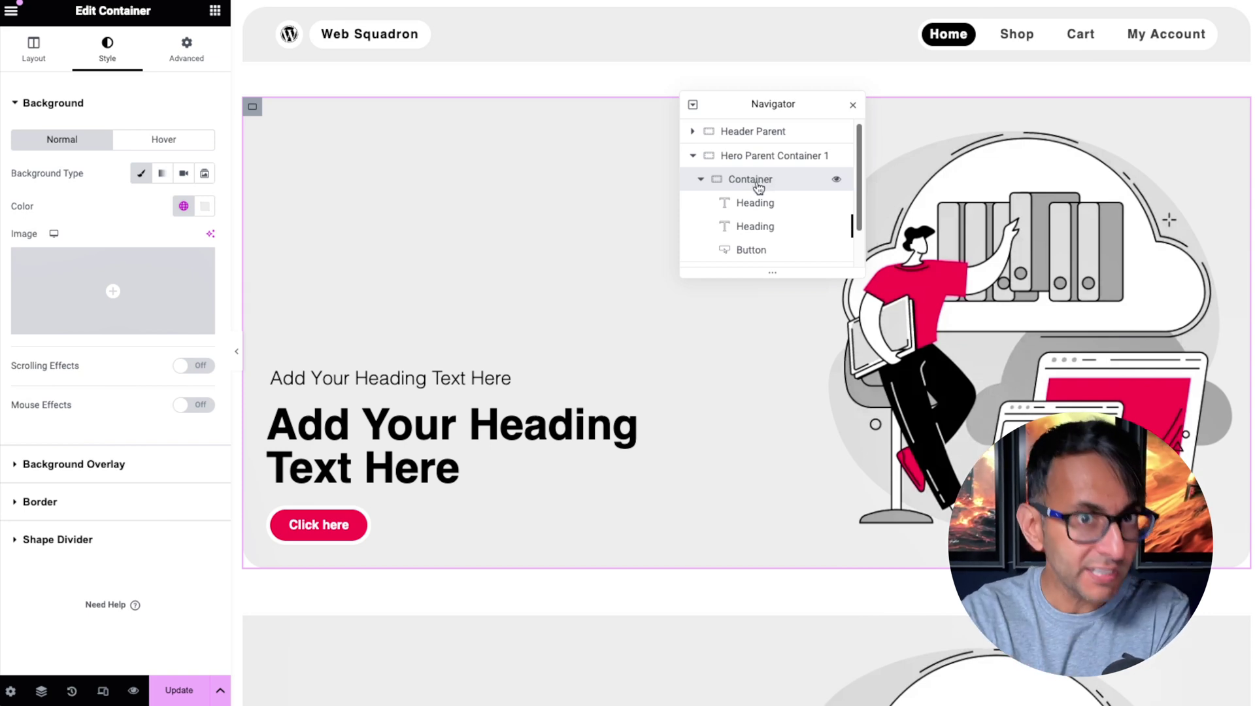
pyautogui.scroll(-1, 760, 191)
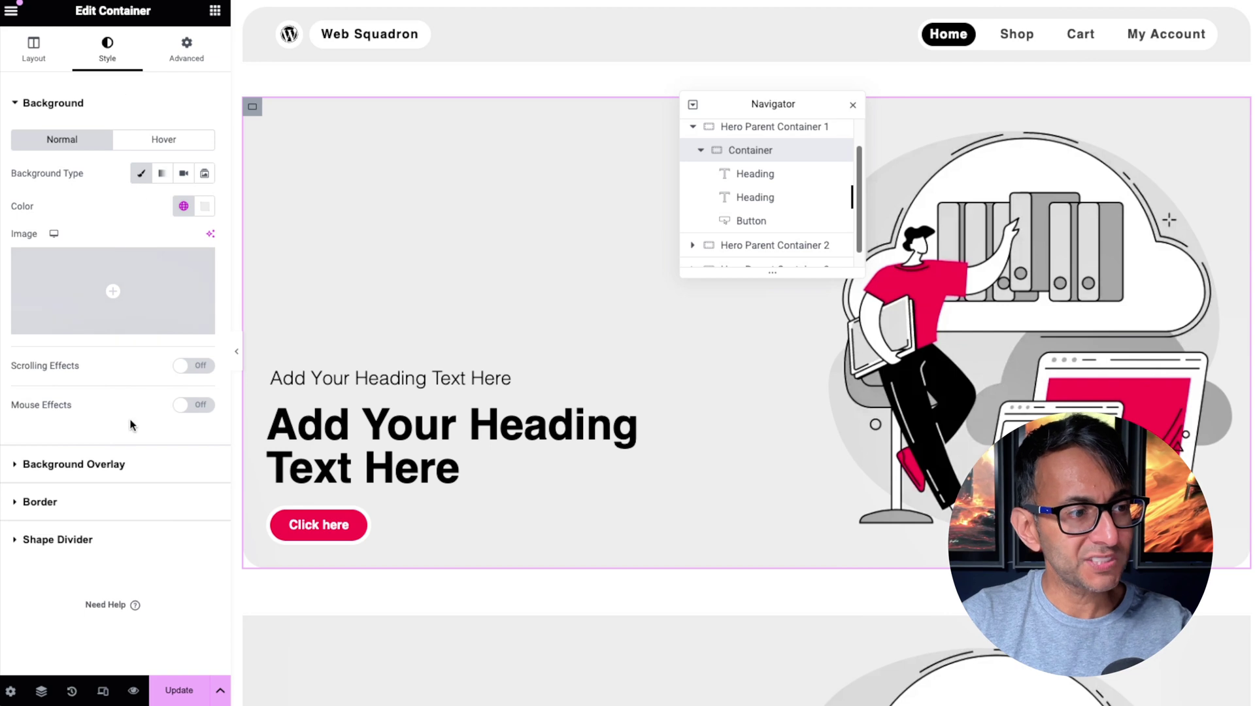
# Try the inner container's overlay image at a width of about 443 px, and set it back to 567 px
pyautogui.click(116, 466)
pyautogui.scroll(-3, 156, 540)
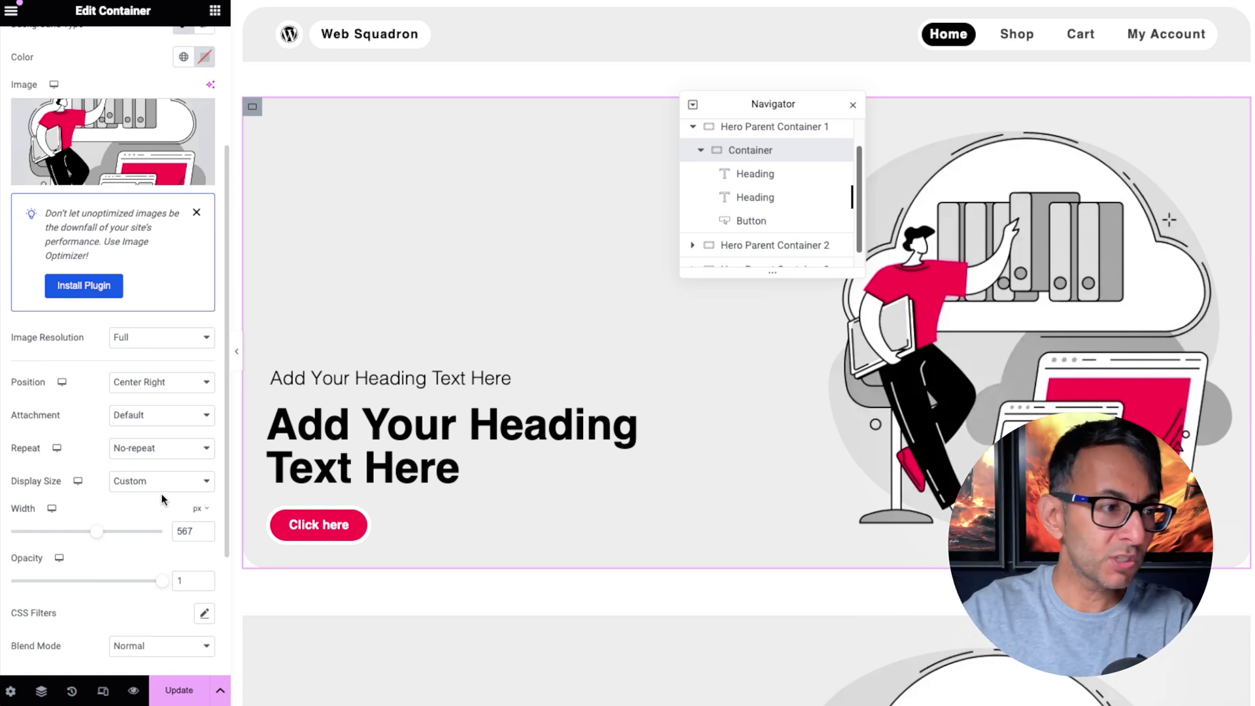
pyautogui.moveTo(97, 531); pyautogui.dragTo(76, 532)
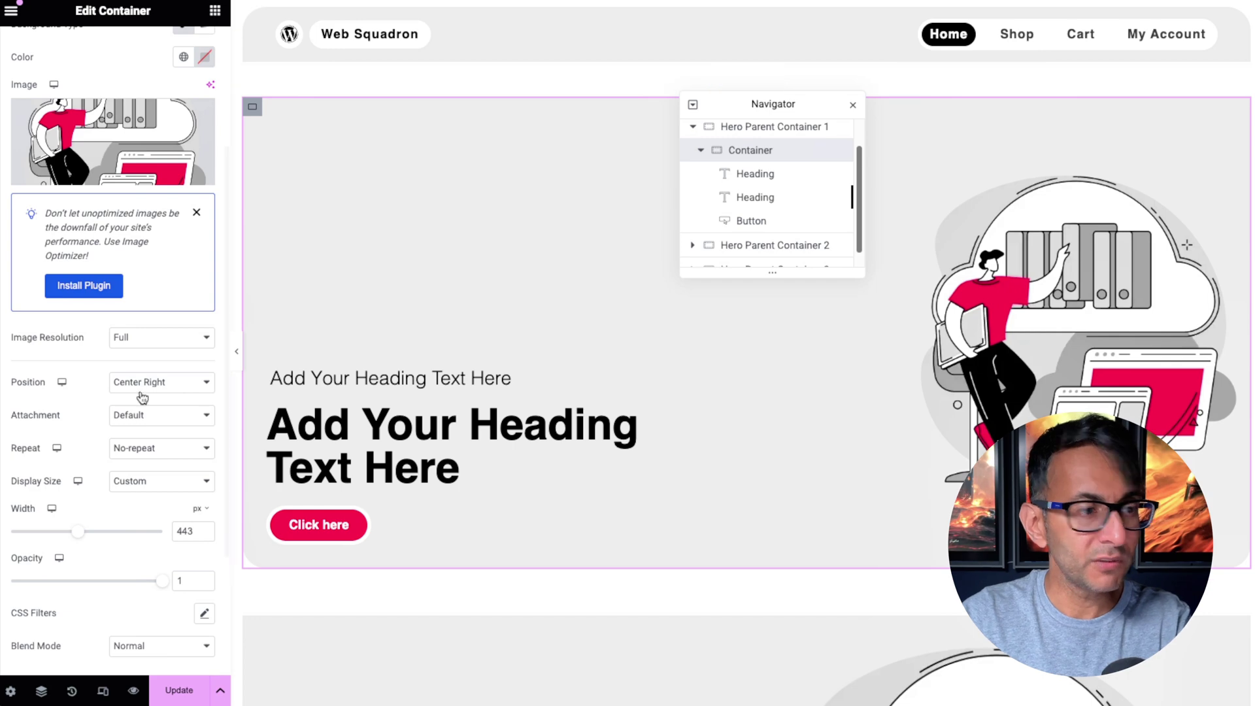
pyautogui.moveTo(203, 531); pyautogui.dragTo(145, 513)
pyautogui.write('567')
pyautogui.scroll(2, 220, 163)
pyautogui.scroll(1, 221, 163)
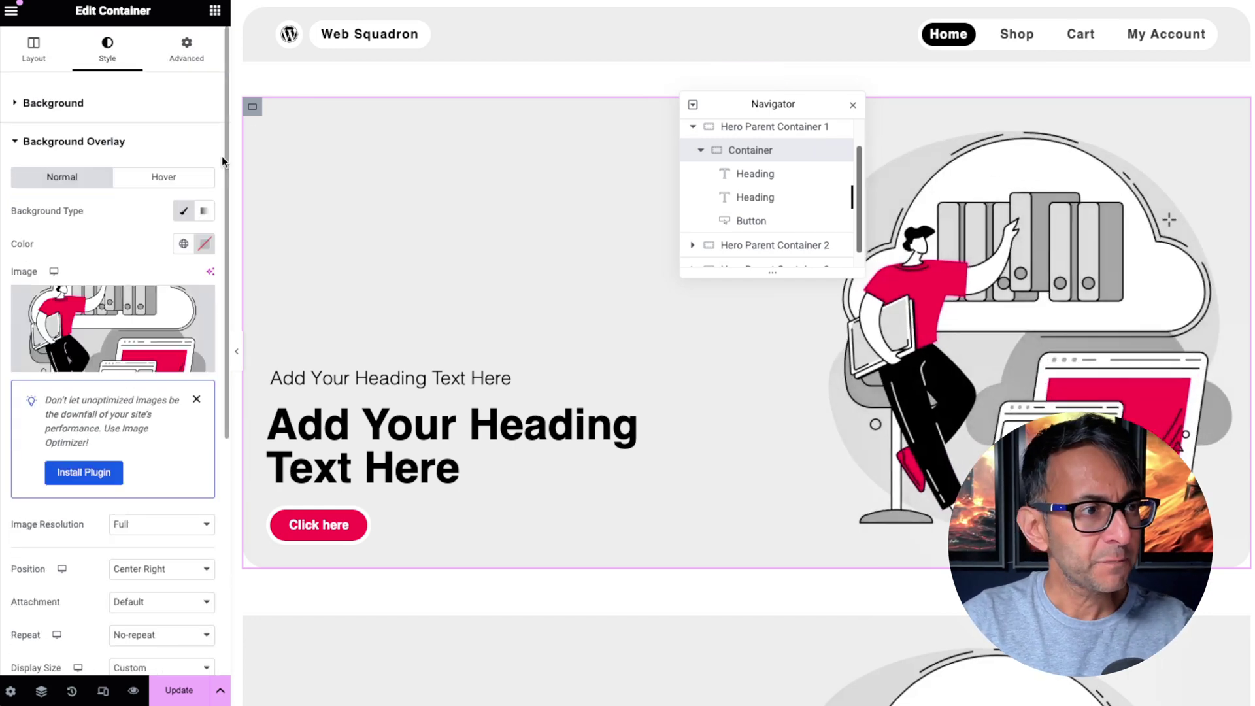
# Try the inner container's minimum height at about 444 and 734 px with the fixed-width overlay, and set it back to 600 px
pyautogui.click(34, 48)
pyautogui.moveTo(78, 254); pyautogui.dragTo(60, 253)
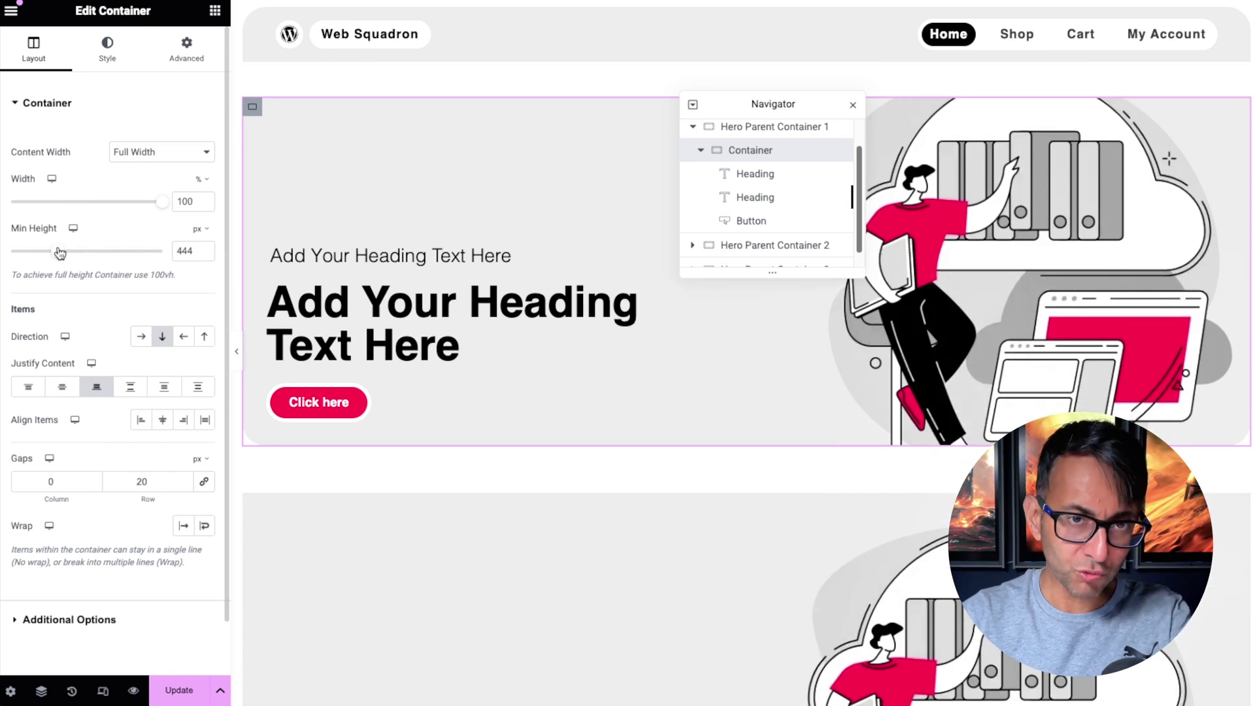
pyautogui.moveTo(59, 253); pyautogui.dragTo(91, 253)
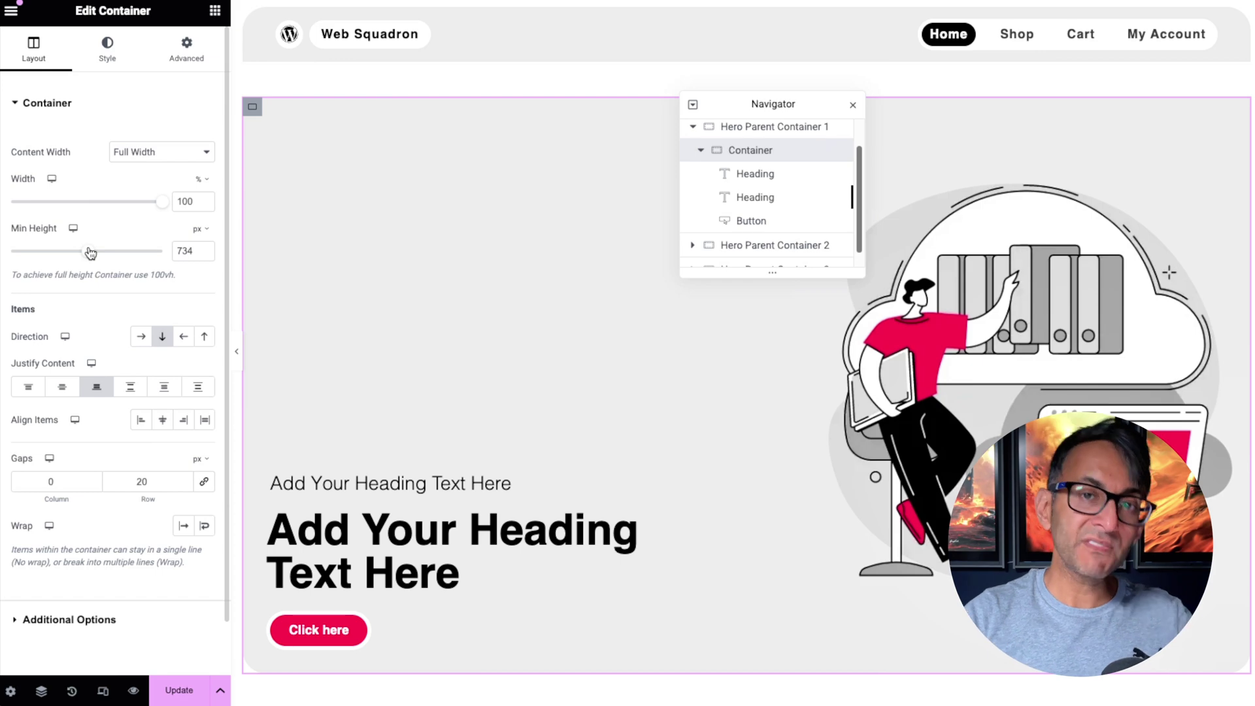
pyautogui.doubleClick(182, 251)
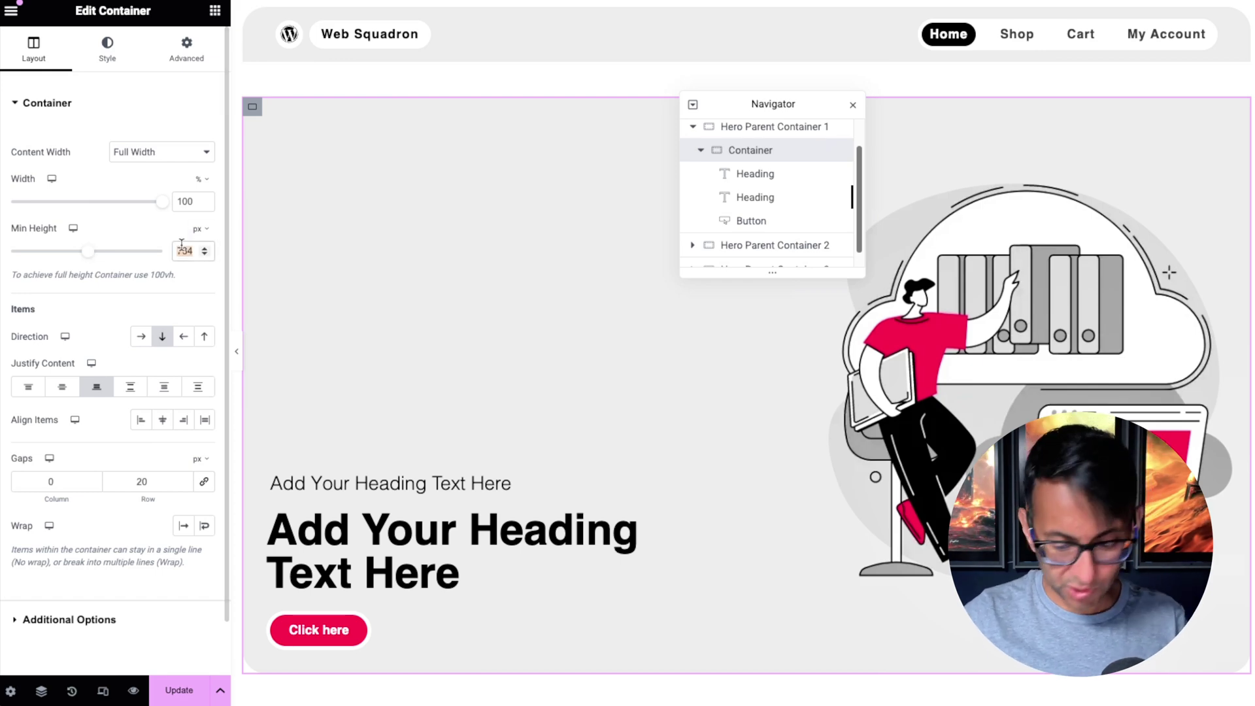
pyautogui.write('600')
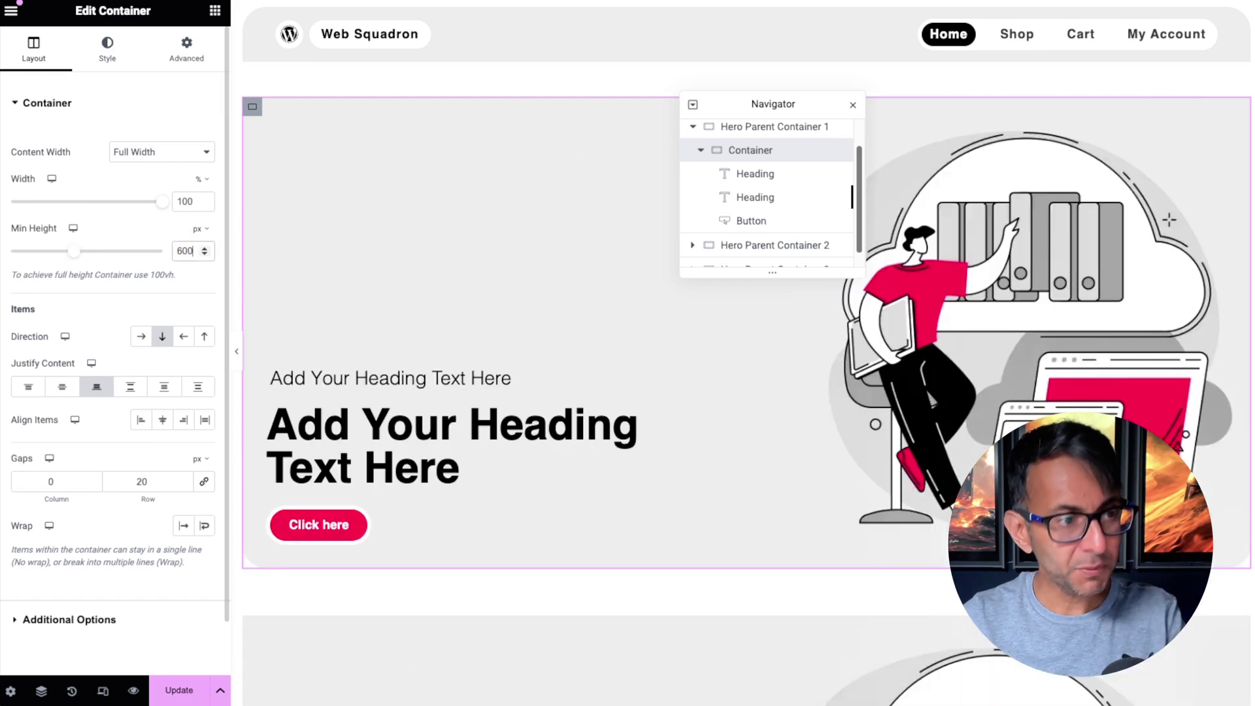
# Collapse Hero Parent Container 1 and expand Hero Parent Container 2 in the Navigator to examine its nested elements
pyautogui.click(694, 127)
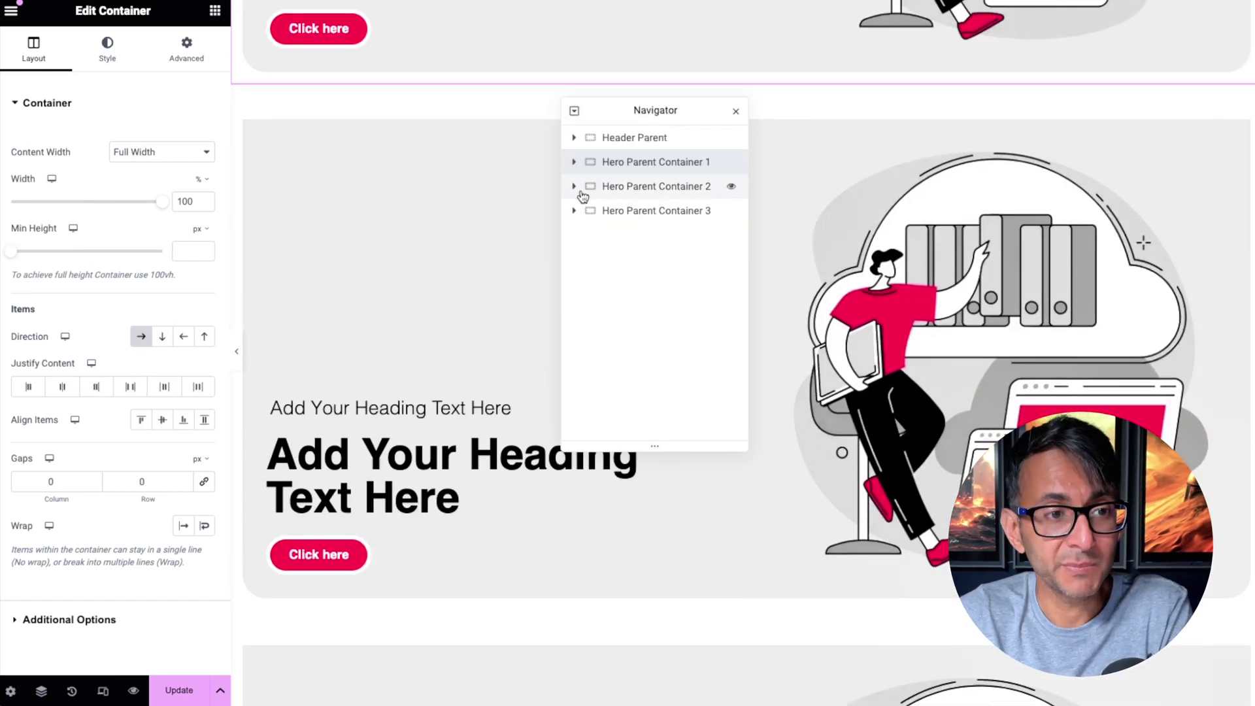
pyautogui.click(574, 188)
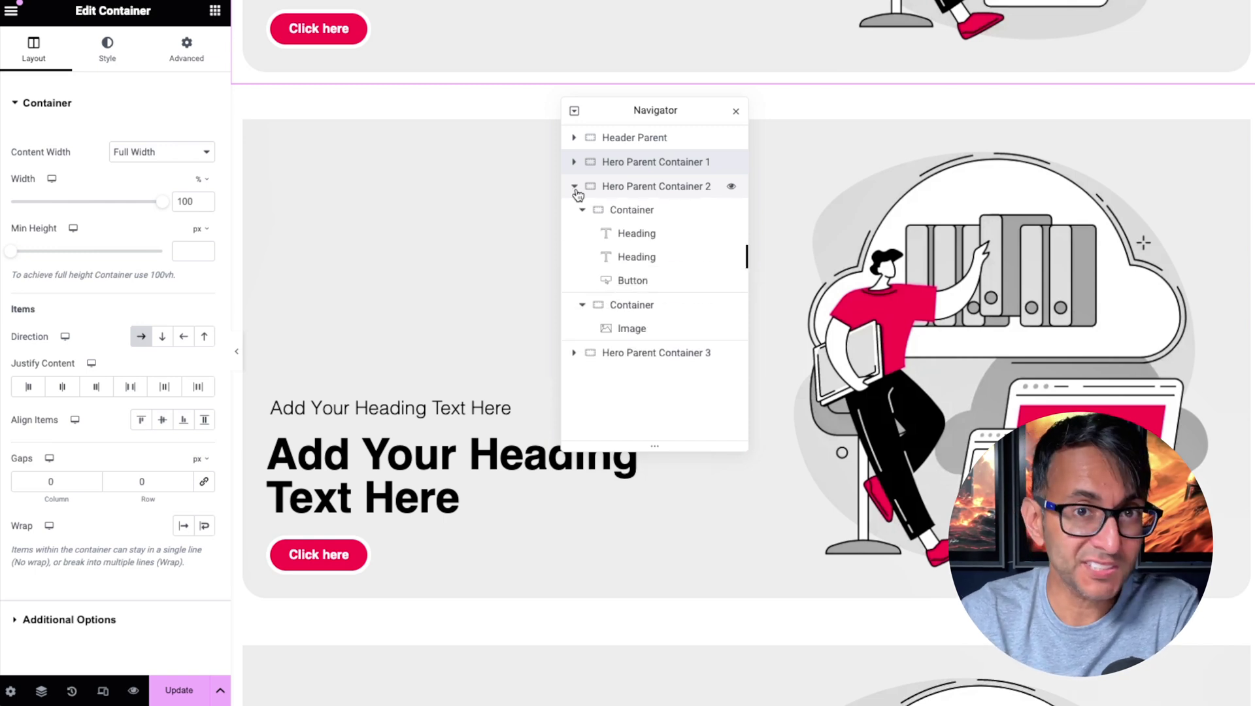
# Inspect the layout, background and overlay settings of the text container inside Hero Parent Container 2
pyautogui.click(635, 210)
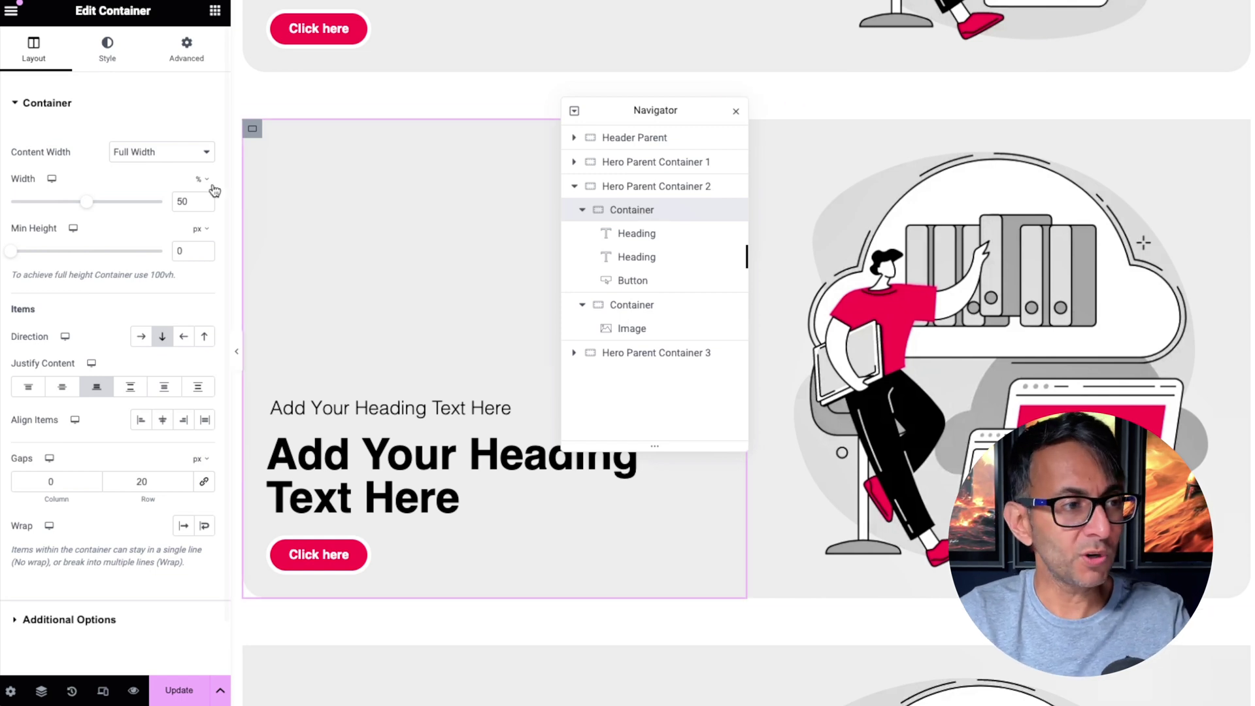
pyautogui.click(111, 55)
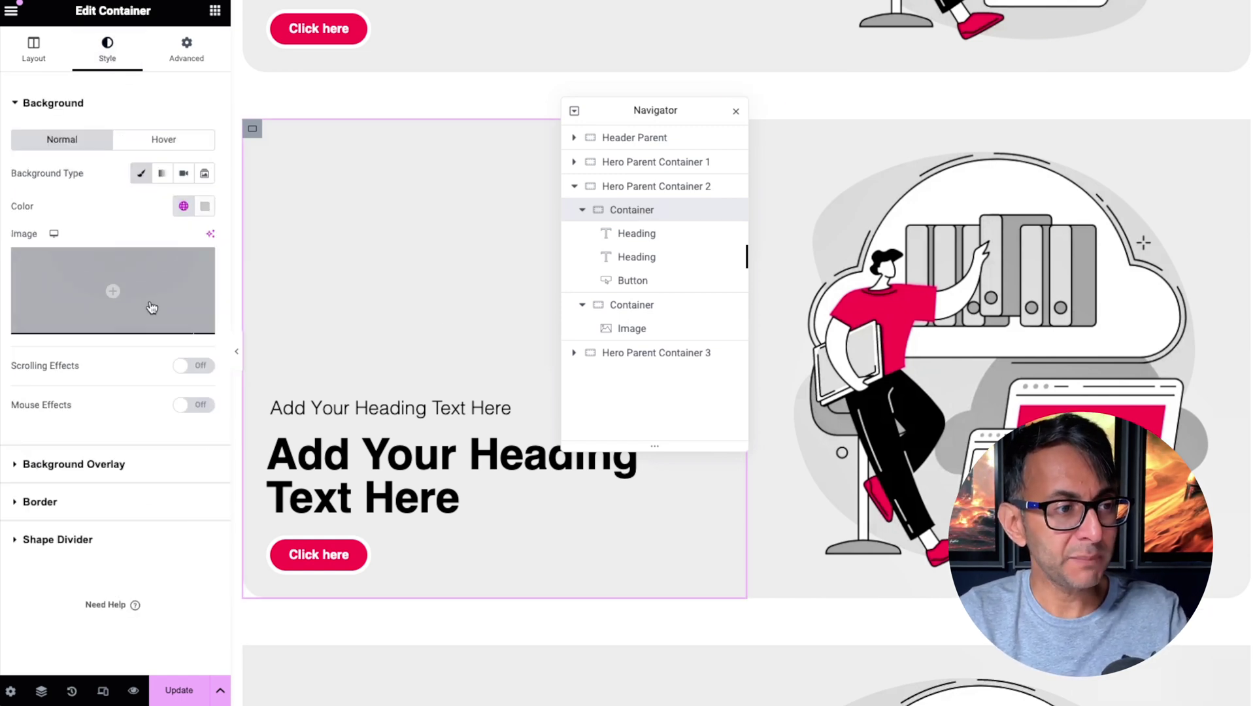
pyautogui.click(160, 465)
pyautogui.click(31, 47)
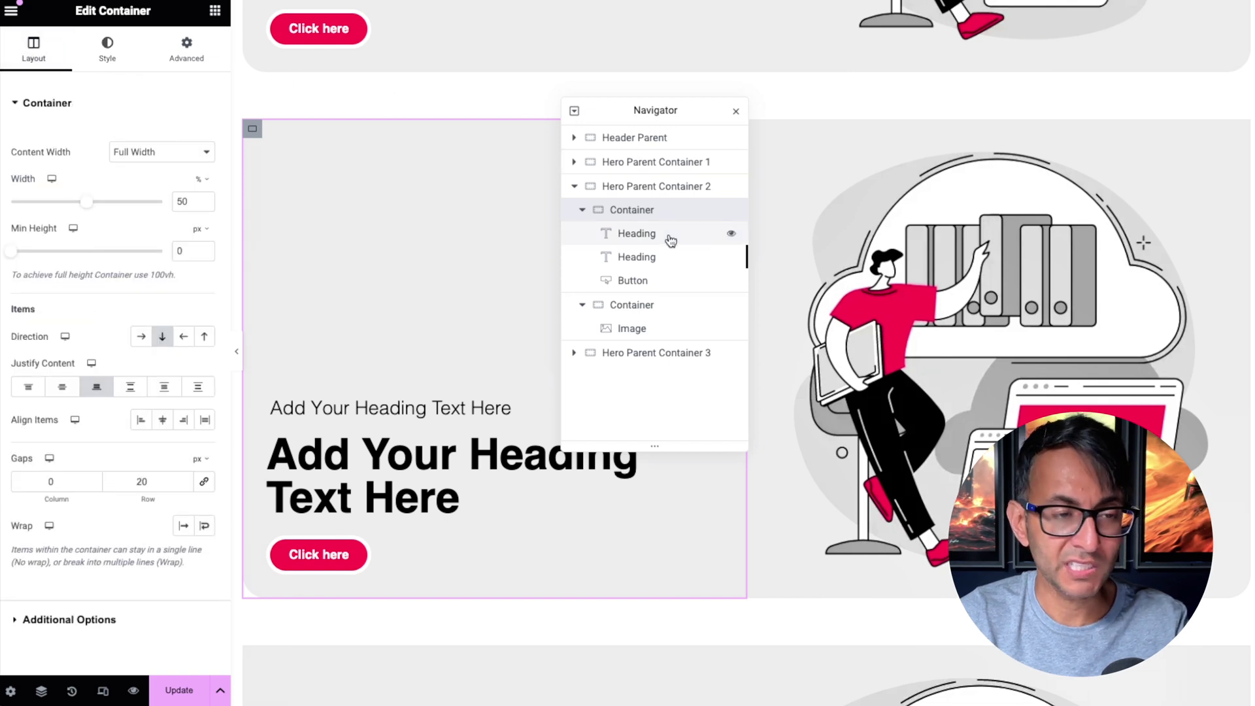
# Compare the layout of Hero Parent Container 2 with the layout, background and overlay settings of its image container
pyautogui.click(643, 304)
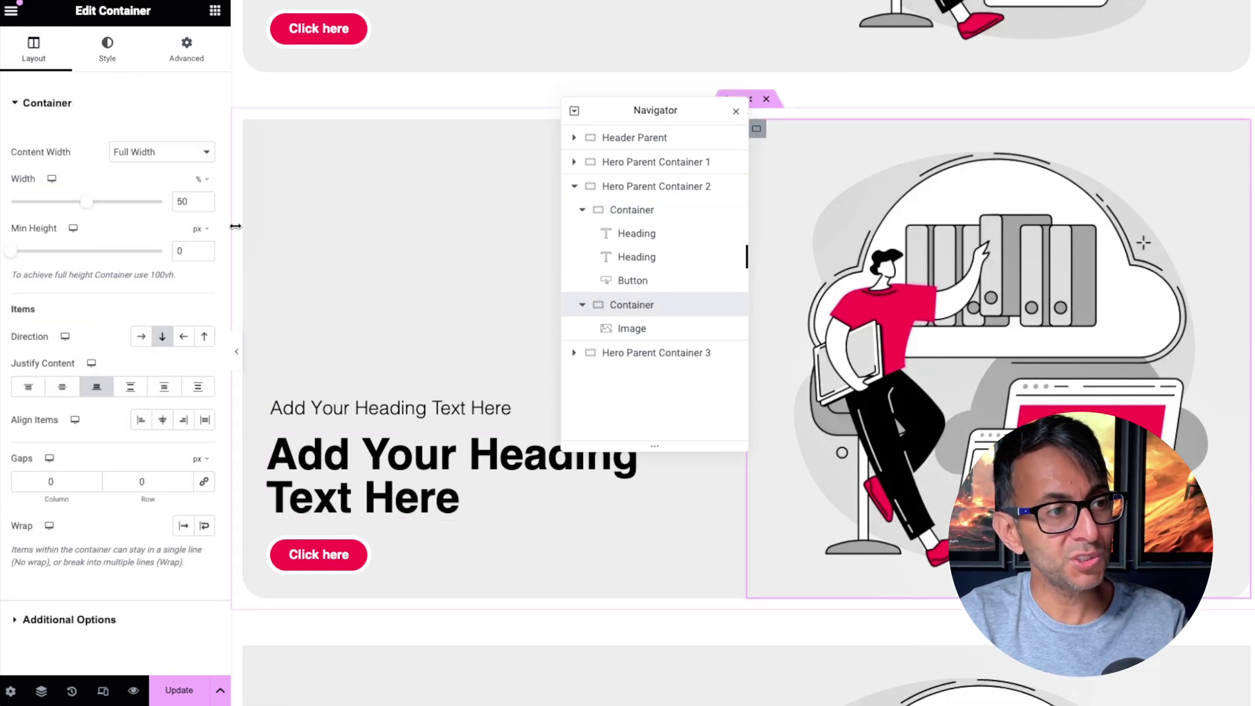
pyautogui.click(577, 188)
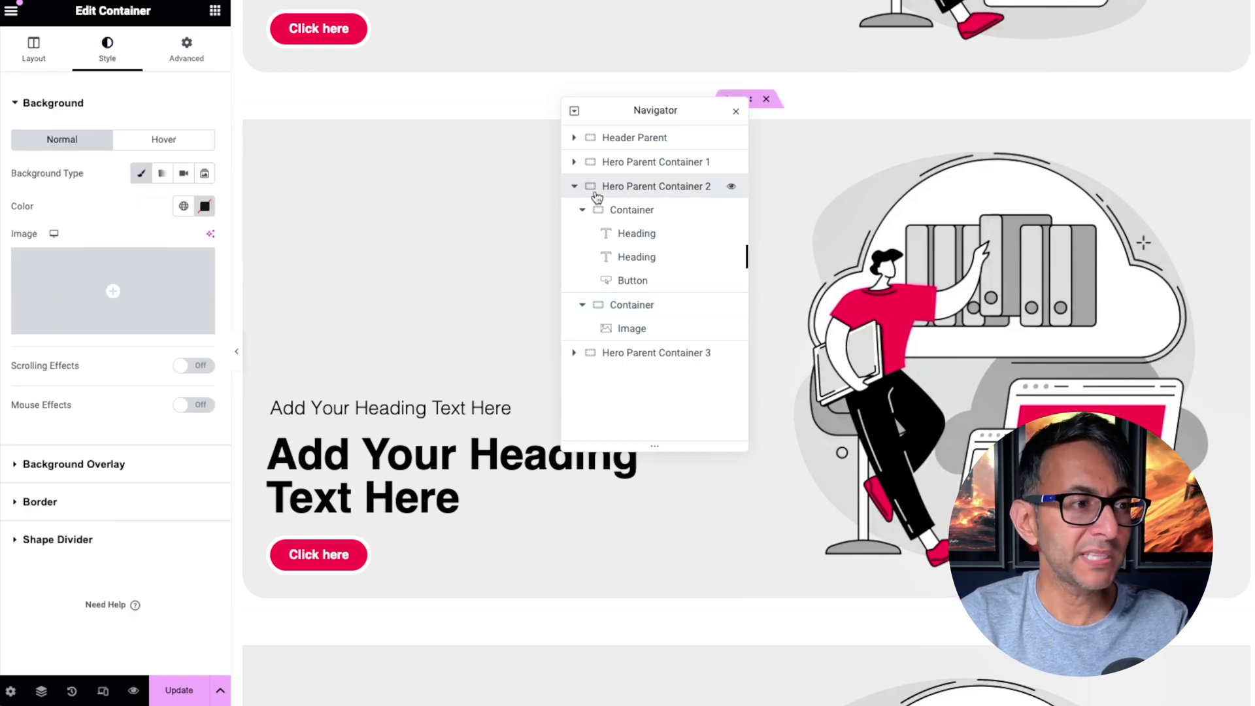
pyautogui.click(34, 47)
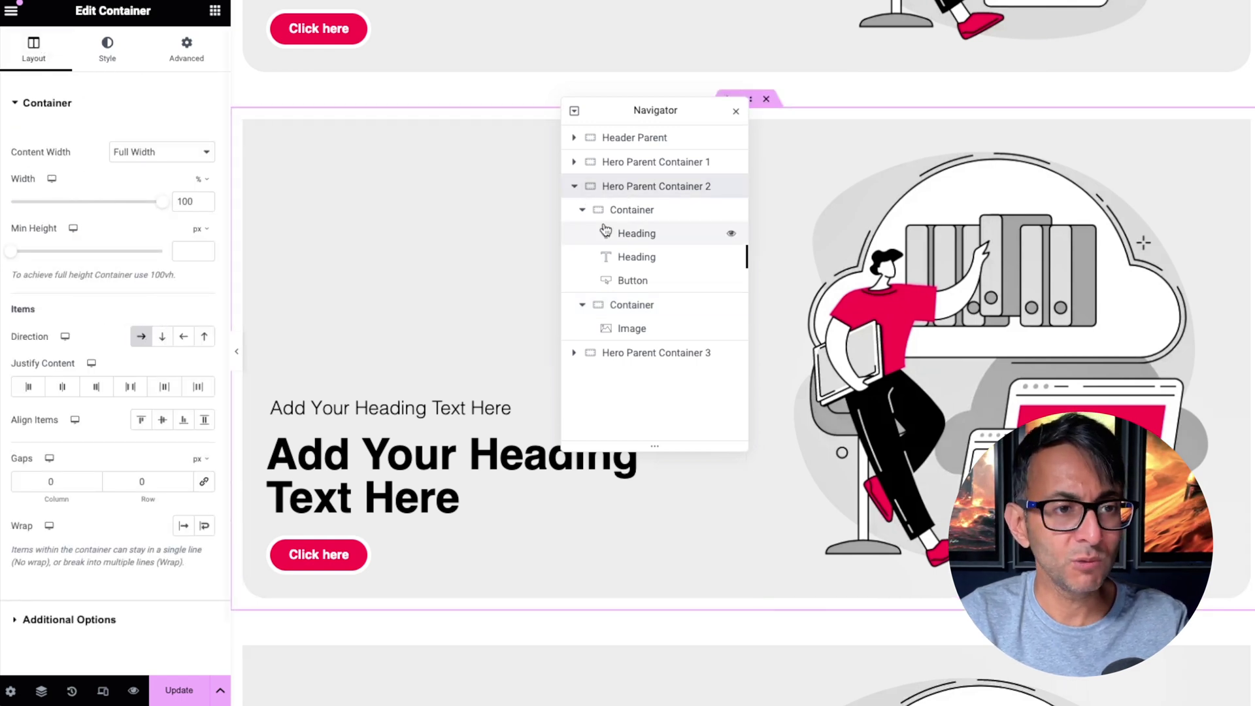
pyautogui.click(659, 305)
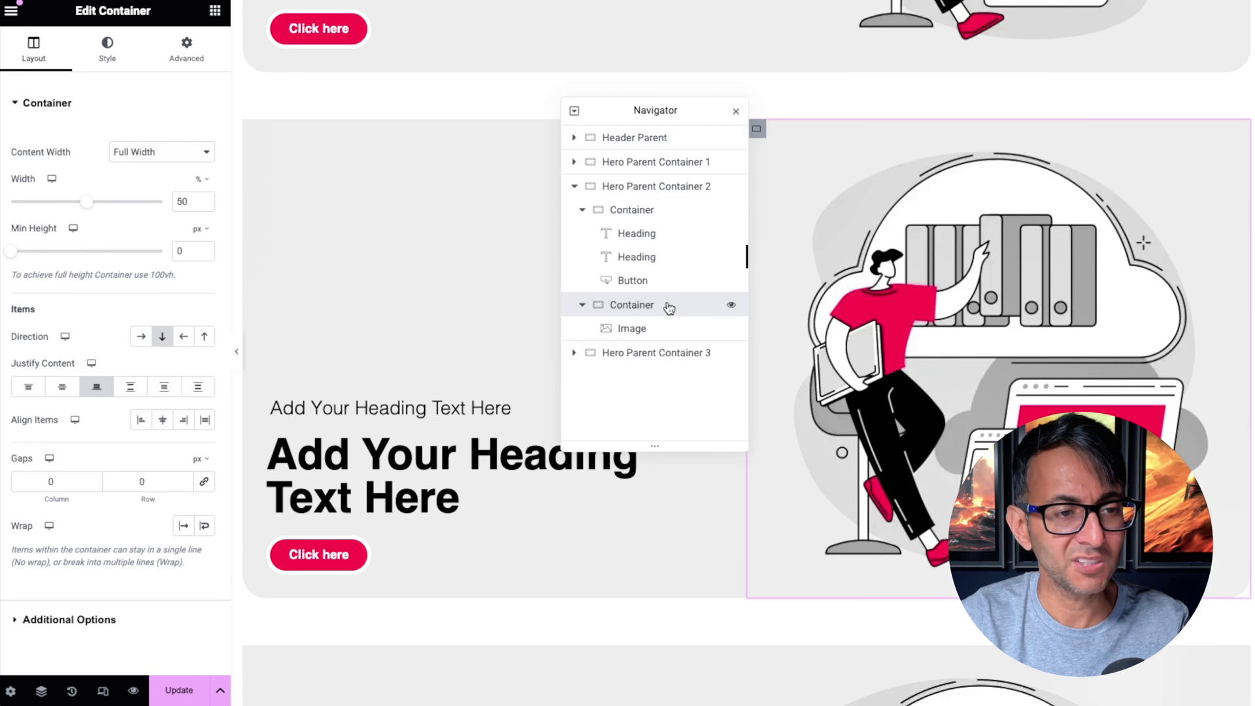
pyautogui.click(107, 49)
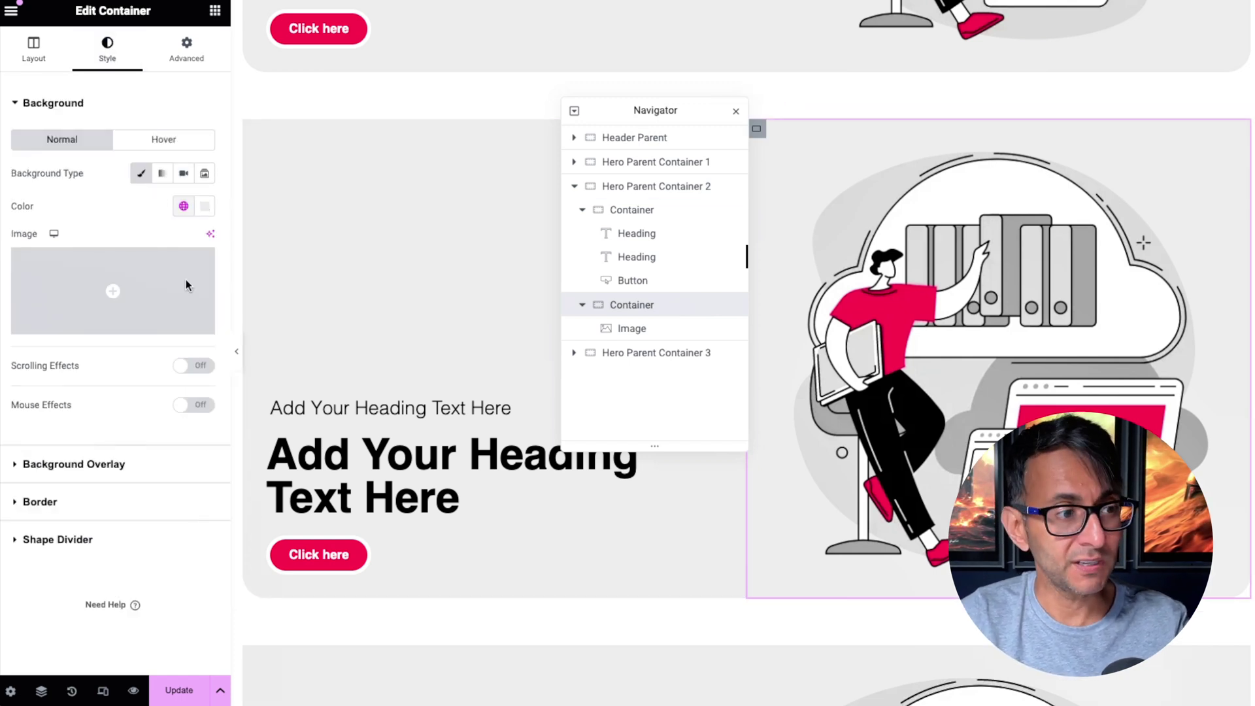
pyautogui.click(156, 463)
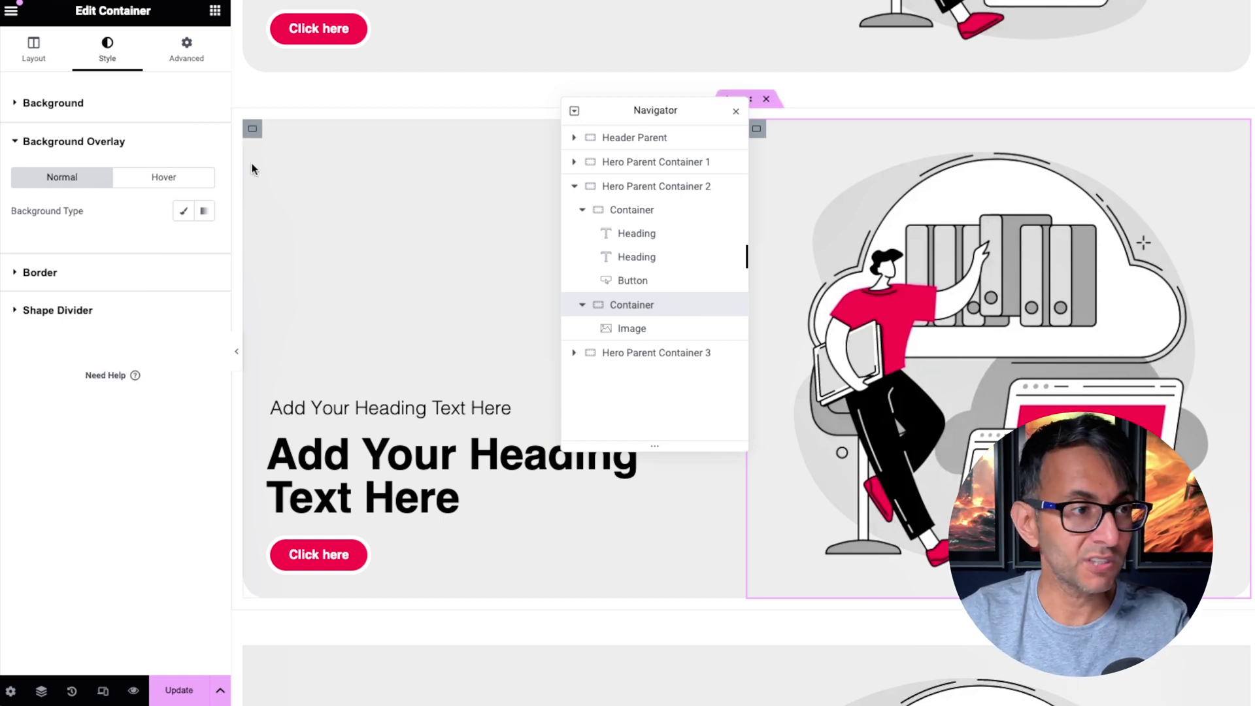
# Try a custom width on the image widget in Hero Parent Container 2 and clear it again
pyautogui.click(630, 328)
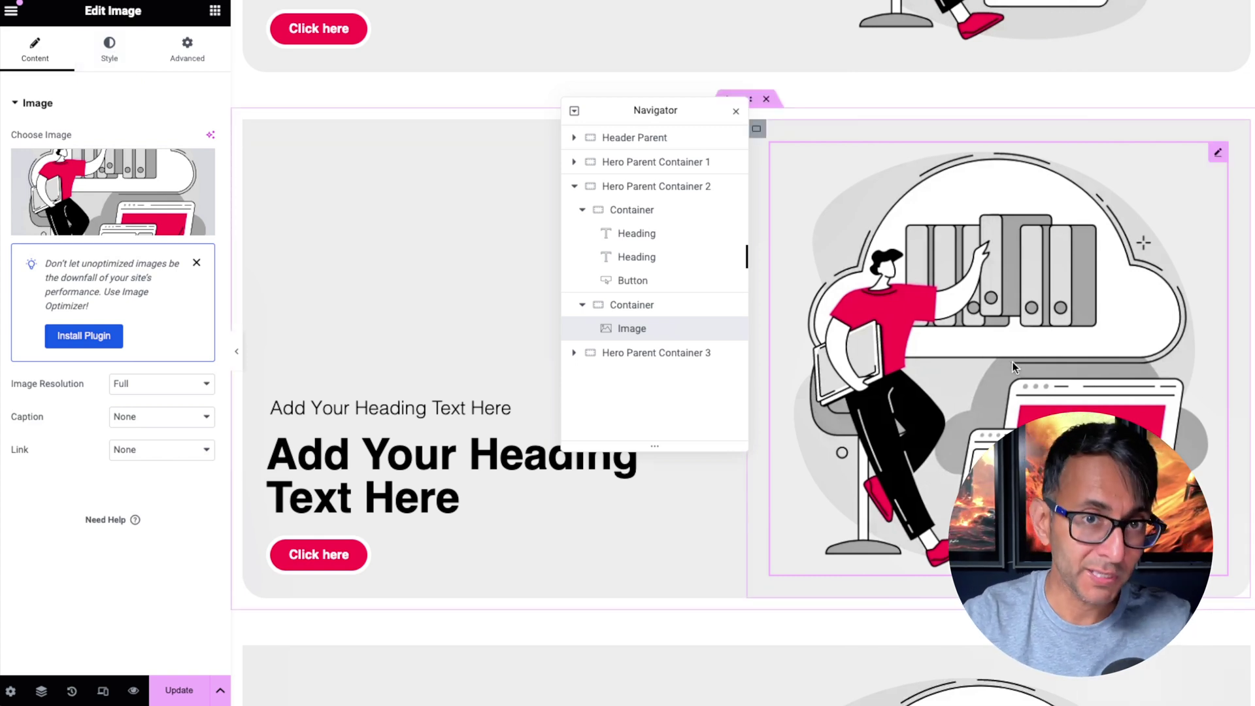
pyautogui.click(120, 63)
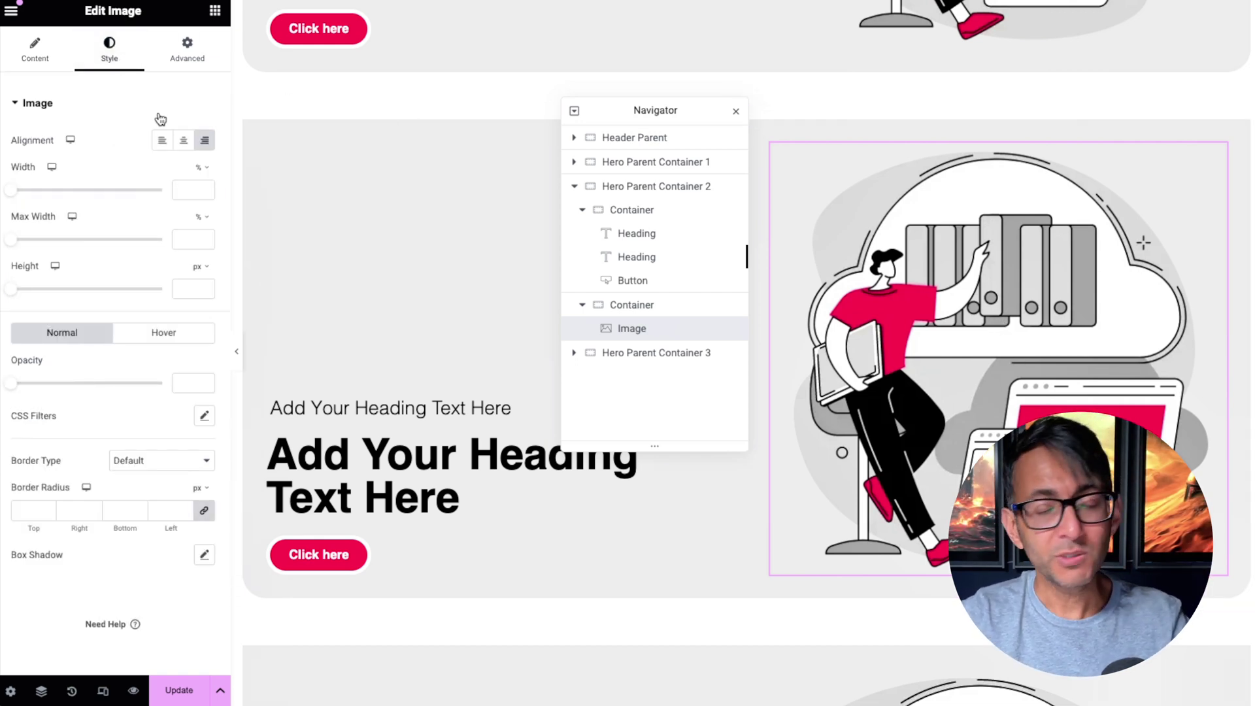
pyautogui.moveTo(657, 108); pyautogui.dragTo(594, 75)
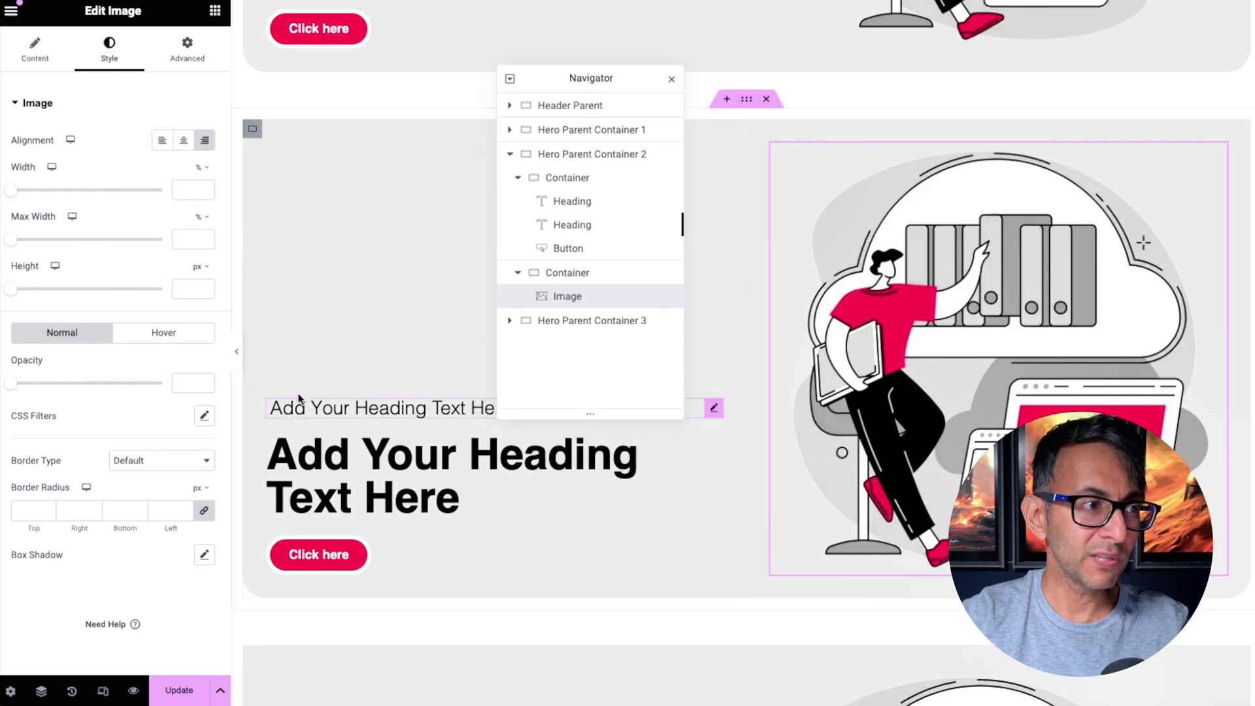
pyautogui.moveTo(13, 191); pyautogui.dragTo(101, 201)
pyautogui.press('BackSpace')
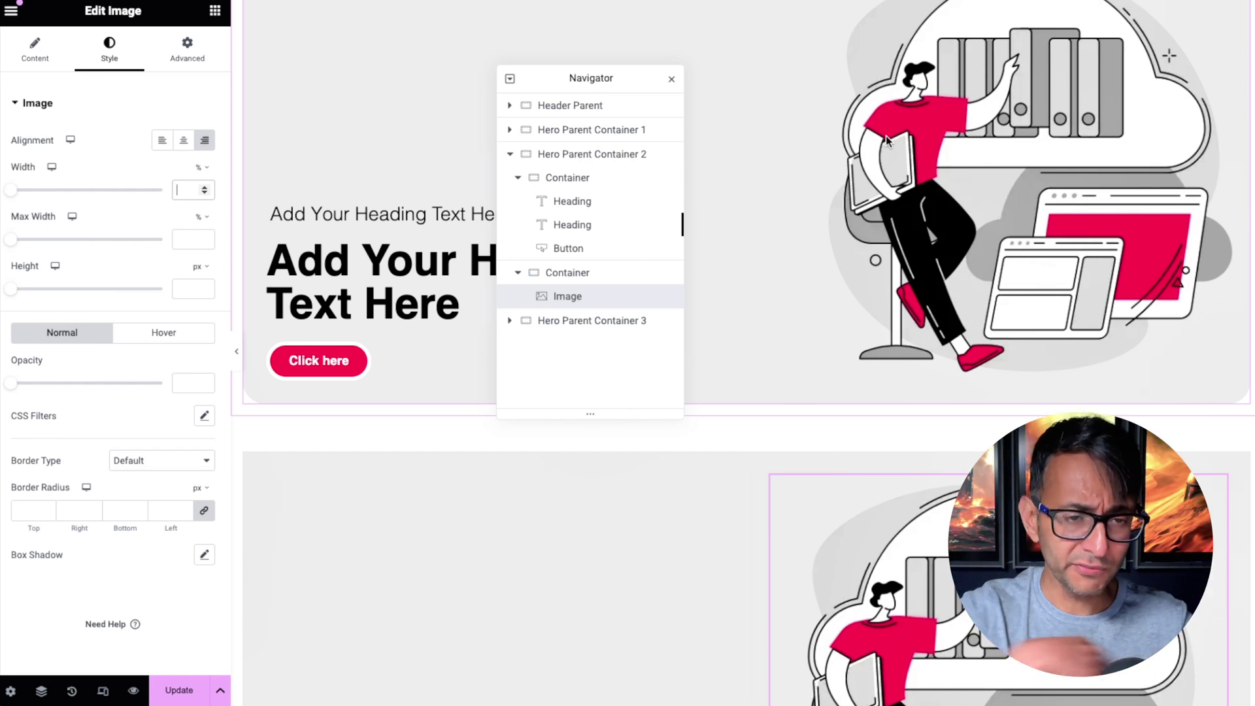
# Switch to the mobile view and set the overlay image width of Hero Parent Container 1's inner container to 300 px
pyautogui.scroll(-5, 885, 136)
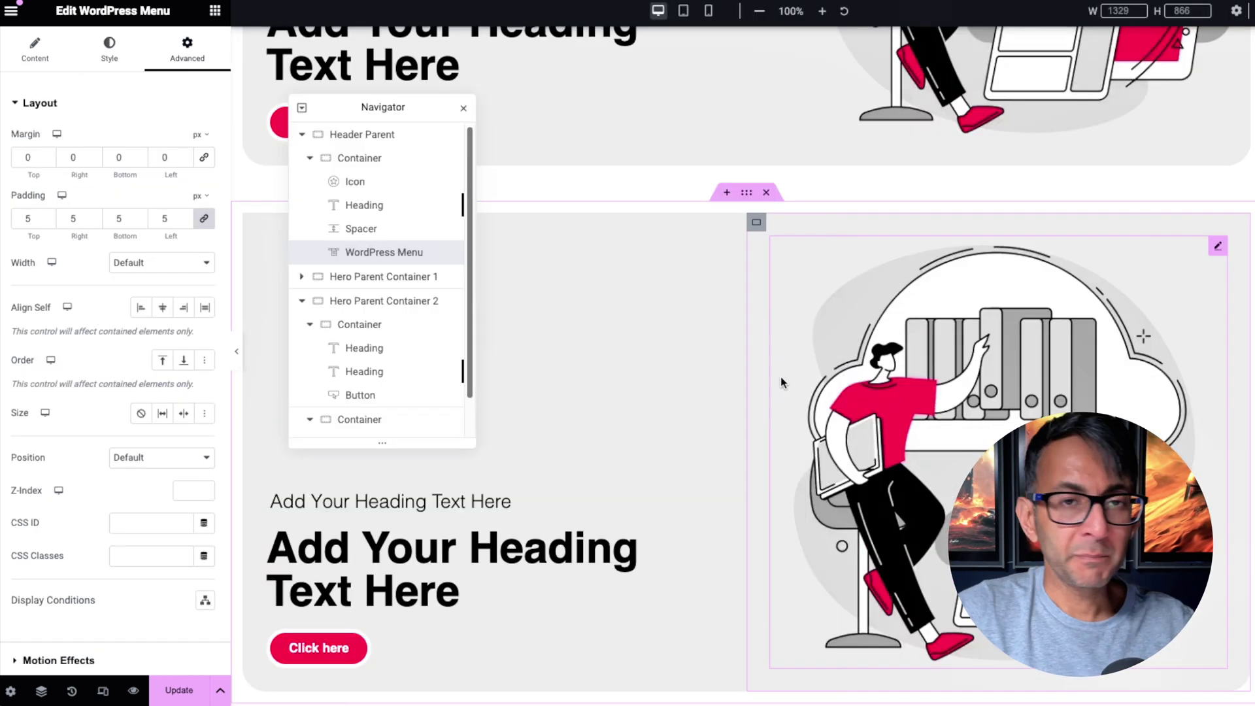
pyautogui.scroll(5, 780, 376)
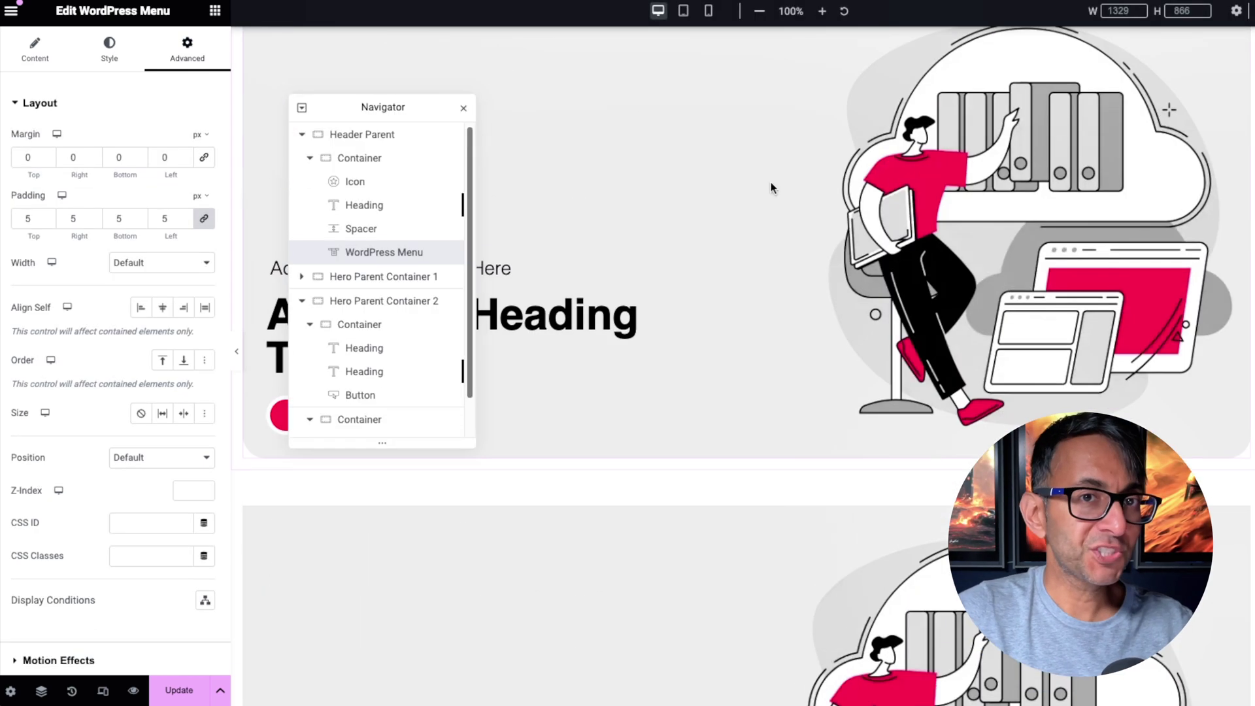
pyautogui.click(709, 12)
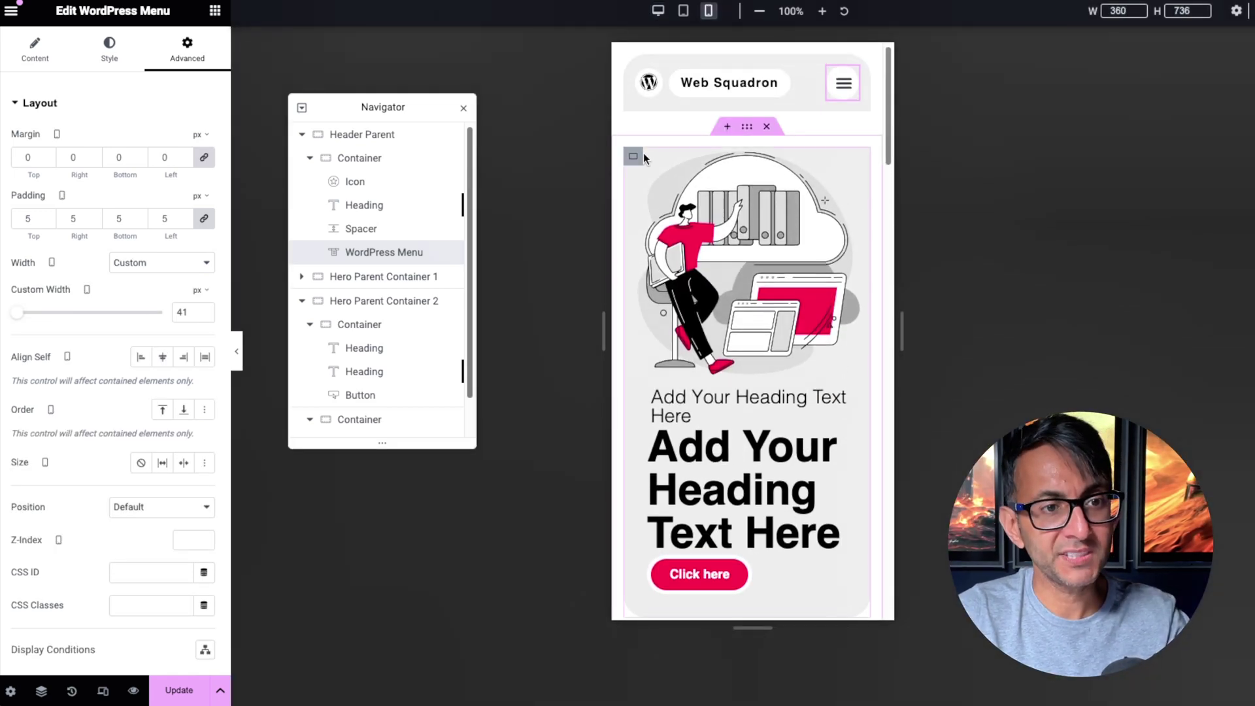
pyautogui.click(633, 157)
pyautogui.click(108, 49)
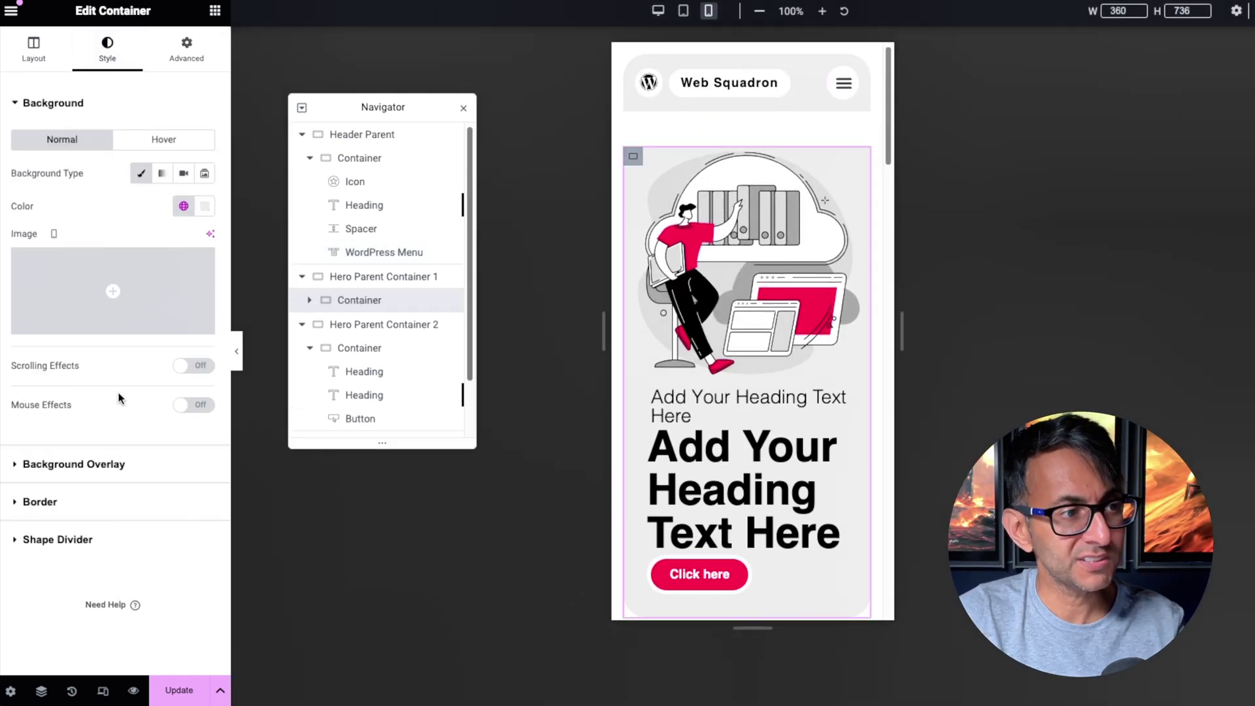
pyautogui.click(127, 481)
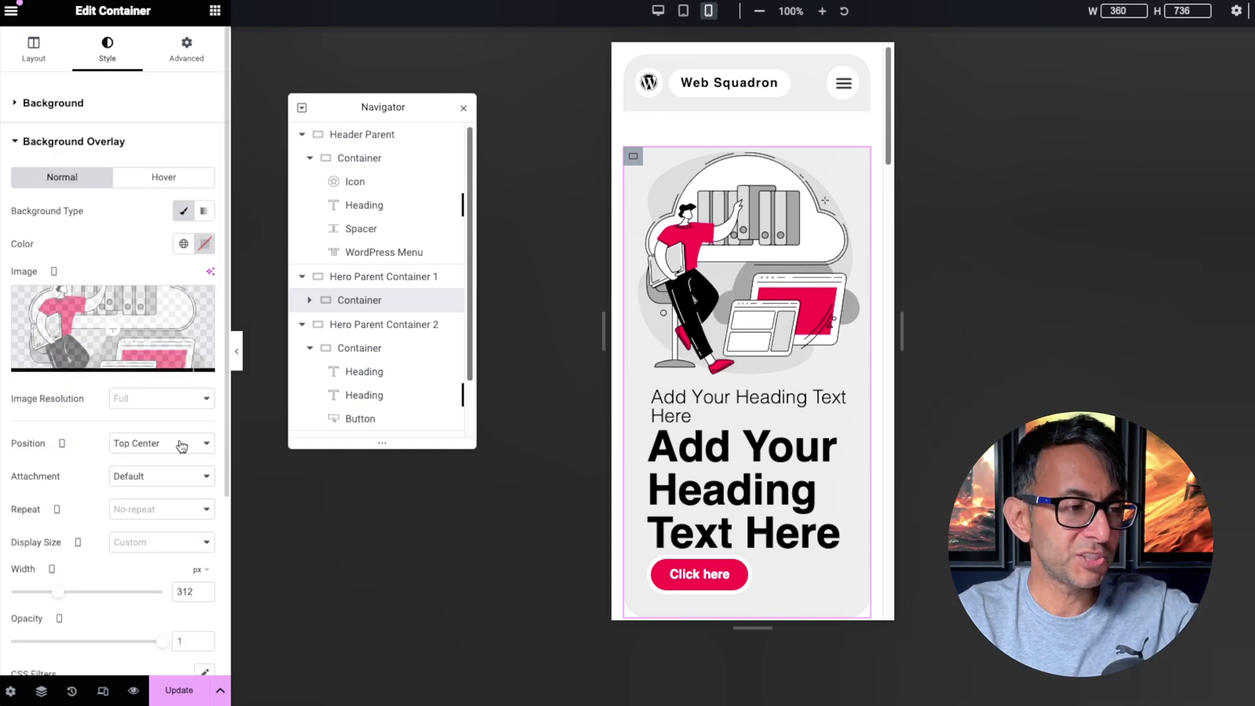
pyautogui.scroll(-1, 155, 613)
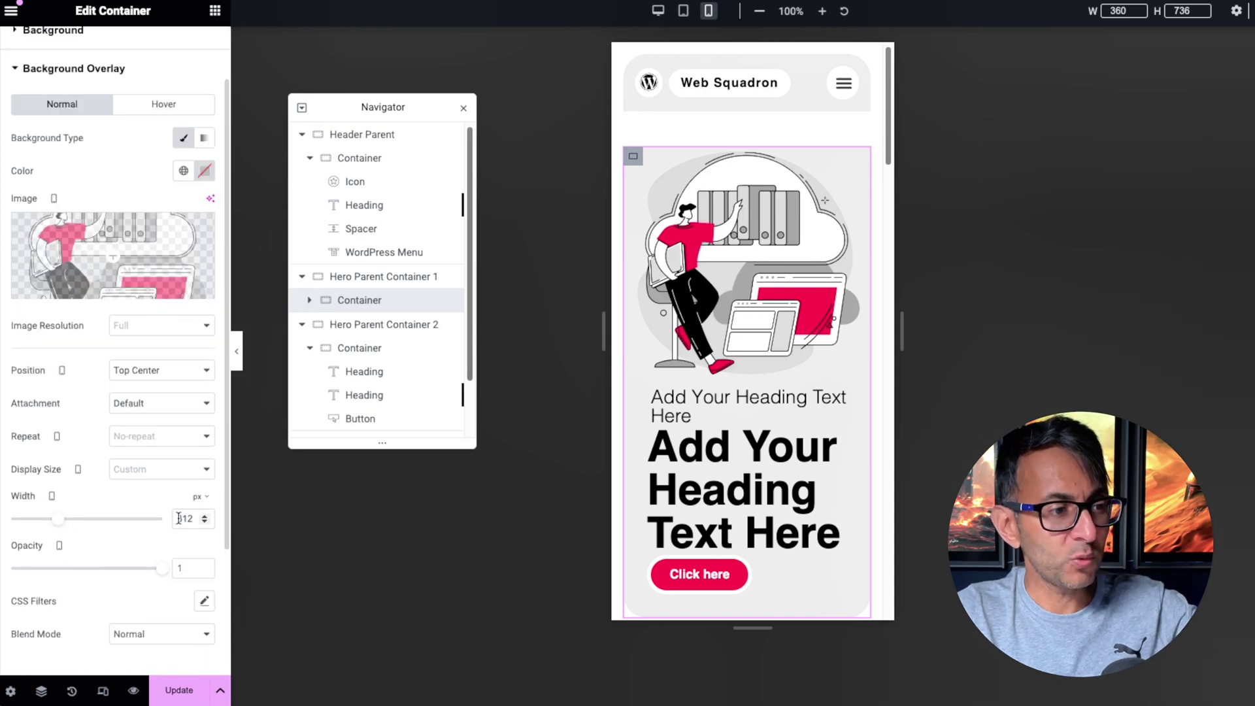
pyautogui.write('300')
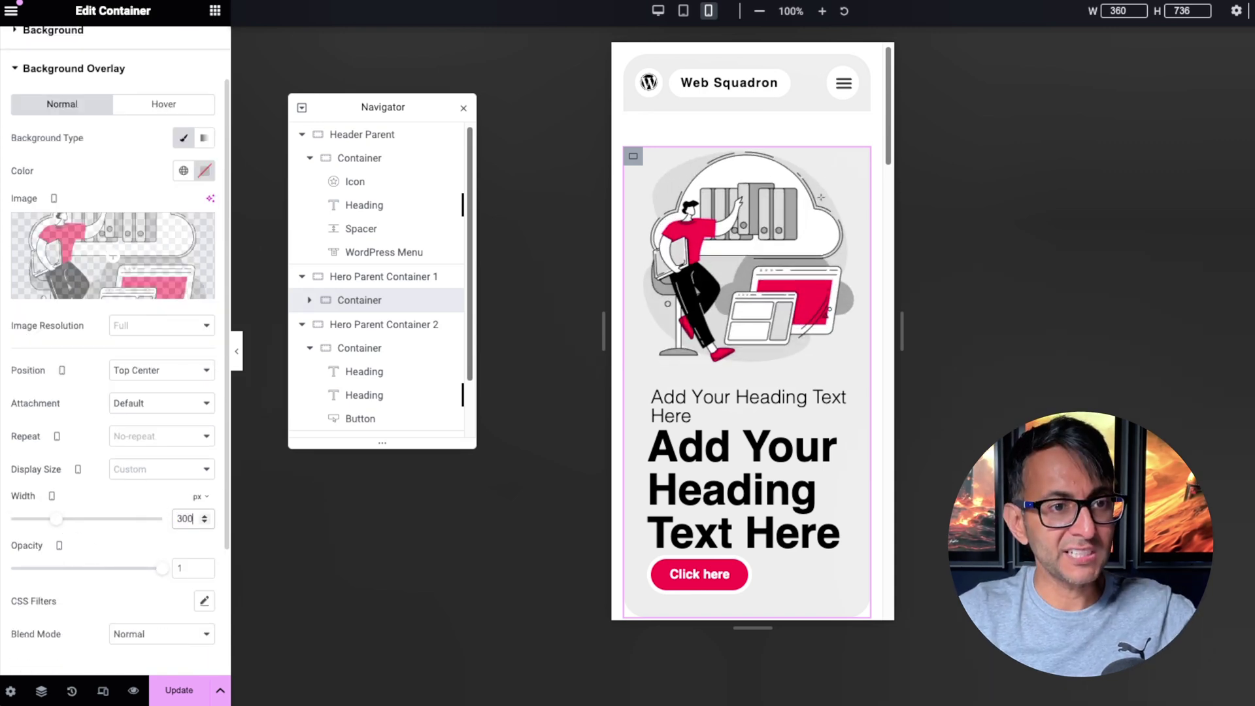
# Try the first hero's inner container content justified to centre and start on mobile, and set it back to end
pyautogui.click(333, 298)
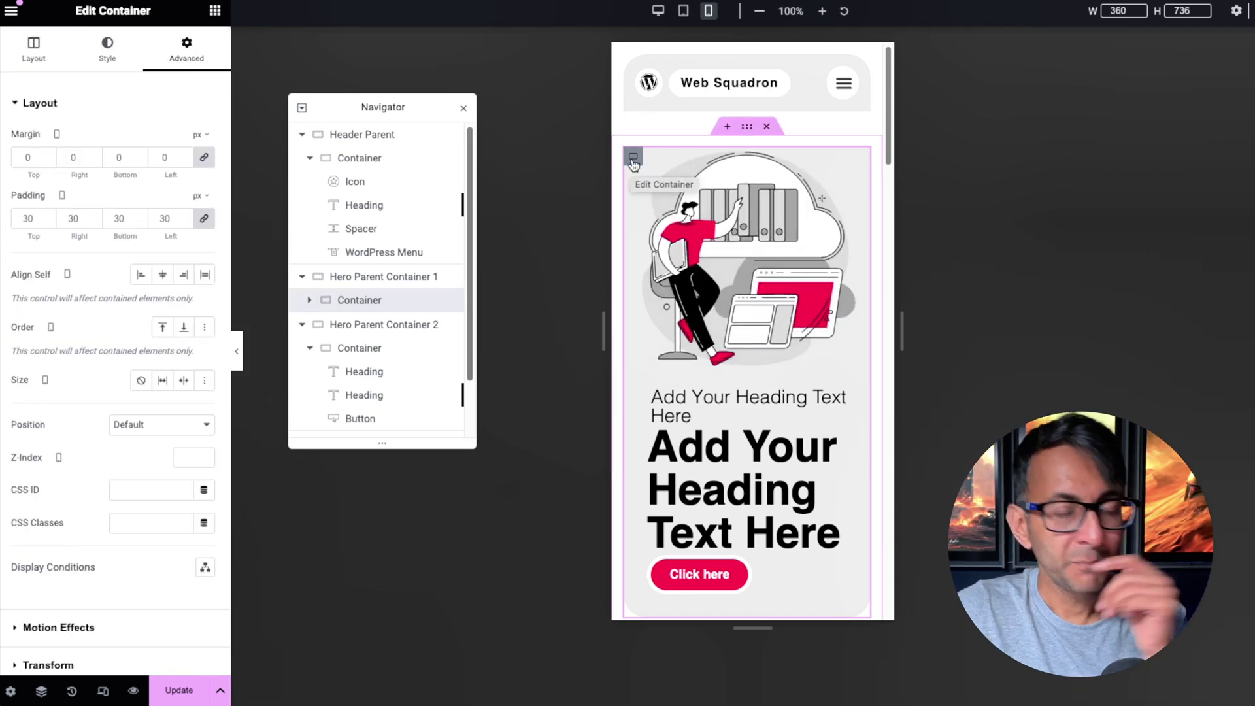
pyautogui.click(27, 51)
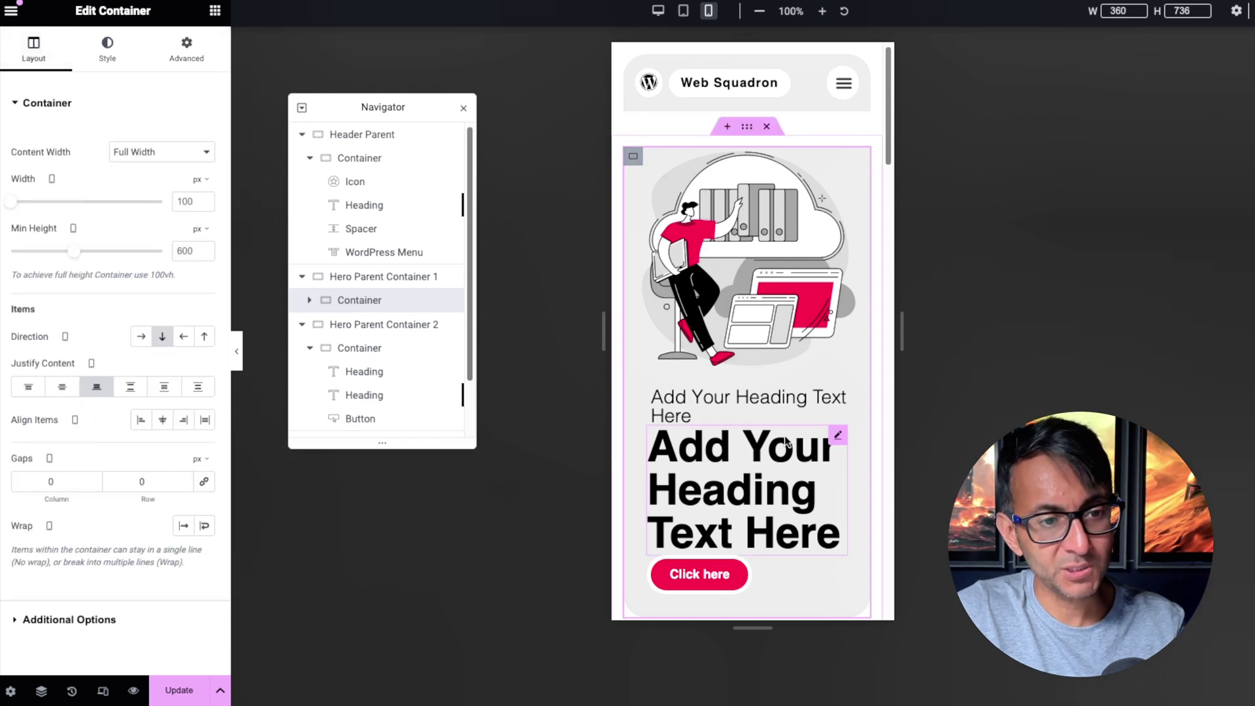
pyautogui.click(57, 389)
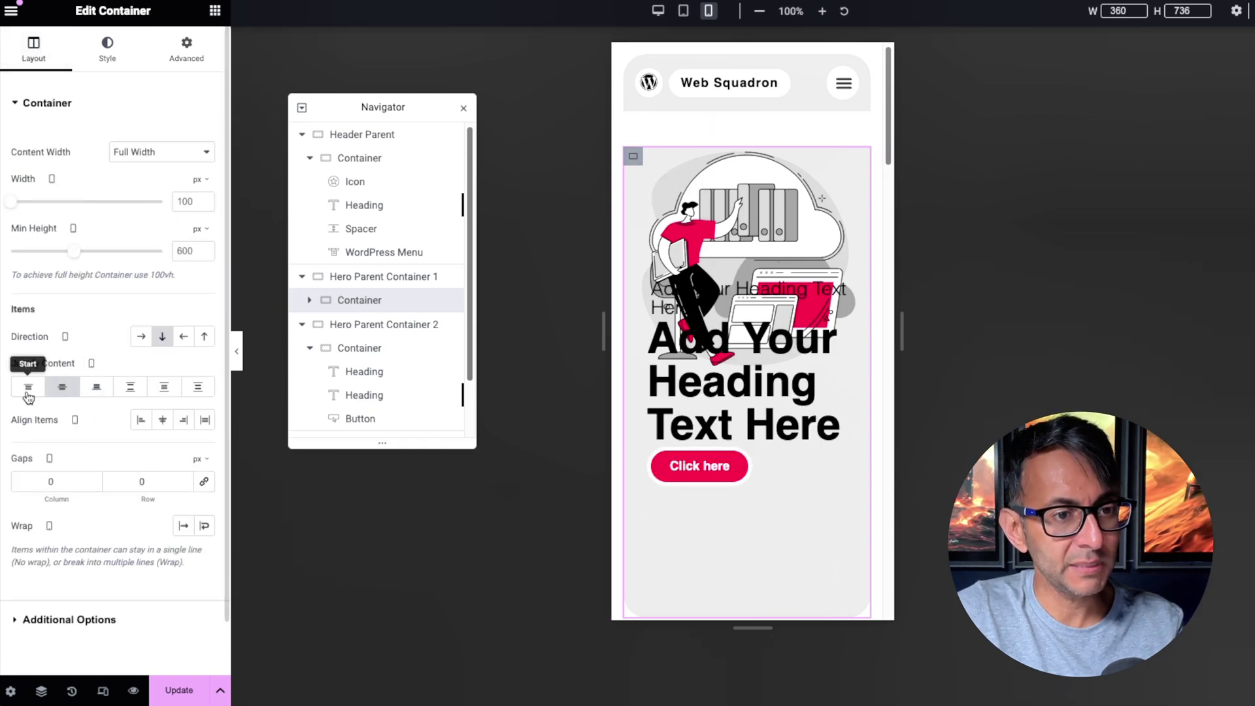
pyautogui.click(25, 388)
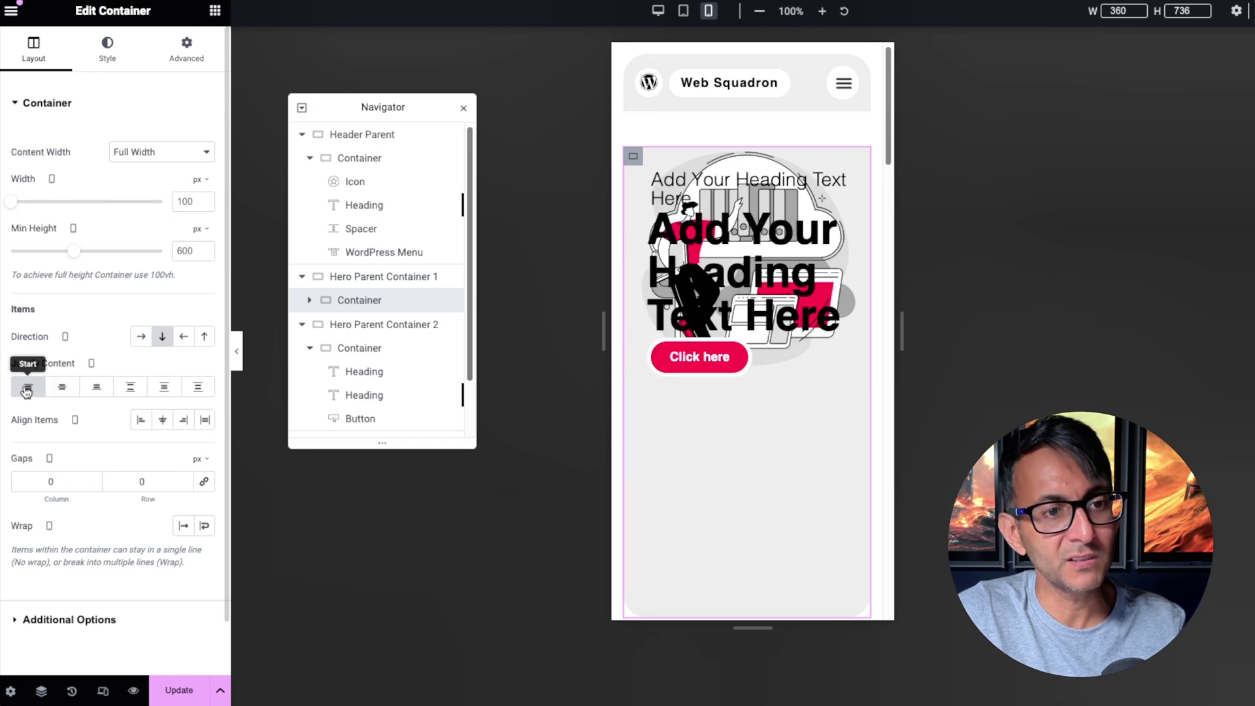
pyautogui.click(96, 390)
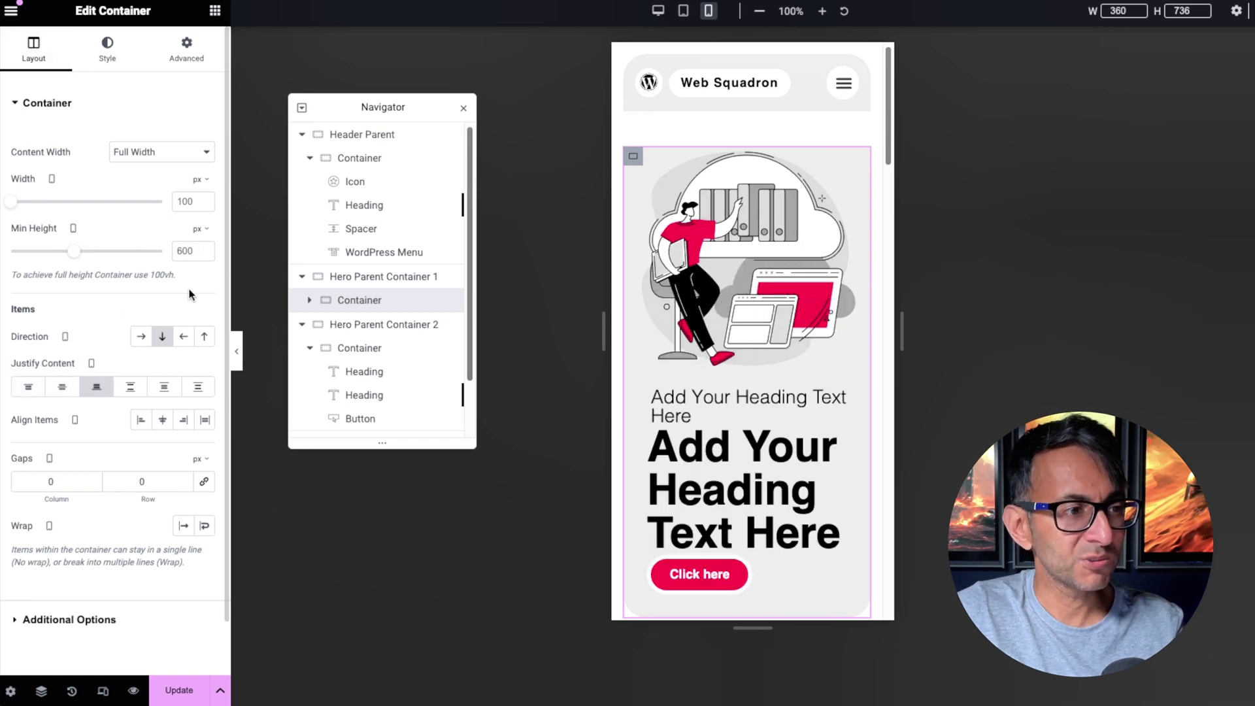
# Examine how the text and image containers of Hero Parent Container 2 stack on mobile
pyautogui.moveTo(888, 120); pyautogui.dragTo(917, 240)
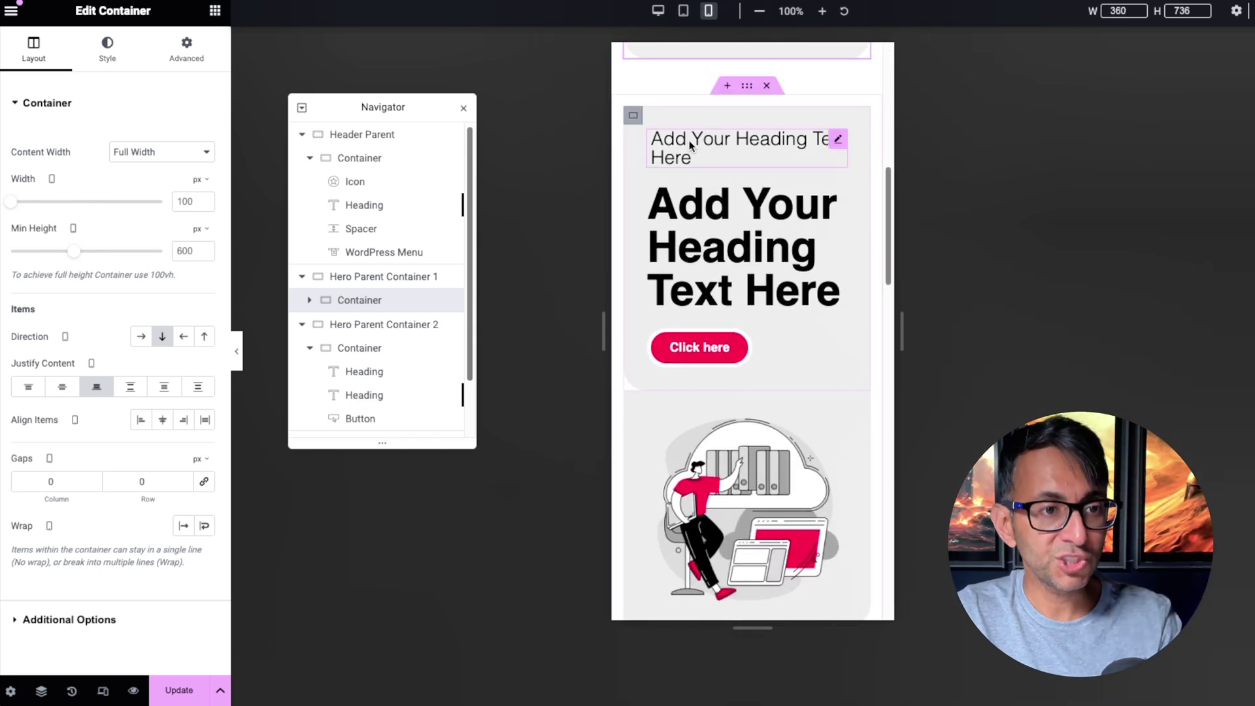
pyautogui.click(629, 124)
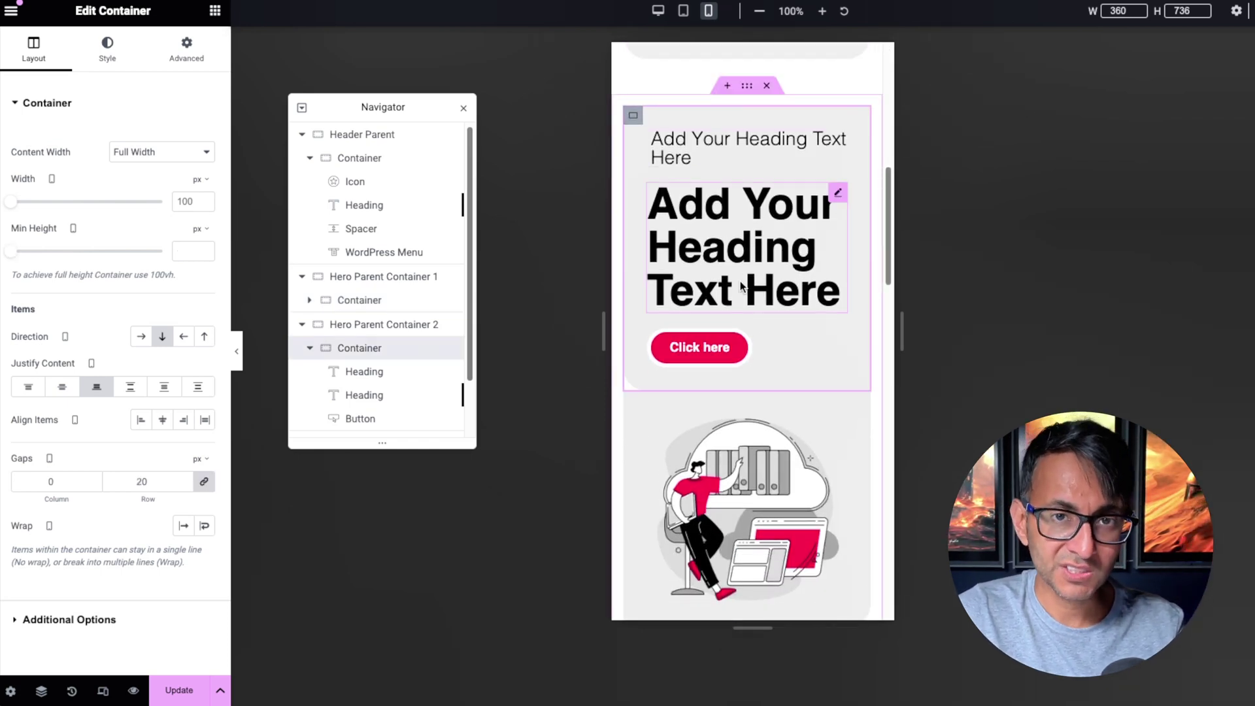
pyautogui.click(631, 445)
pyautogui.scroll(-3, 773, 466)
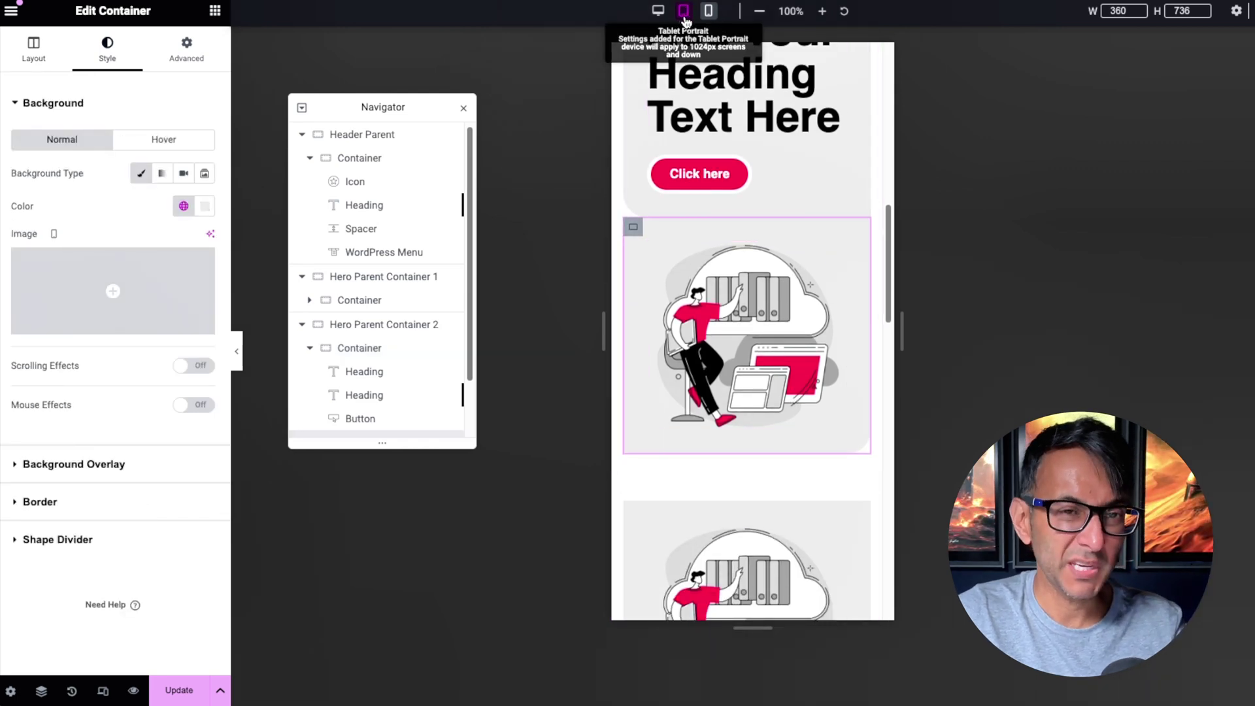
# Hide the editing panel, compare the second hero's rounded corners in mobile and desktop views, and restore the panel in mobile view
pyautogui.click(236, 351)
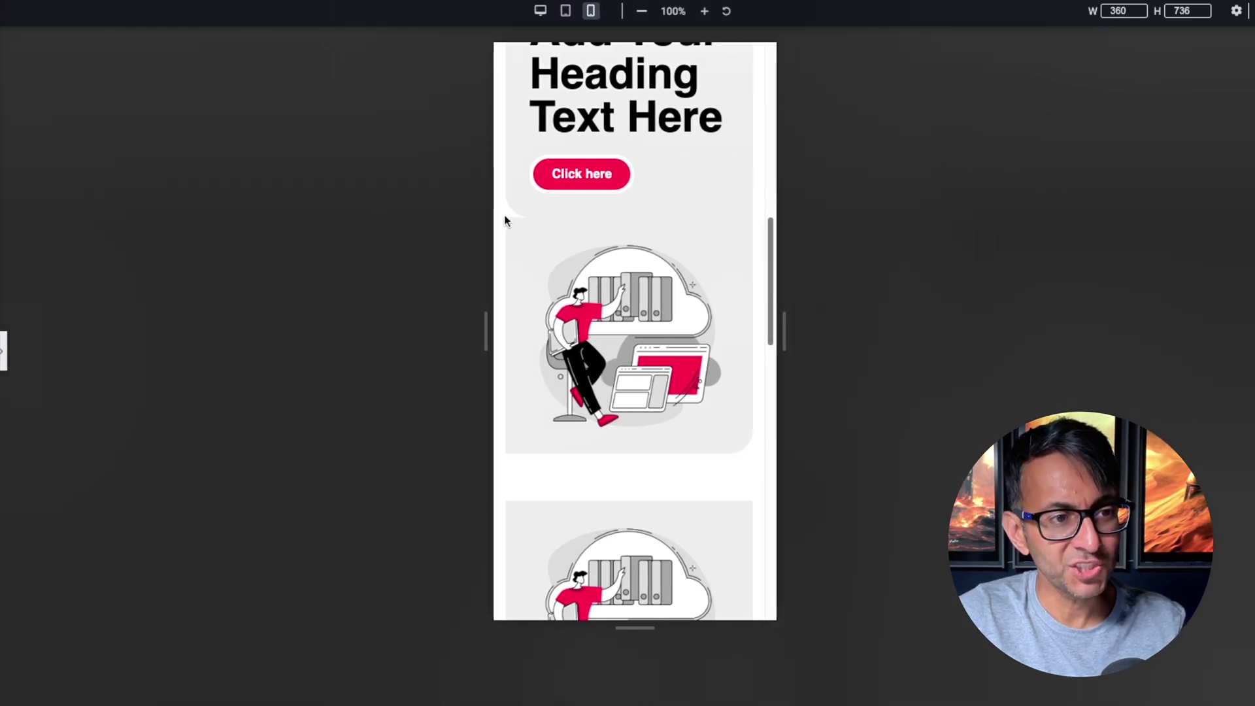
pyautogui.scroll(2, 654, 294)
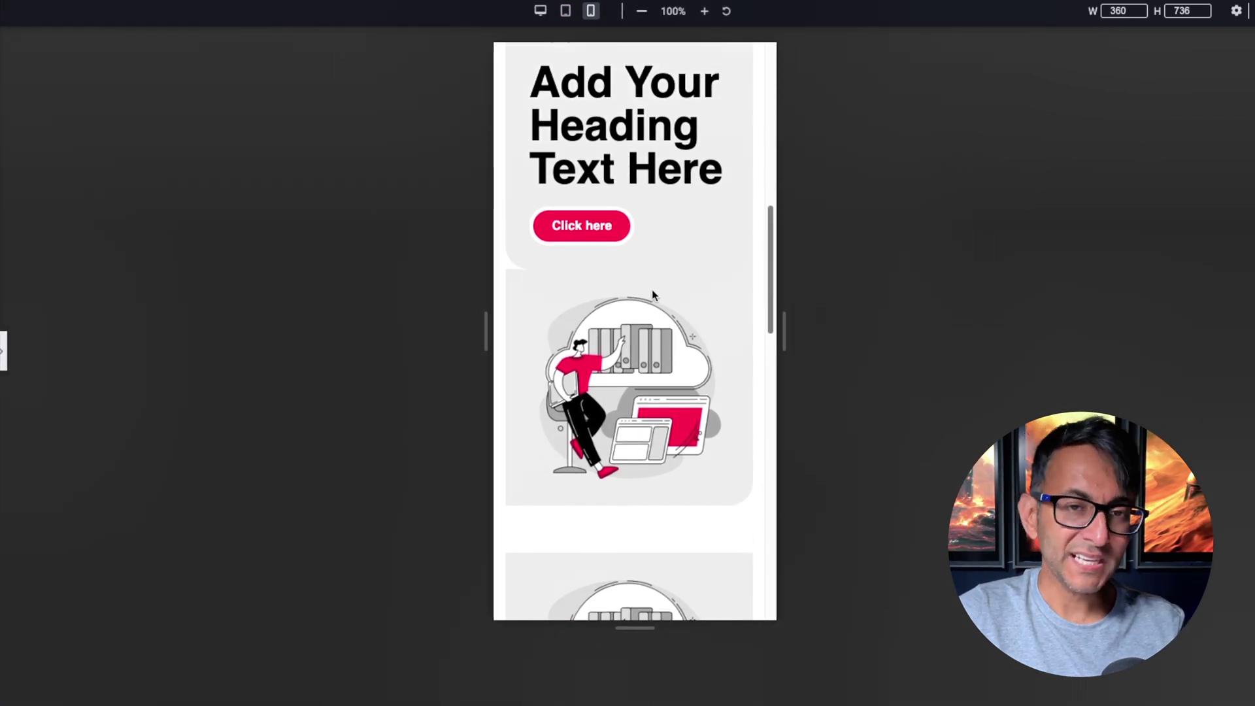
pyautogui.click(541, 10)
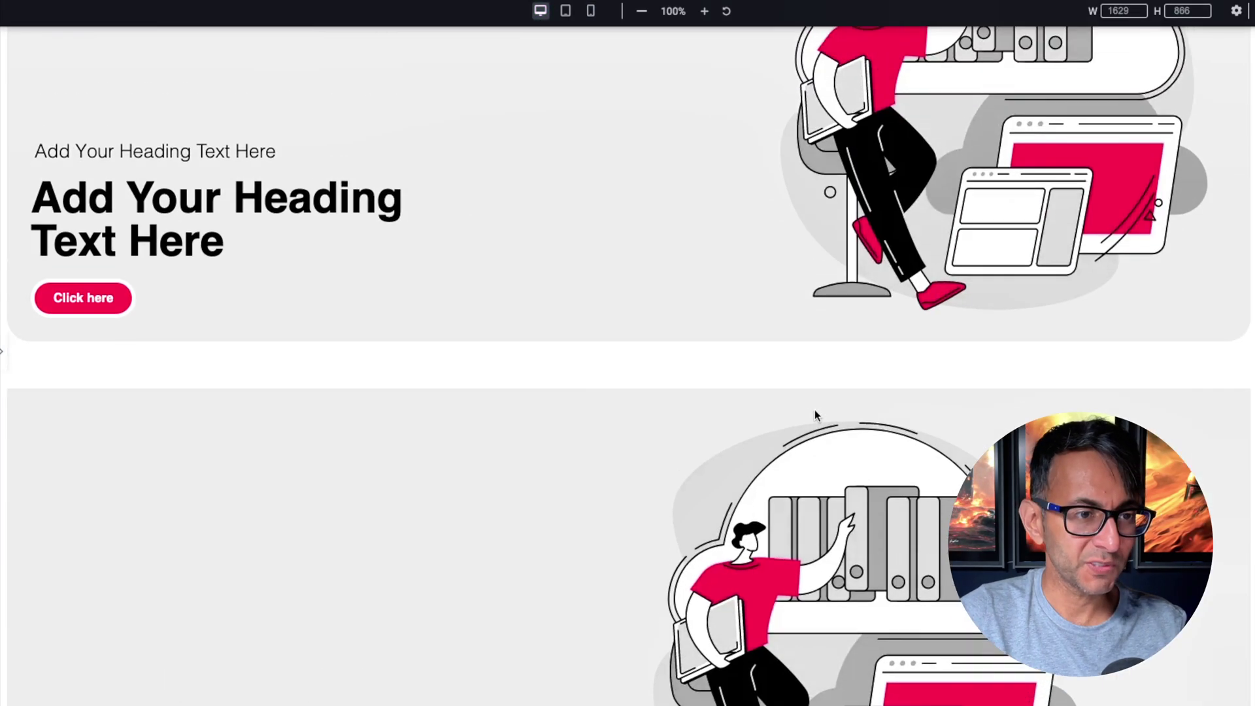
pyautogui.scroll(-15, 814, 410)
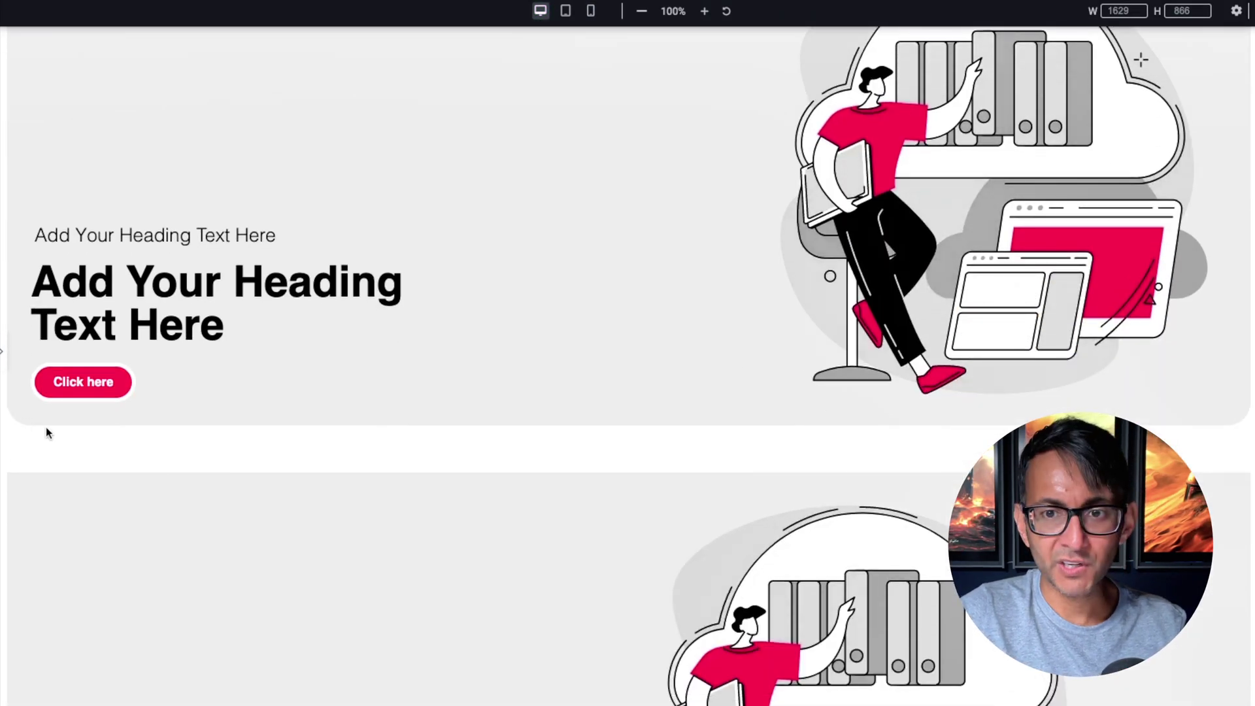
pyautogui.scroll(-1, 1214, 418)
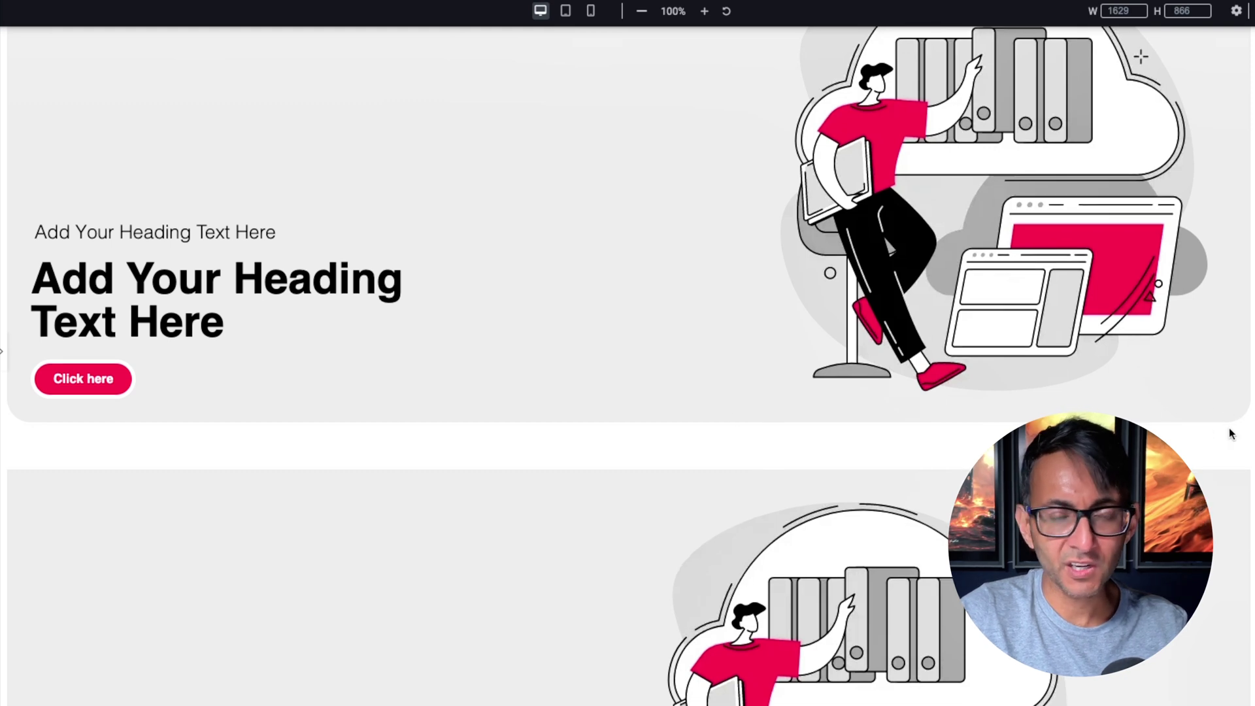
pyautogui.click(590, 10)
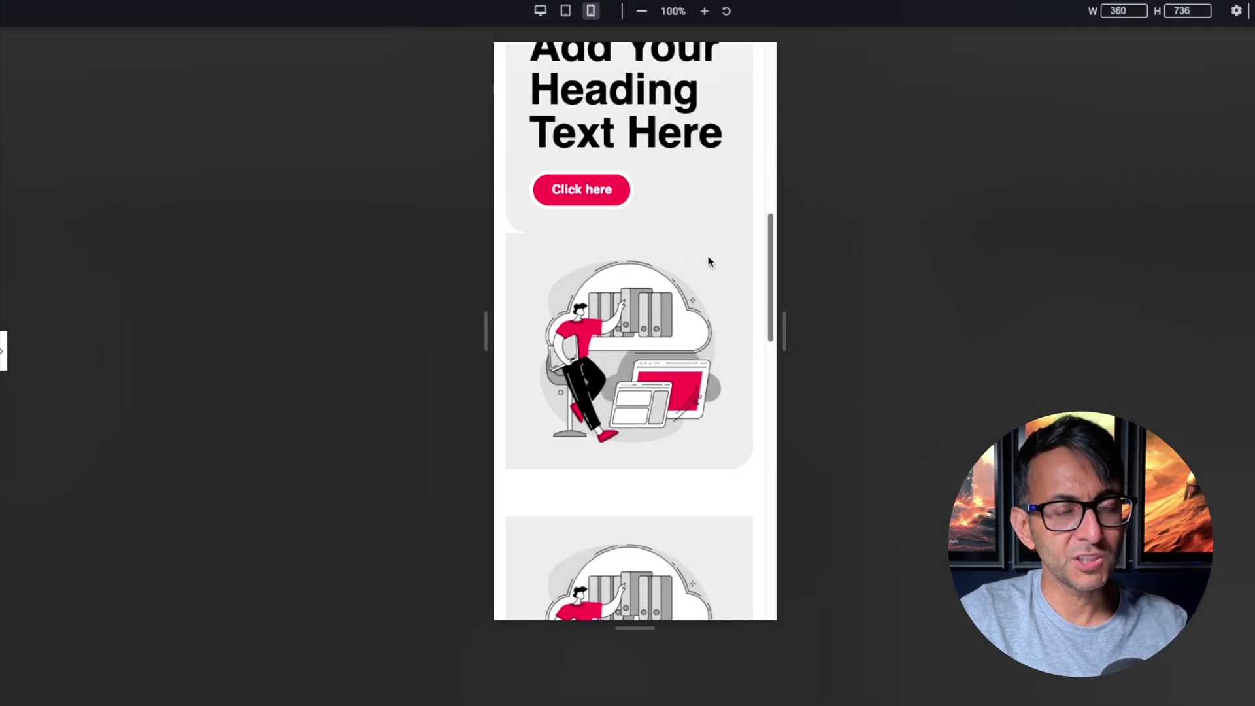
pyautogui.click(4, 351)
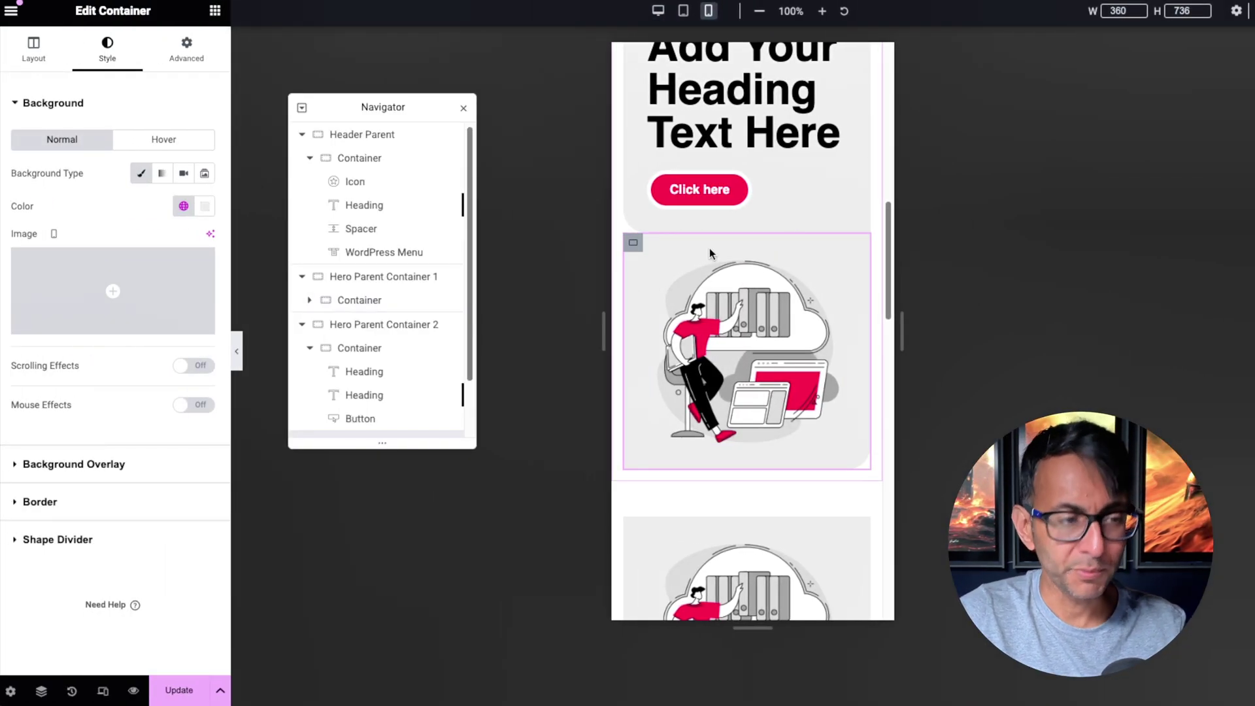
# Set the mobile border radius of Hero Parent Container 2's text container to 0 px on all four corners
pyautogui.click(378, 347)
pyautogui.scroll(2, 619, 288)
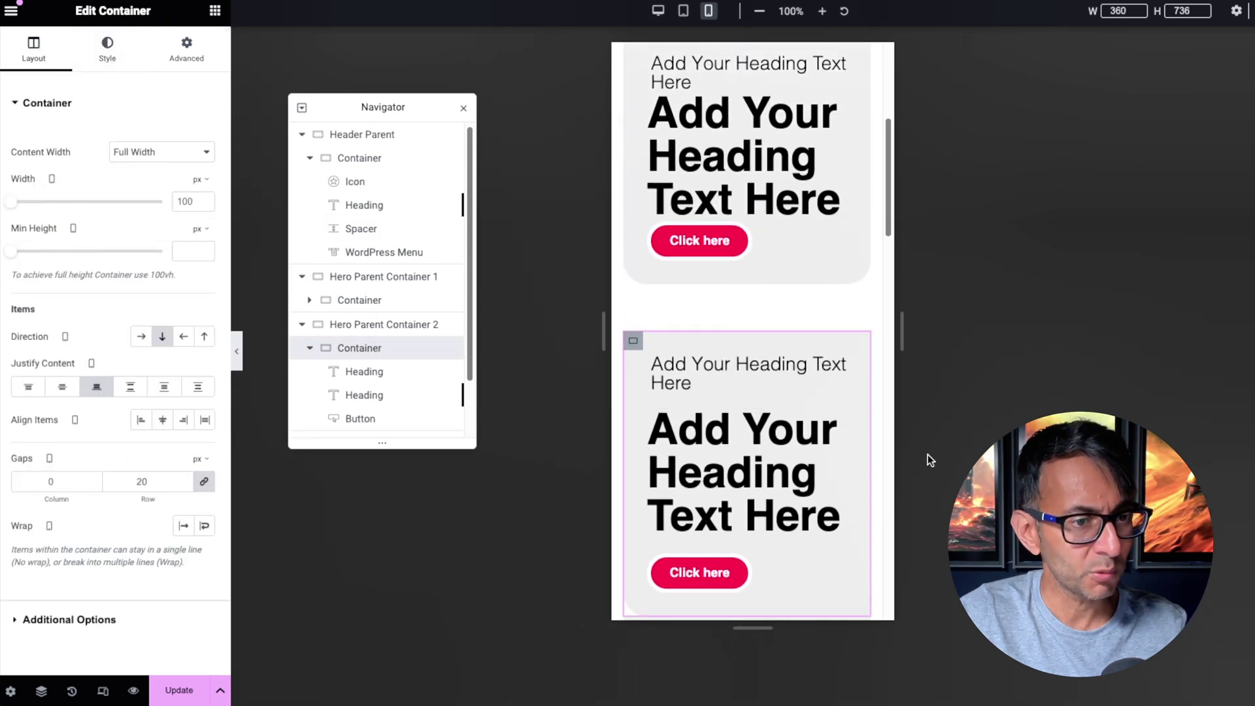
pyautogui.scroll(-3, 829, 443)
pyautogui.click(105, 45)
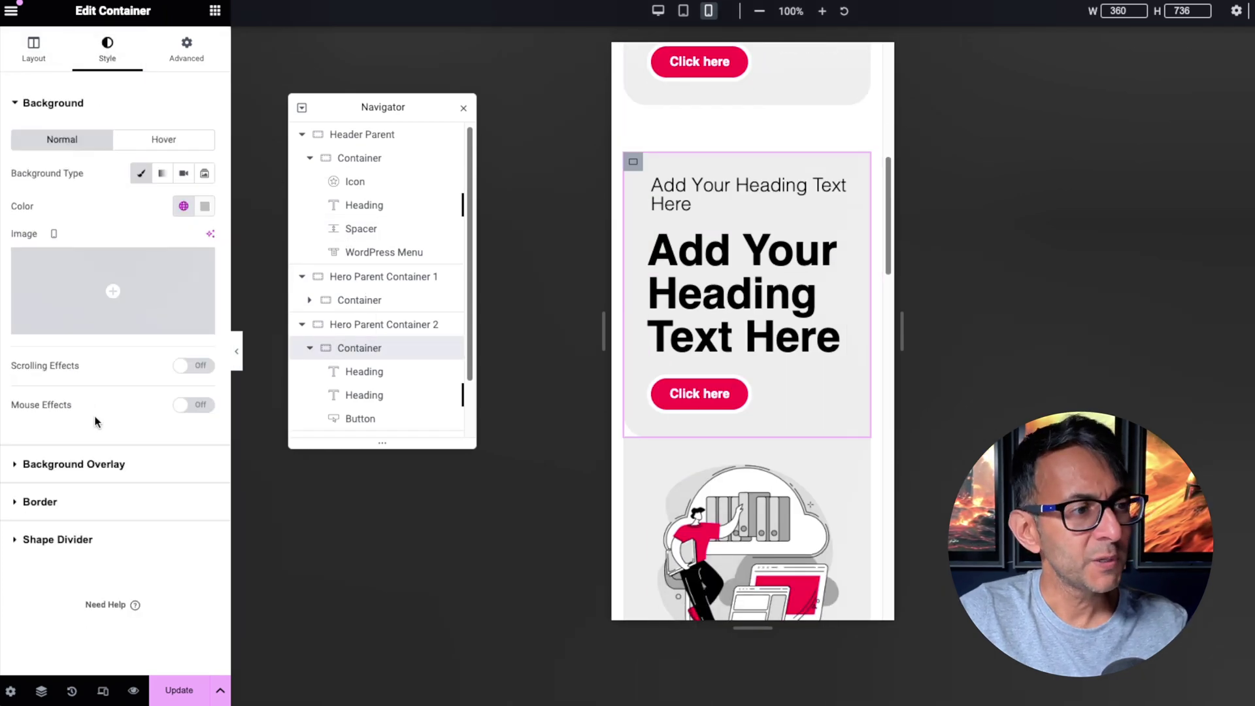
pyautogui.click(71, 500)
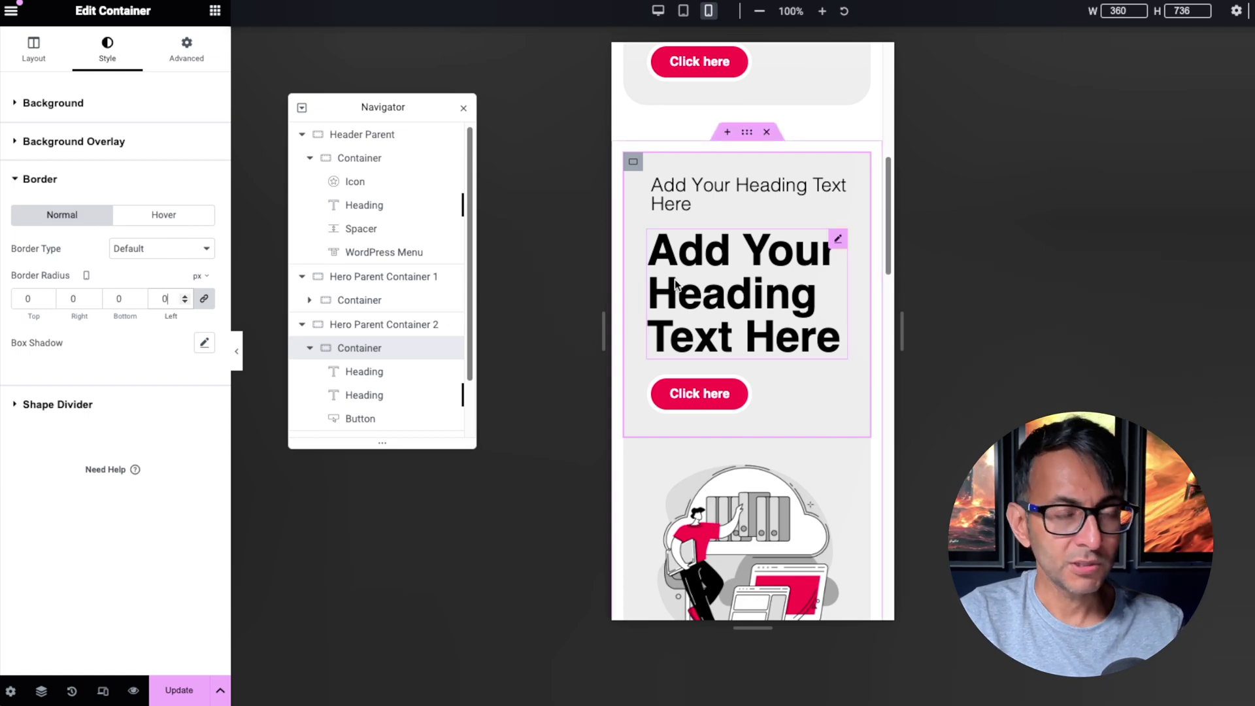
# Switch to desktop view, try the reversed row direction on Hero Parent Container 2, and set it back to horizontal row
pyautogui.click(658, 14)
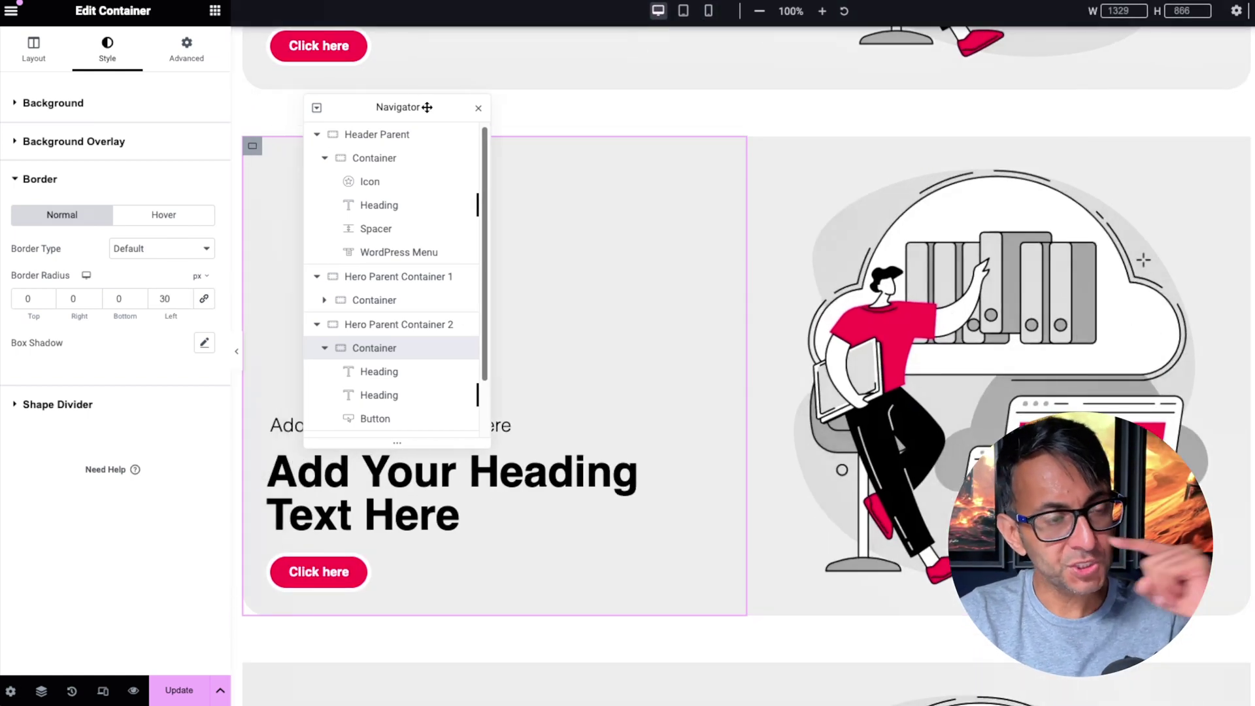
pyautogui.moveTo(415, 107); pyautogui.dragTo(588, 153)
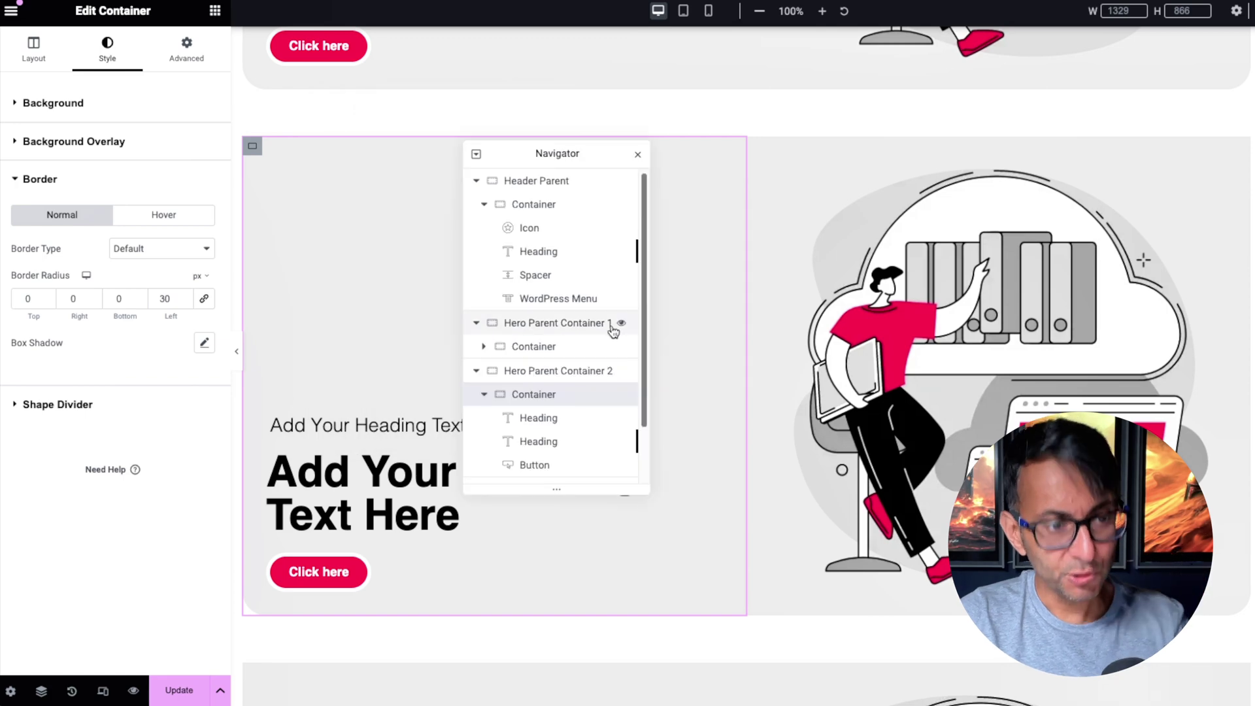
pyautogui.click(541, 370)
pyautogui.click(184, 336)
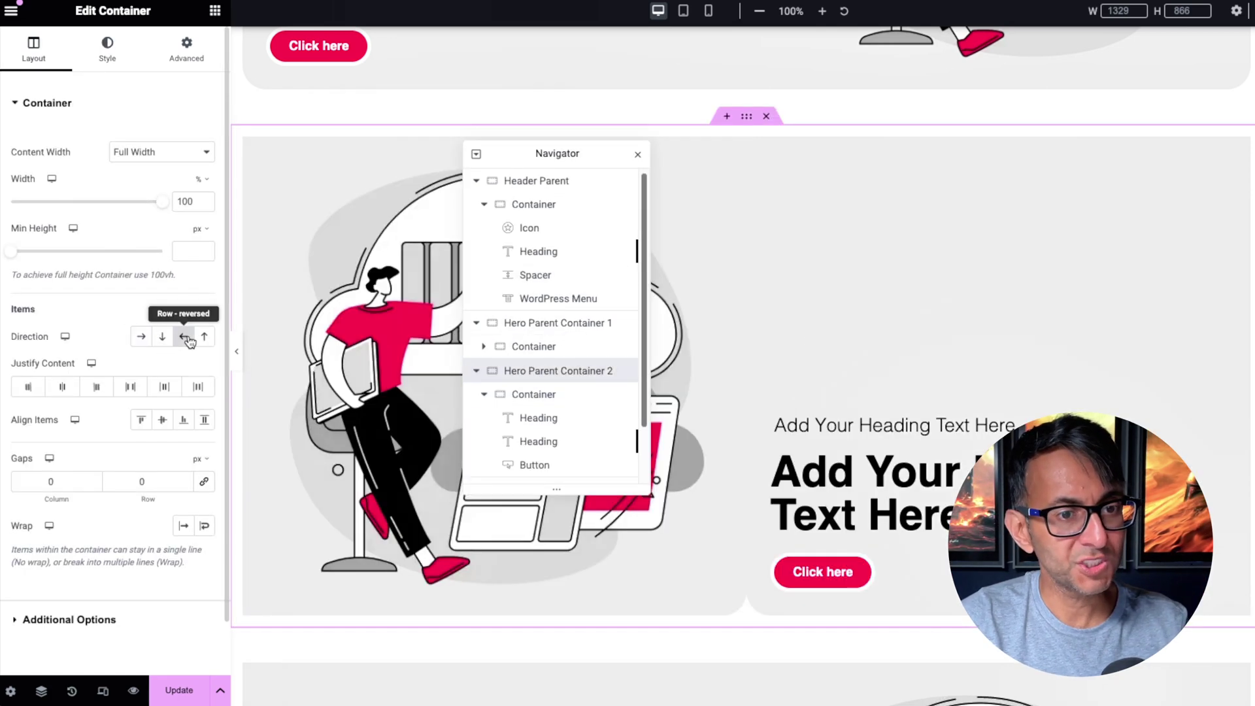
pyautogui.click(142, 336)
# Set Hero Parent Container 2's direction to reversed column in mobile view, and return to desktop view
pyautogui.click(708, 11)
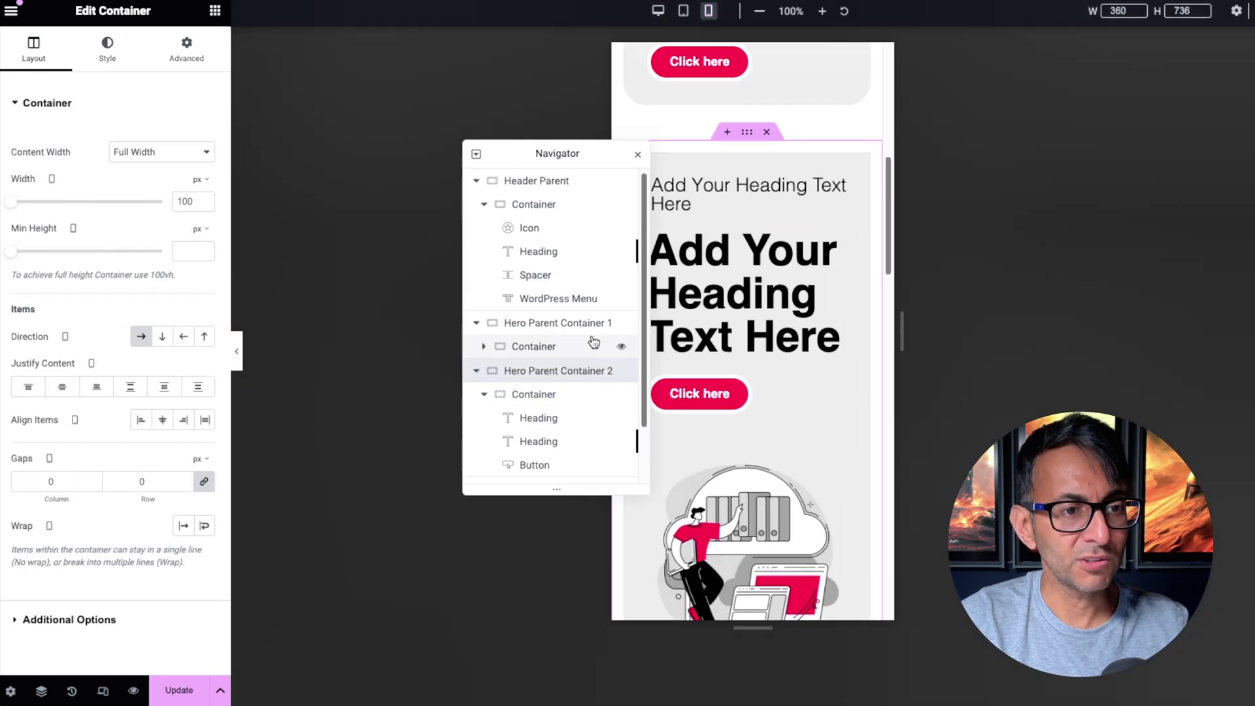
pyautogui.click(204, 335)
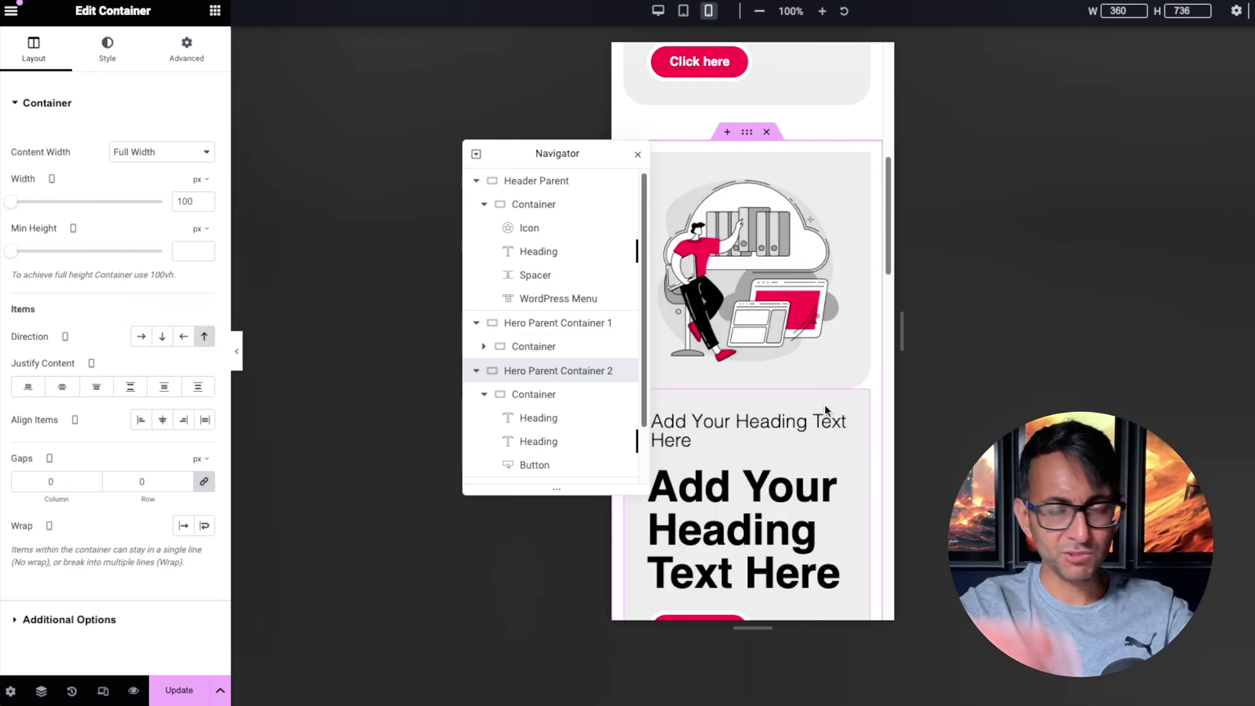
pyautogui.click(658, 11)
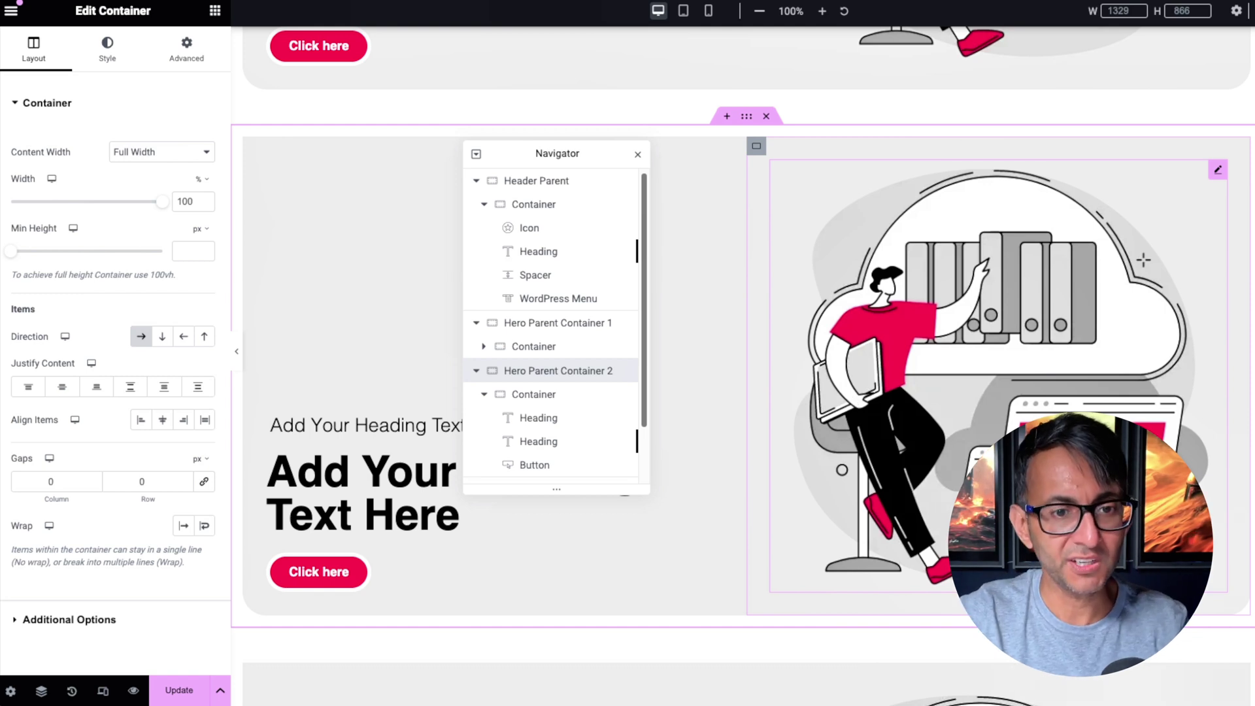
# Collapse Hero Parent Containers 1 and 2 in the Navigator and expand Hero Parent Container 3 down to its inner container's widgets
pyautogui.click(1032, 404)
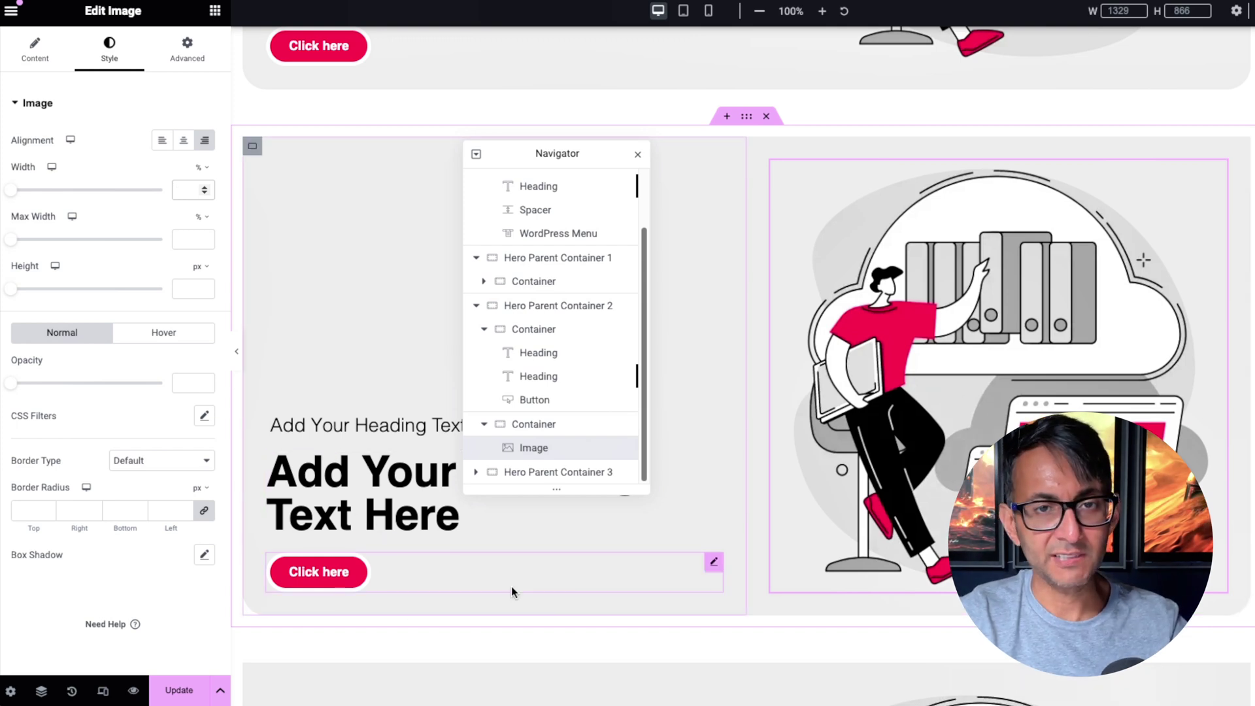
pyautogui.click(476, 258)
pyautogui.click(479, 308)
pyautogui.click(549, 371)
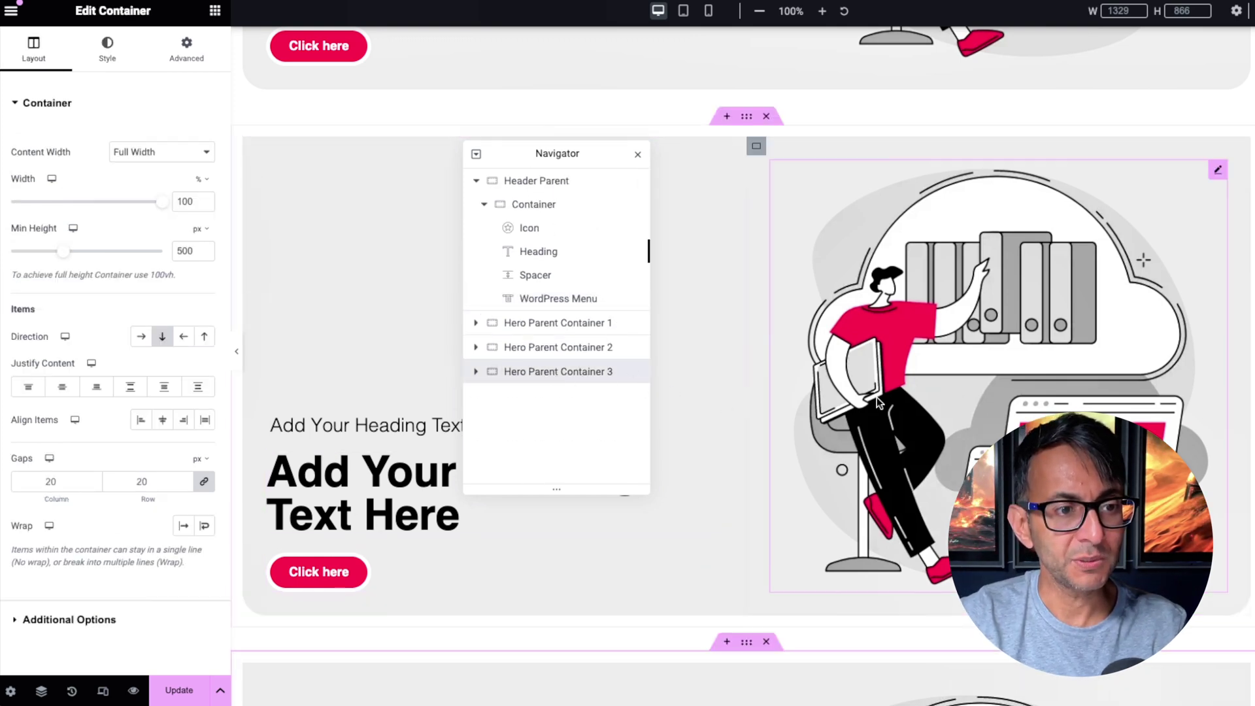
pyautogui.scroll(-5, 882, 394)
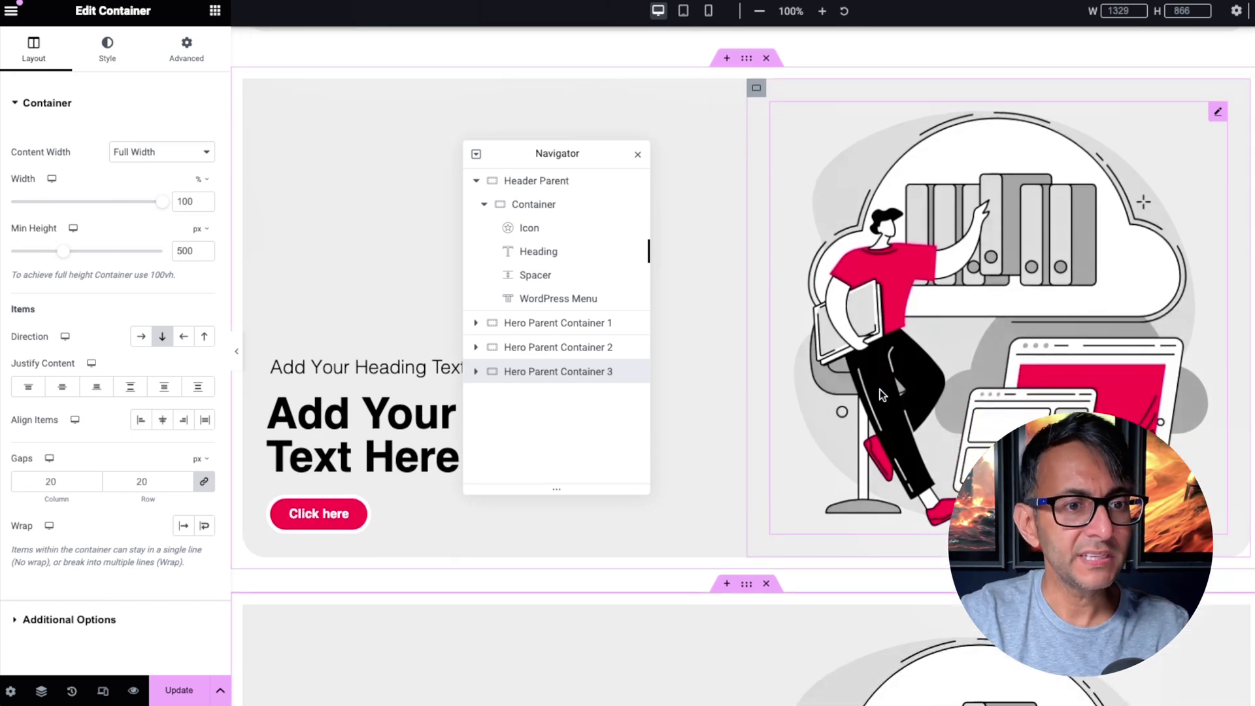
pyautogui.scroll(-3, 888, 395)
pyautogui.moveTo(549, 153); pyautogui.dragTo(540, 67)
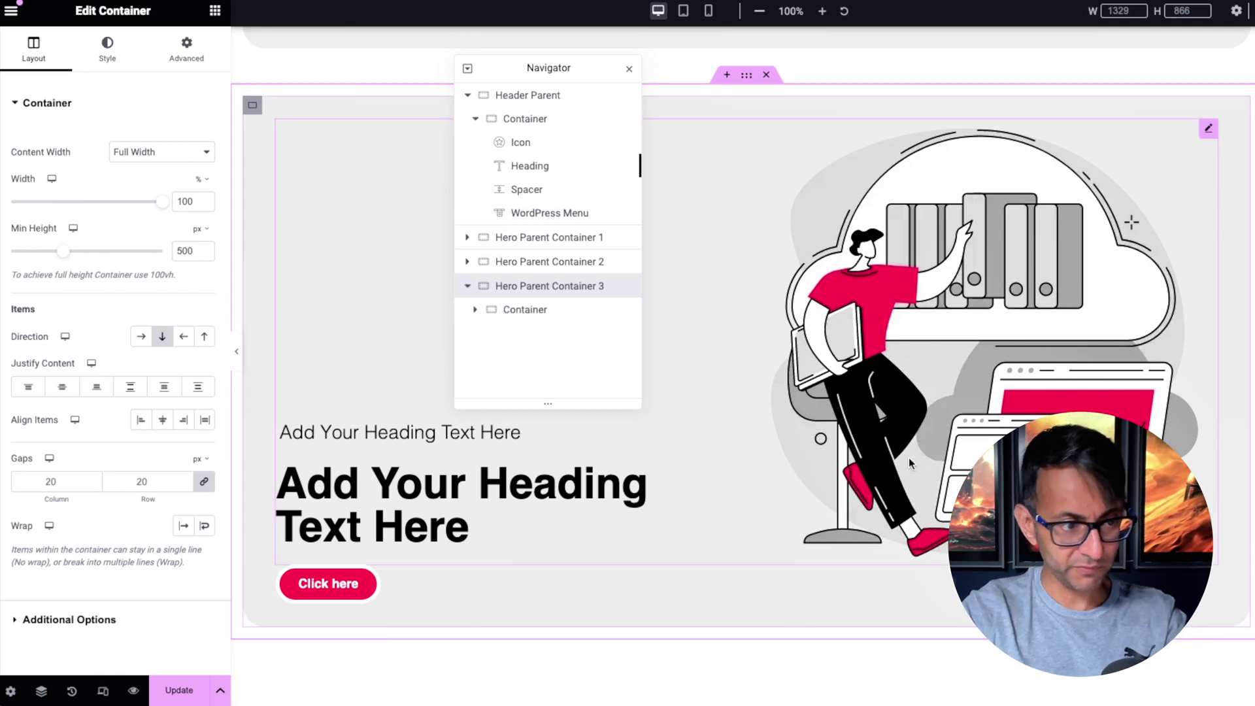
pyautogui.click(475, 310)
pyautogui.scroll(-1, 539, 330)
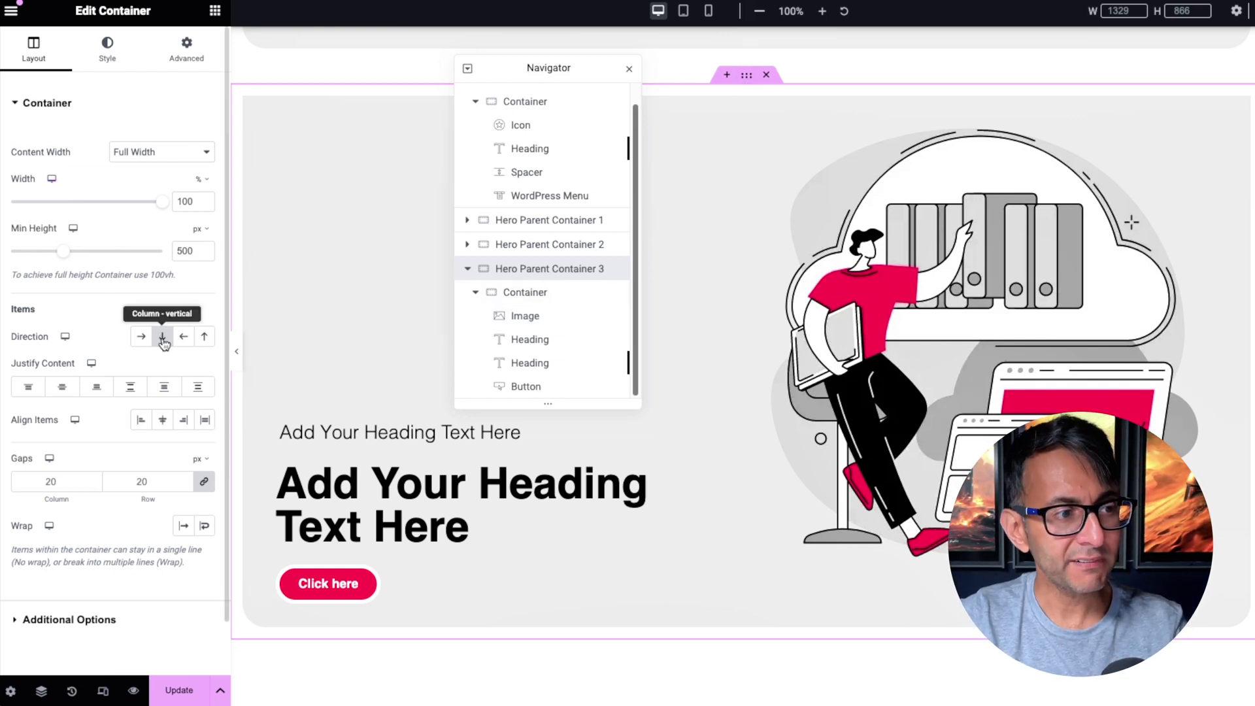
# Try a padding of 0 px on all sides of Hero Parent Container 3's inner container, and undo it
pyautogui.click(523, 292)
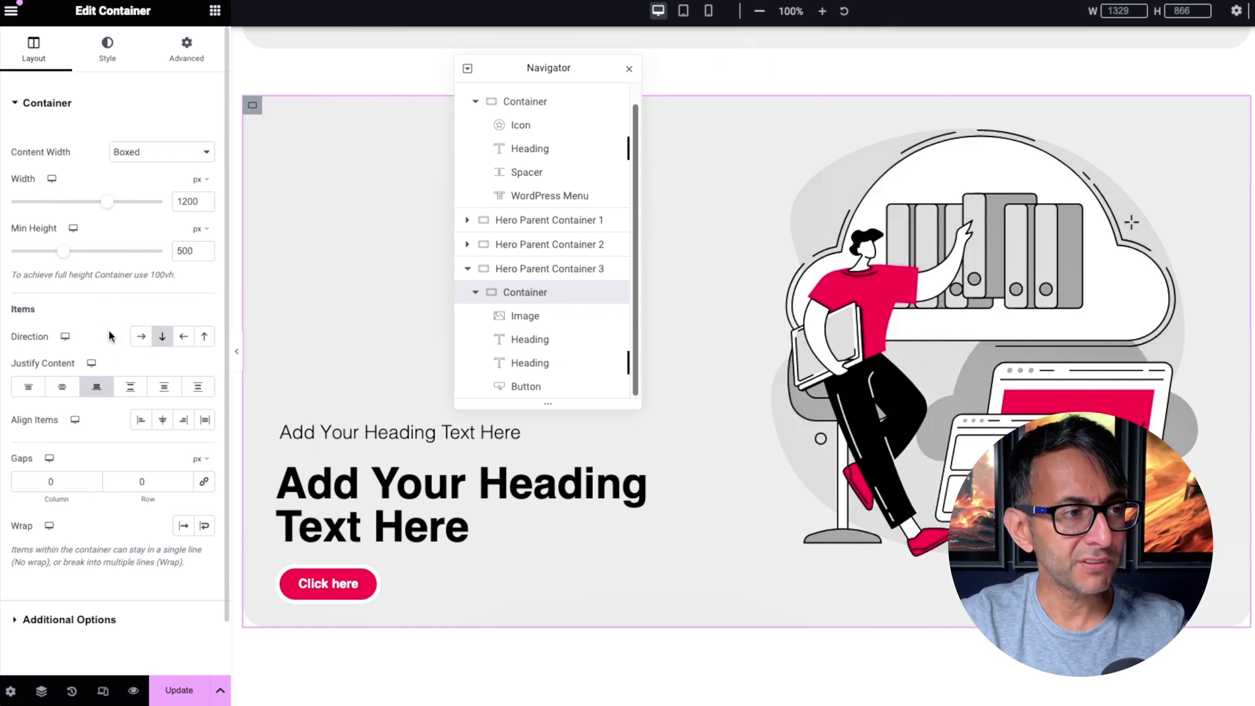
pyautogui.click(184, 51)
pyautogui.doubleClick(164, 218)
pyautogui.write('0')
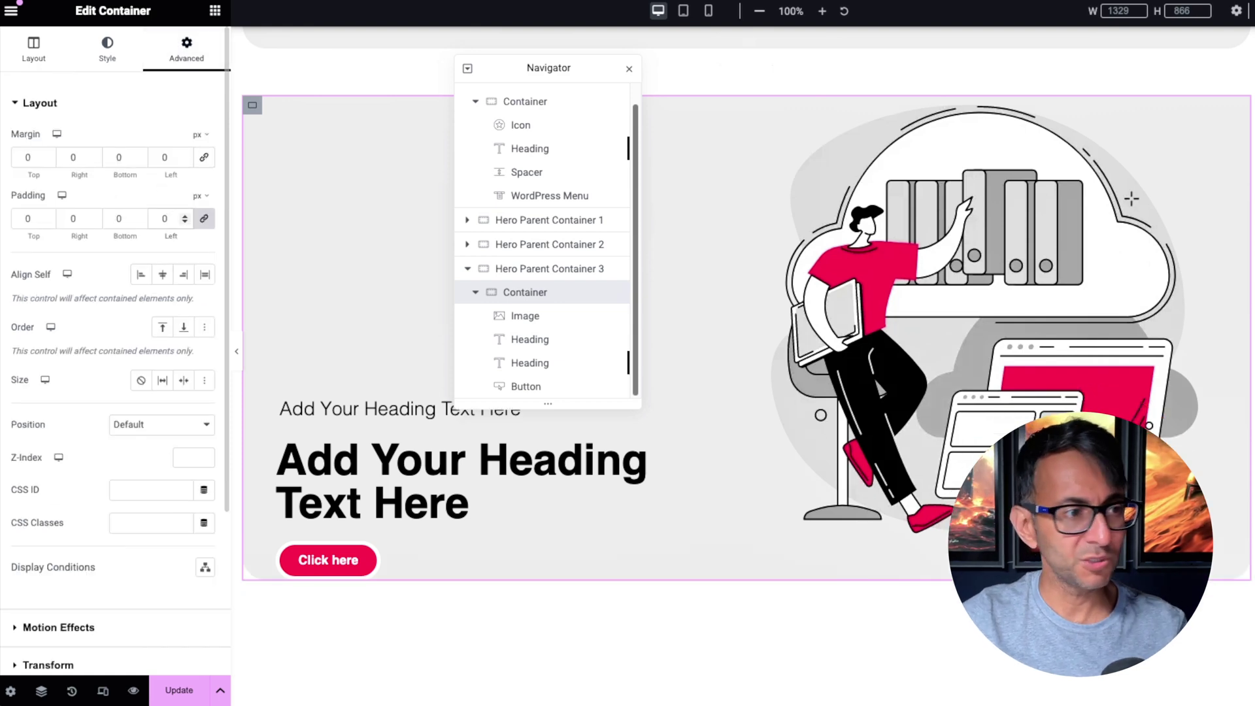
pyautogui.hotkey('ctrl', 'z')
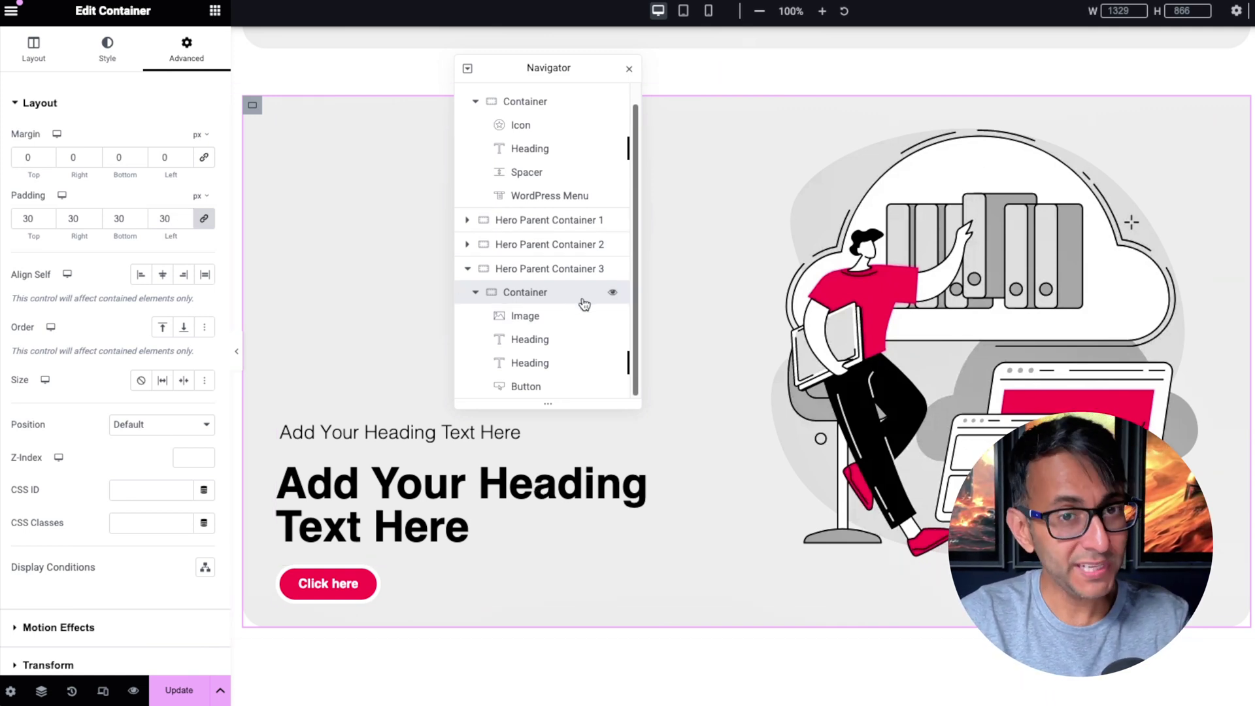
# Try centre and left alignment for the third hero's image widget, and set it back to right
pyautogui.click(560, 317)
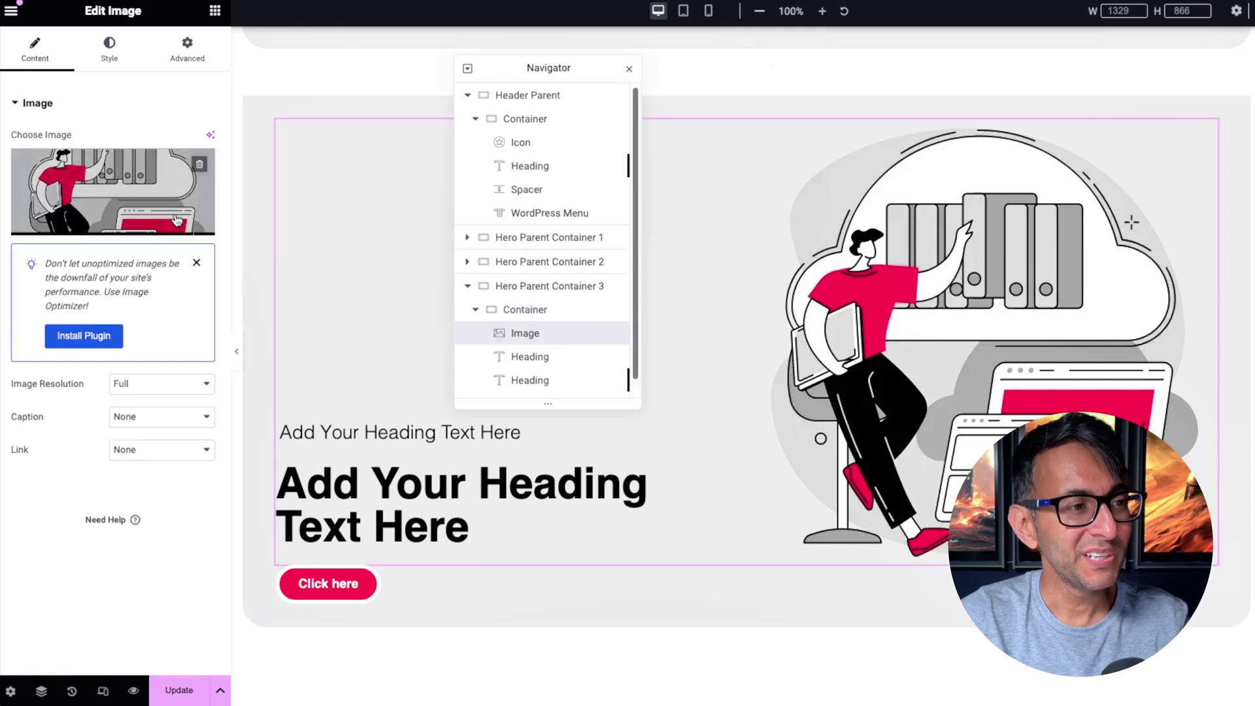
pyautogui.click(108, 47)
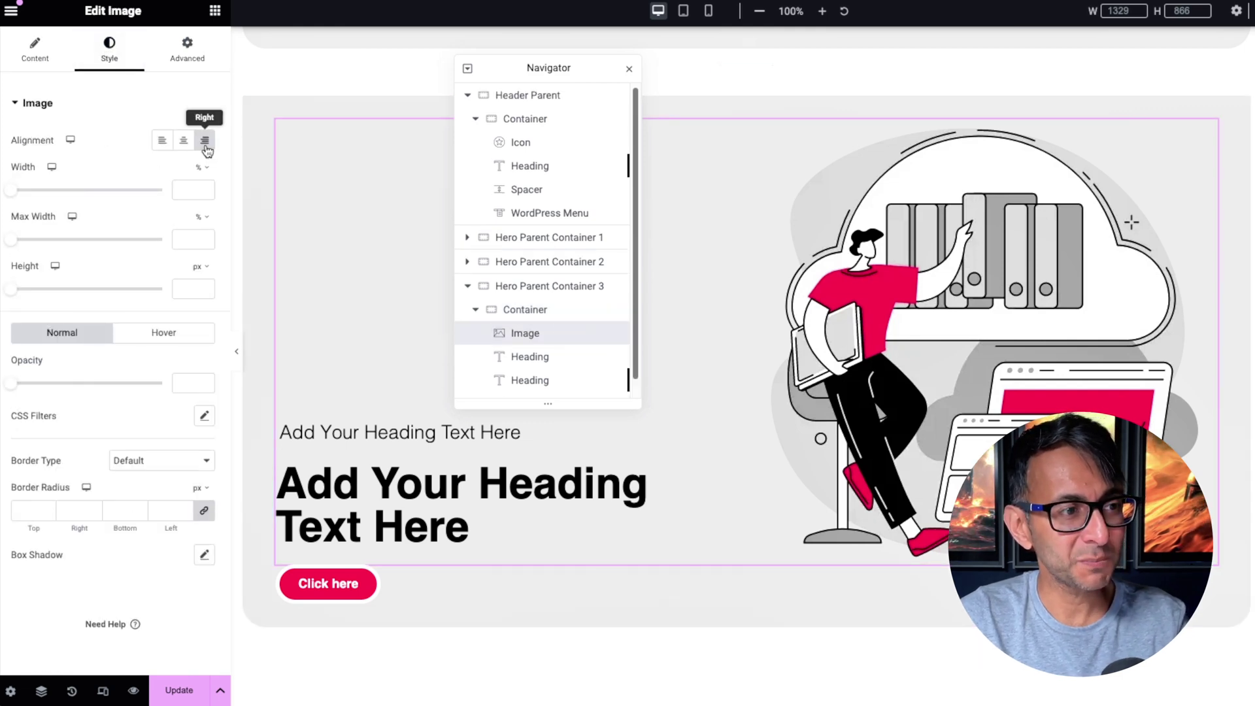
pyautogui.click(184, 140)
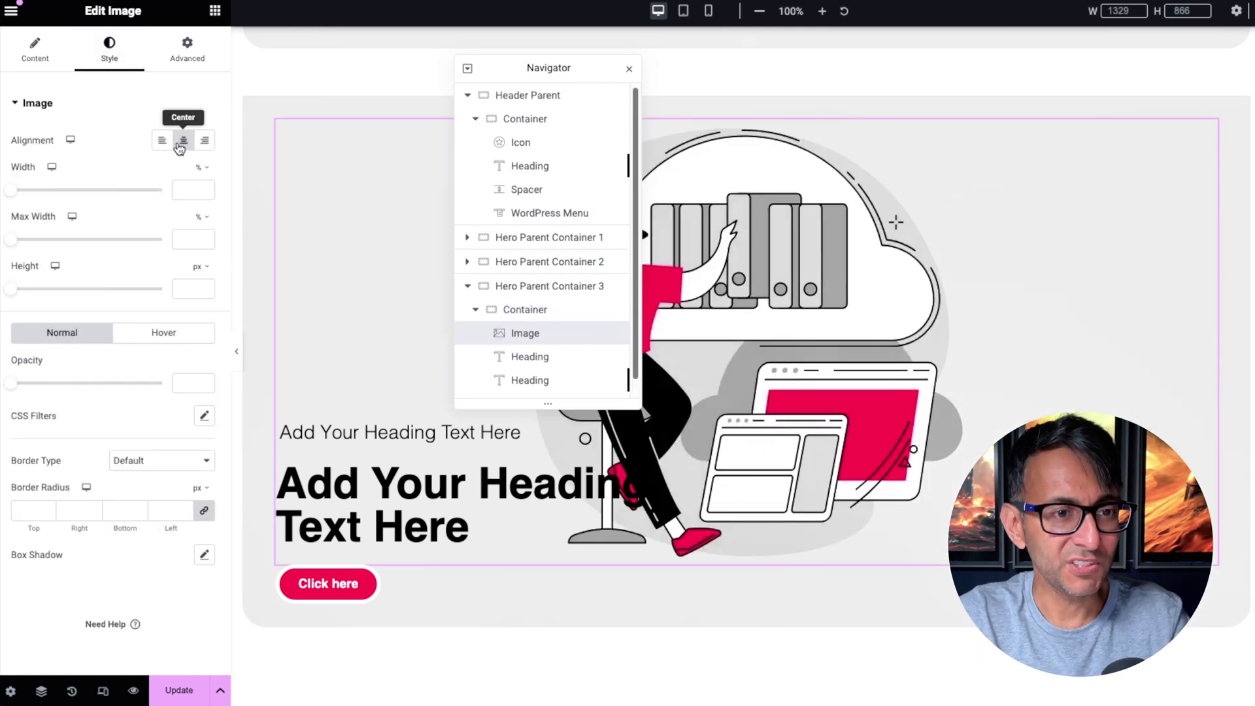
pyautogui.click(168, 142)
pyautogui.moveTo(577, 70); pyautogui.dragTo(965, 109)
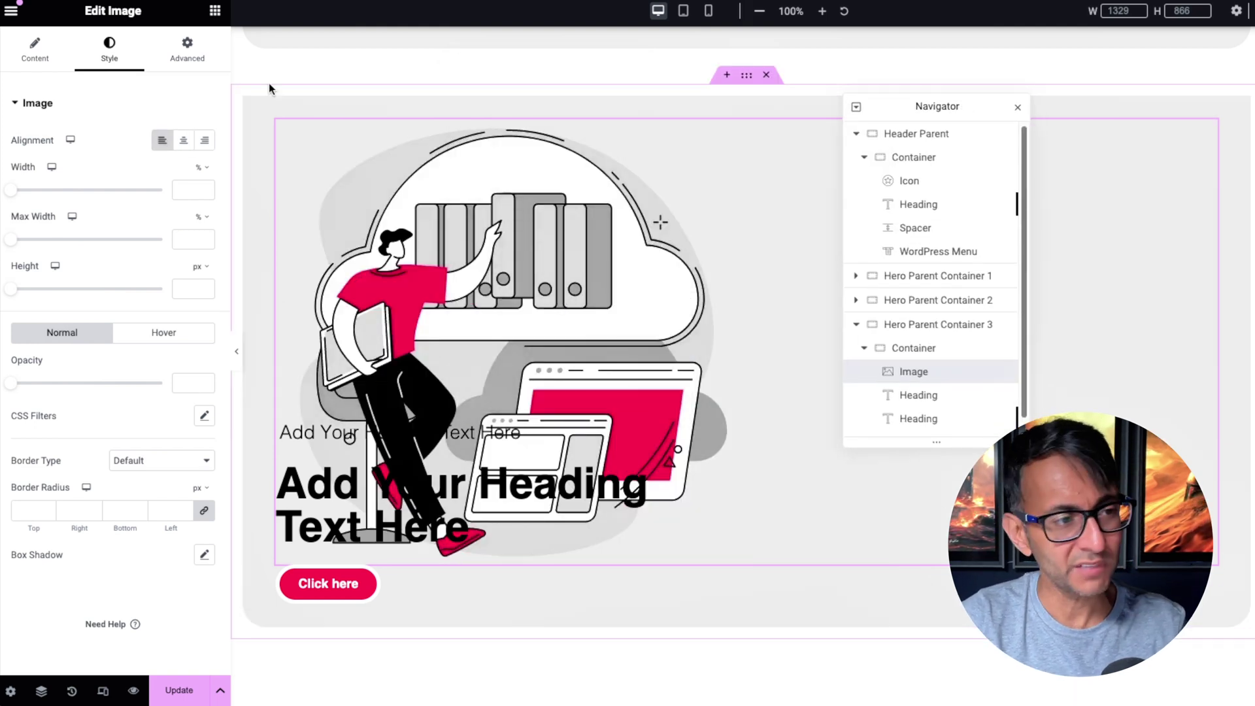
pyautogui.click(203, 141)
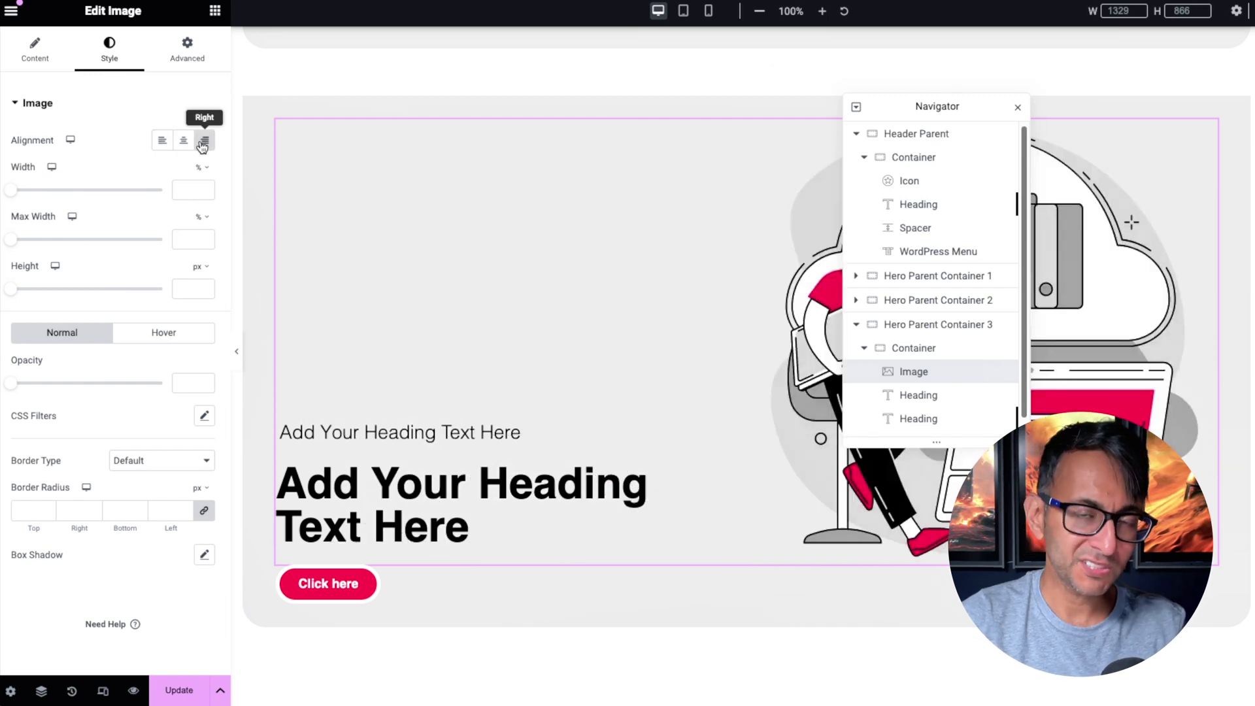
# Preview the third hero's inner container as Boxed and as Full Width with the editing panel hidden, and set the content width back to Boxed
pyautogui.click(235, 351)
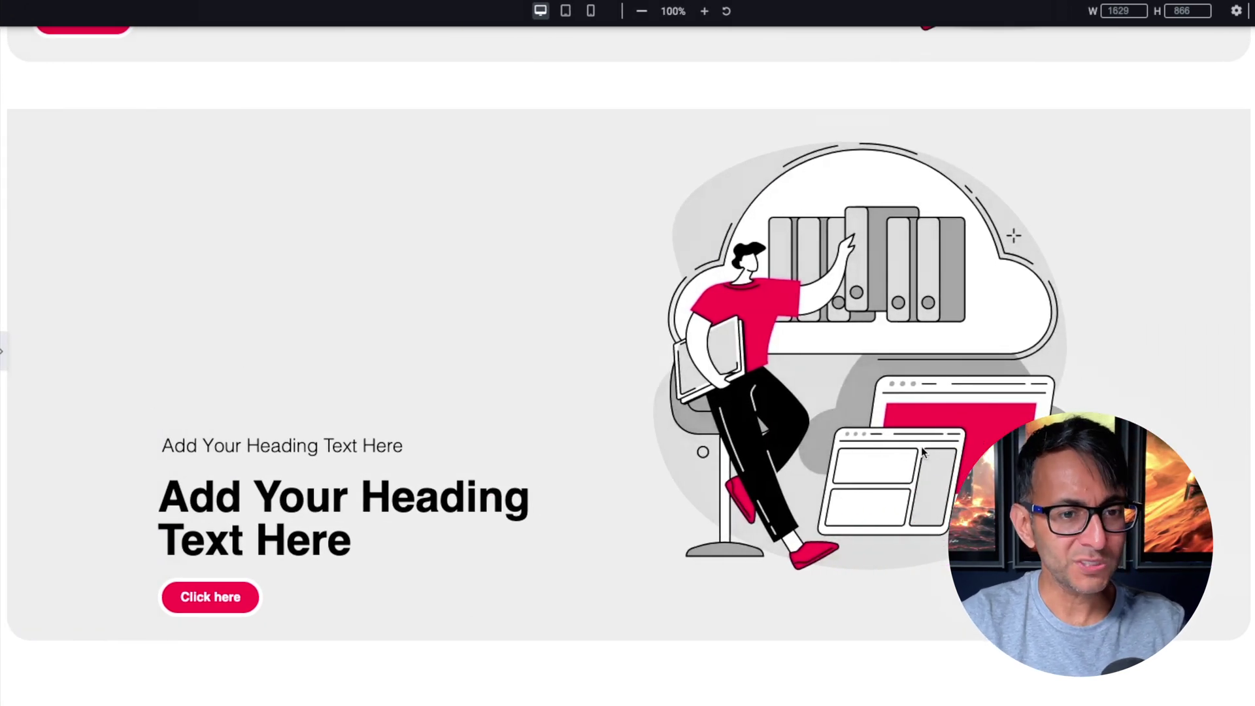
pyautogui.click(3, 353)
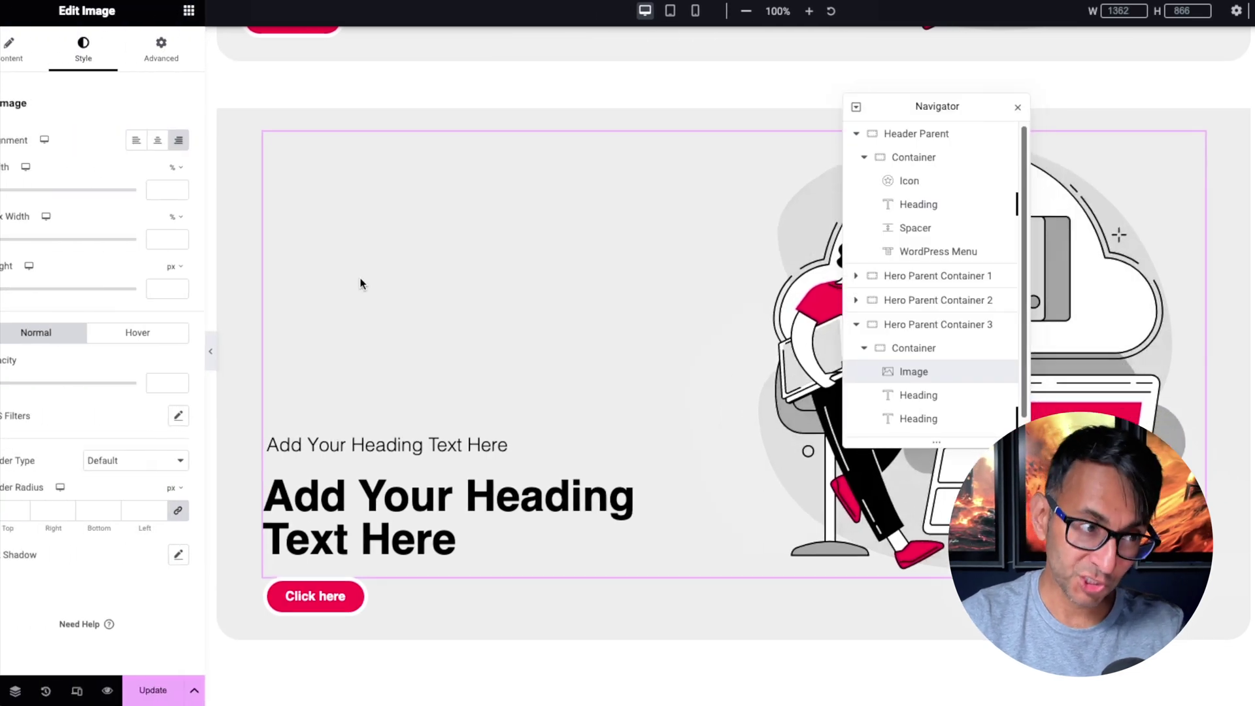
pyautogui.click(930, 355)
pyautogui.click(33, 49)
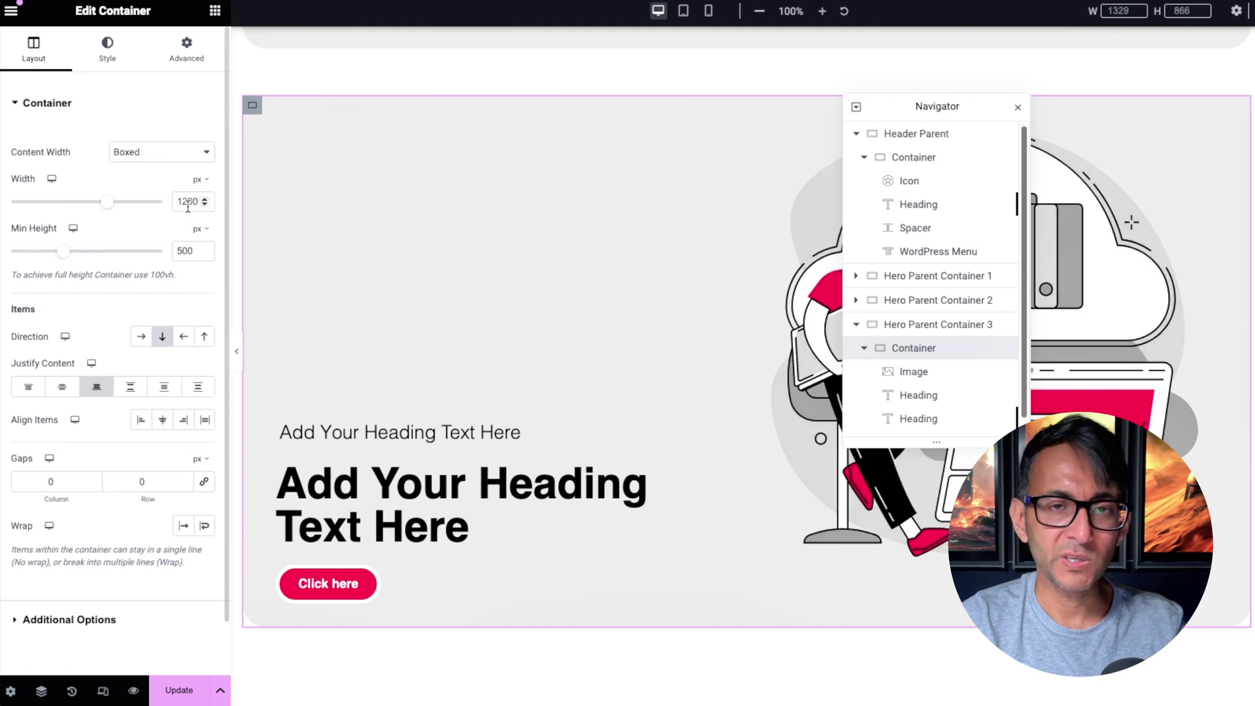
pyautogui.click(163, 154)
pyautogui.press('Escape')
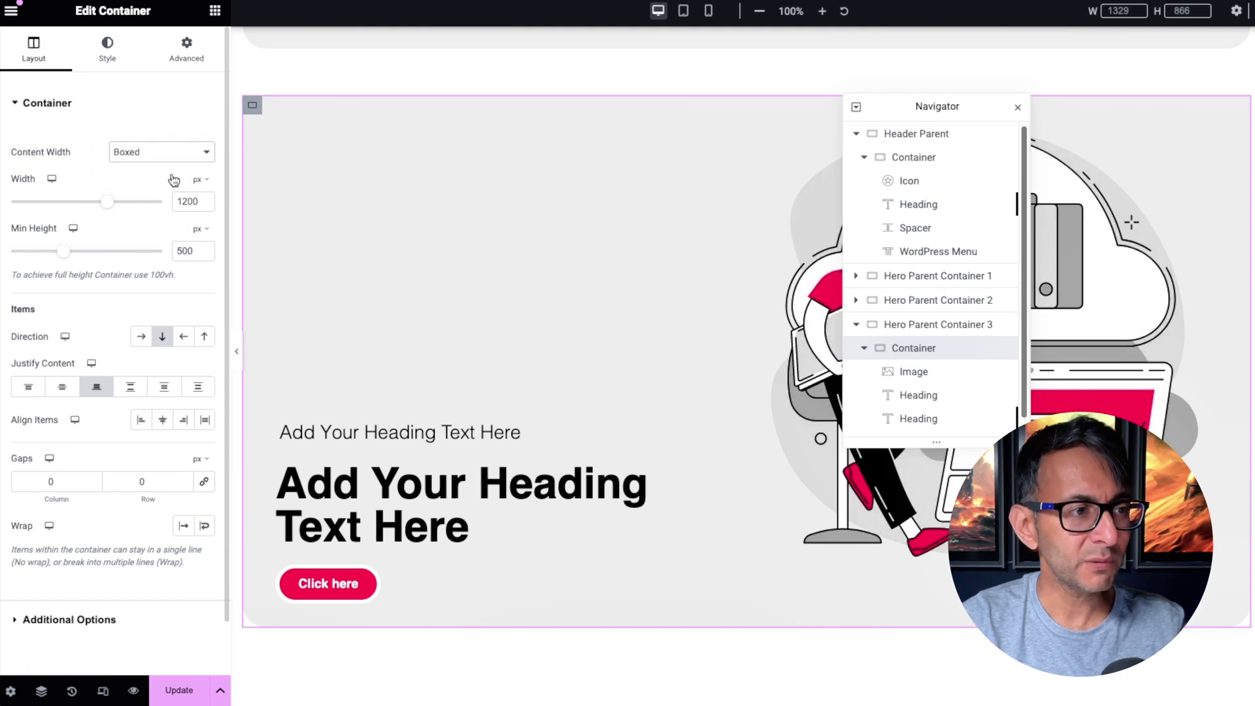
pyautogui.click(236, 353)
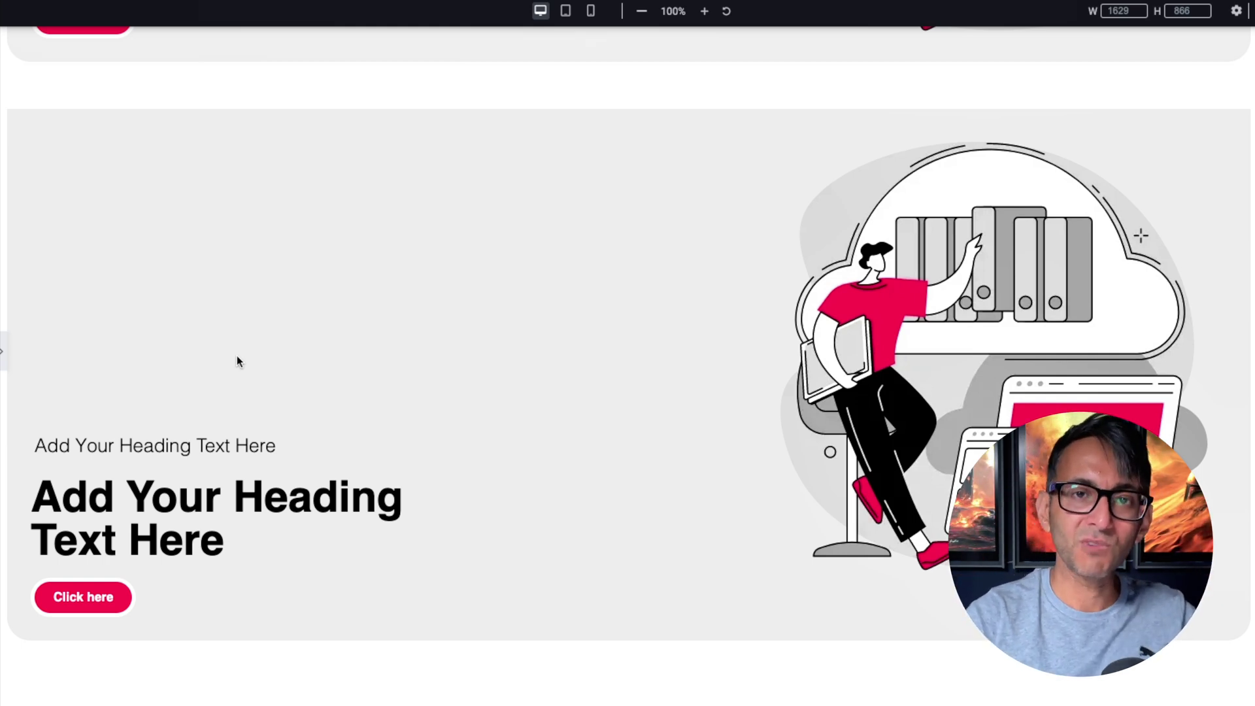
pyautogui.click(7, 349)
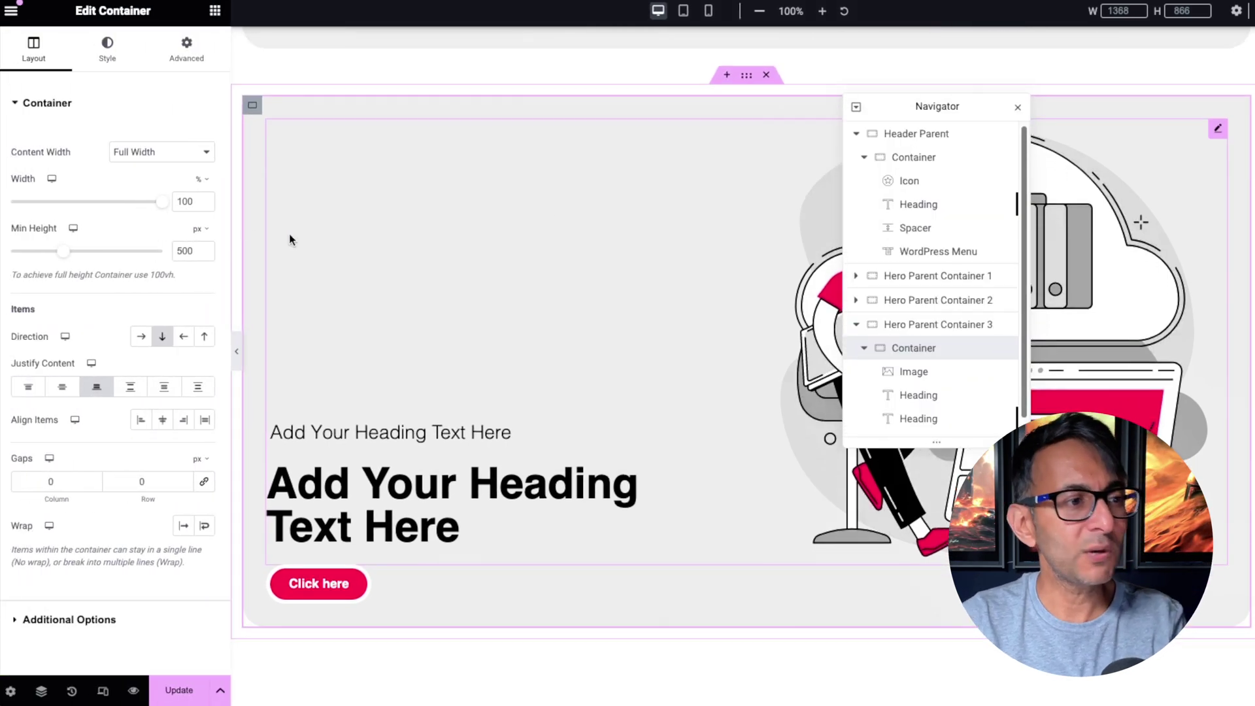
pyautogui.click(158, 151)
pyautogui.click(158, 137)
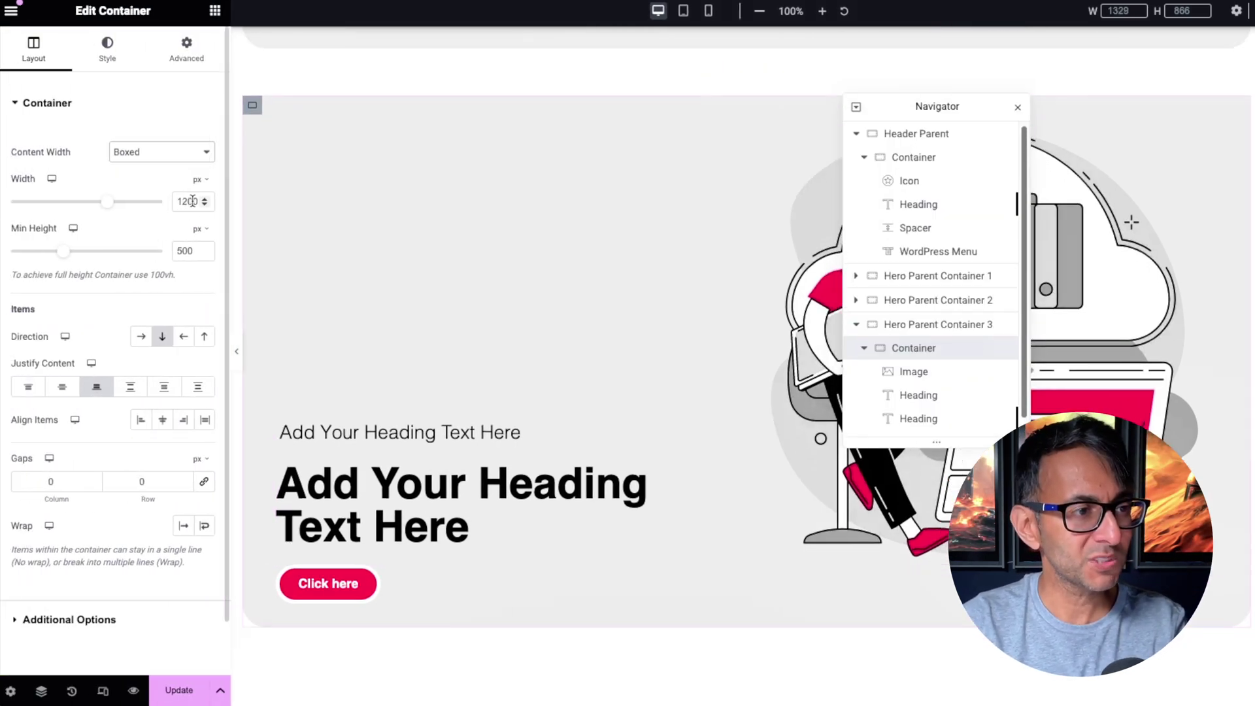
# Hide the editing panel, compare the content alignment of the heroes with the header on desktop, and restore the panel
pyautogui.click(237, 351)
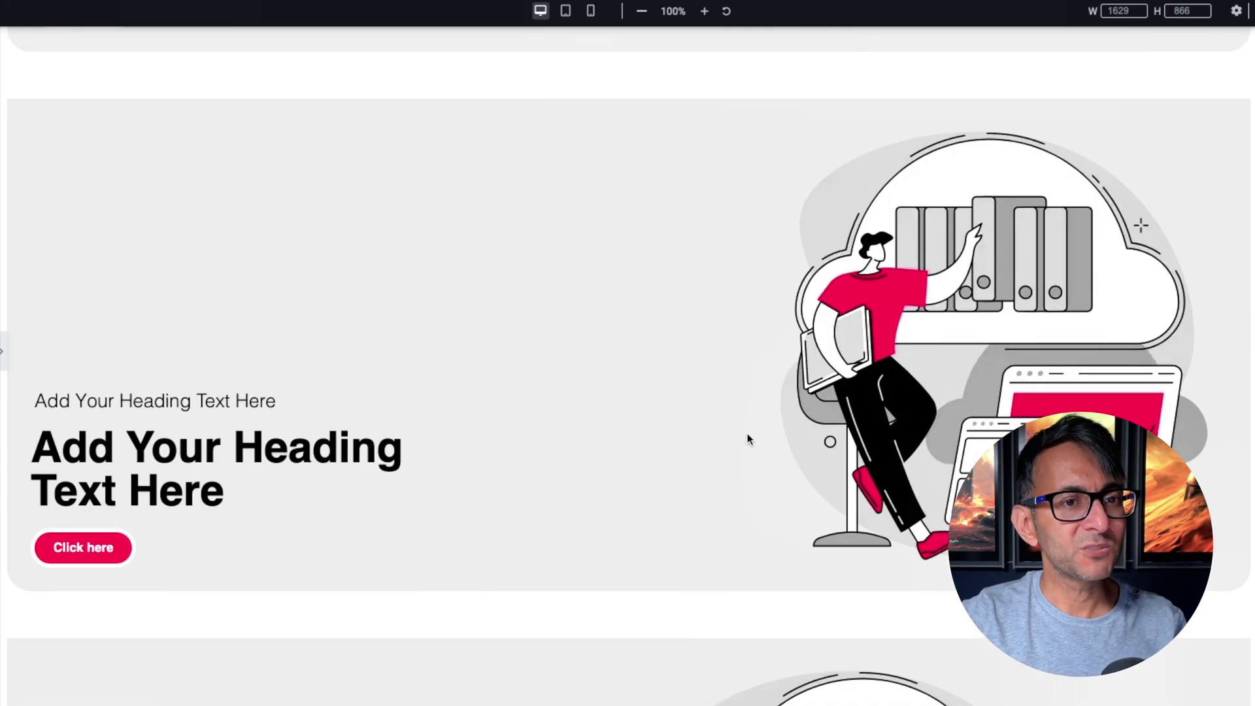
pyautogui.scroll(1, 798, 387)
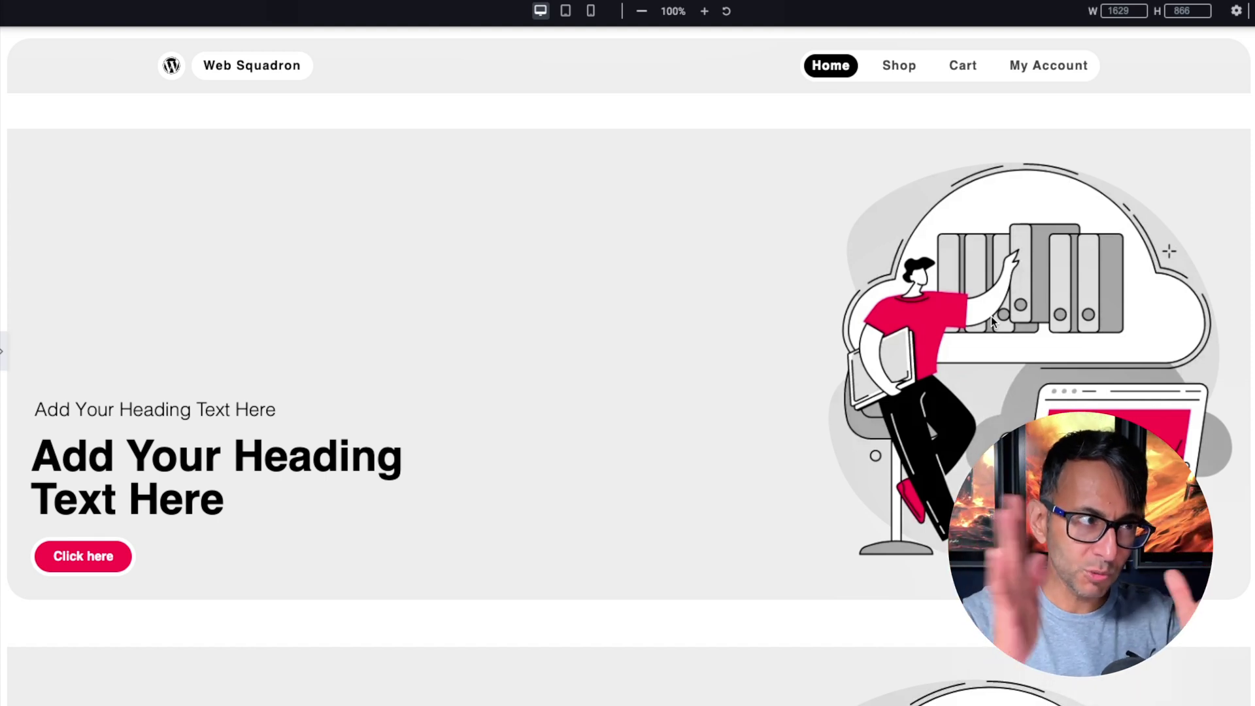
pyautogui.click(2, 355)
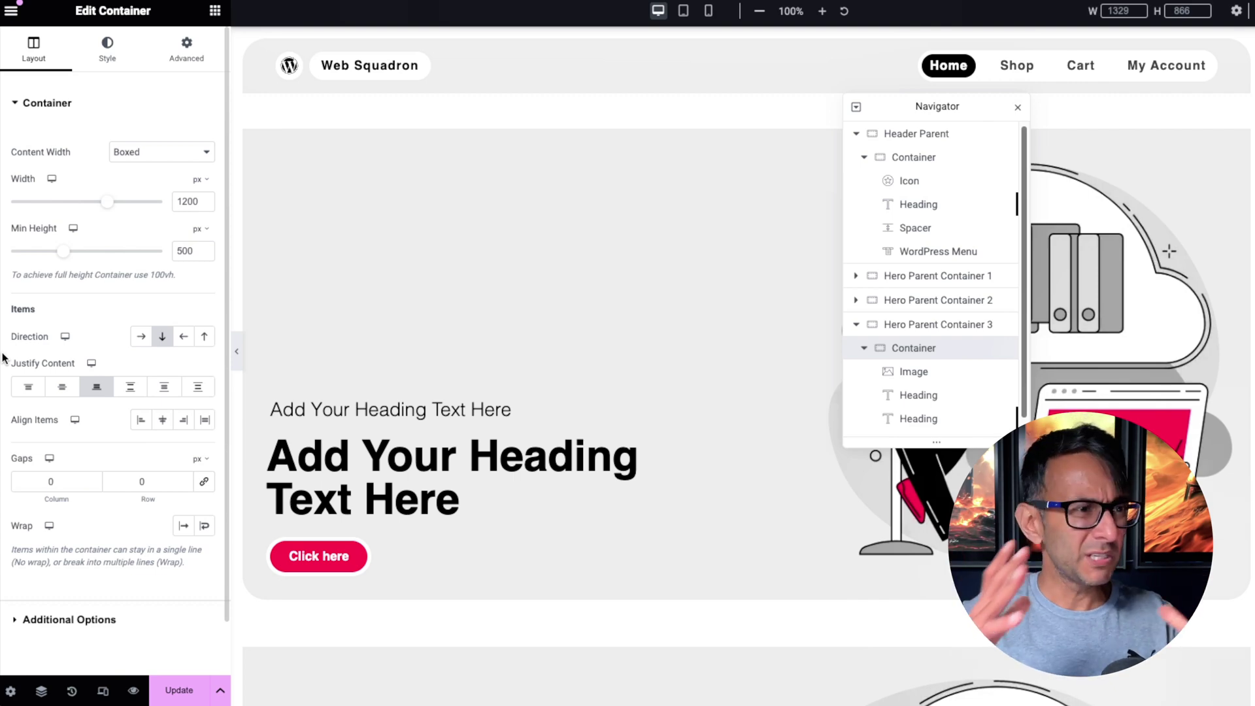
pyautogui.scroll(-1, 457, 436)
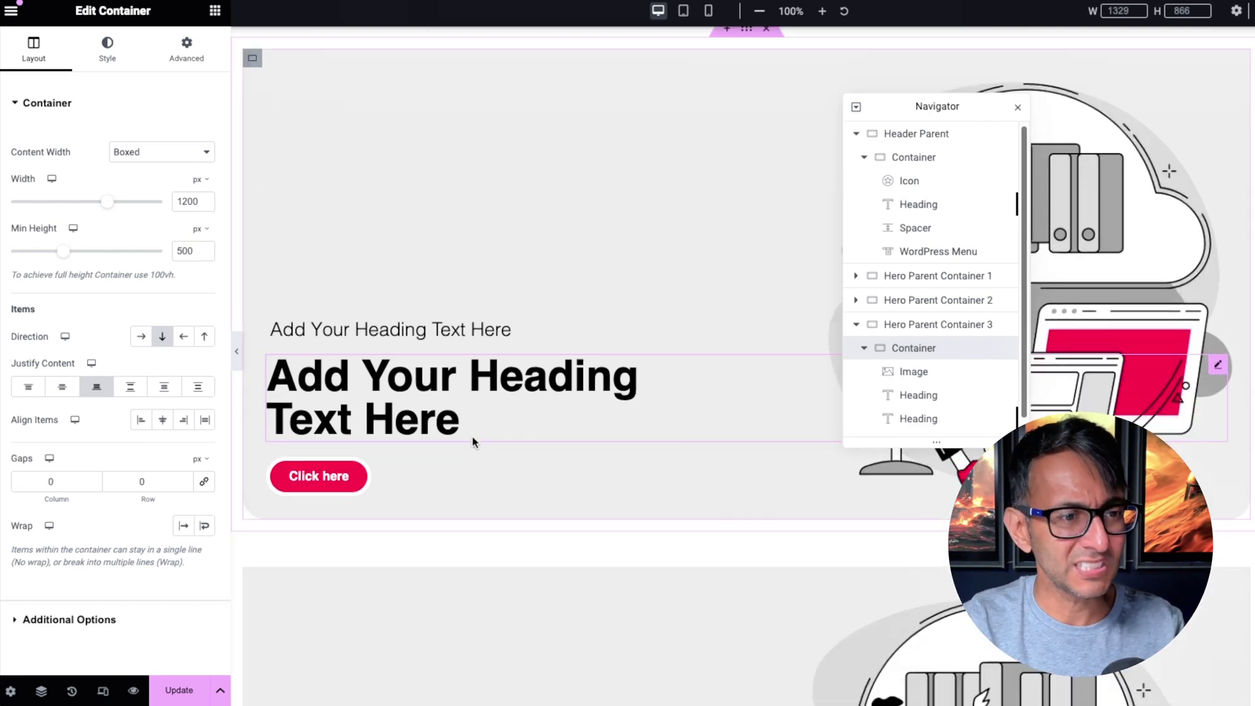
# Examine the image and first heading widgets inside Hero Parent Container 3's inner container
pyautogui.click(928, 373)
pyautogui.scroll(4, 682, 278)
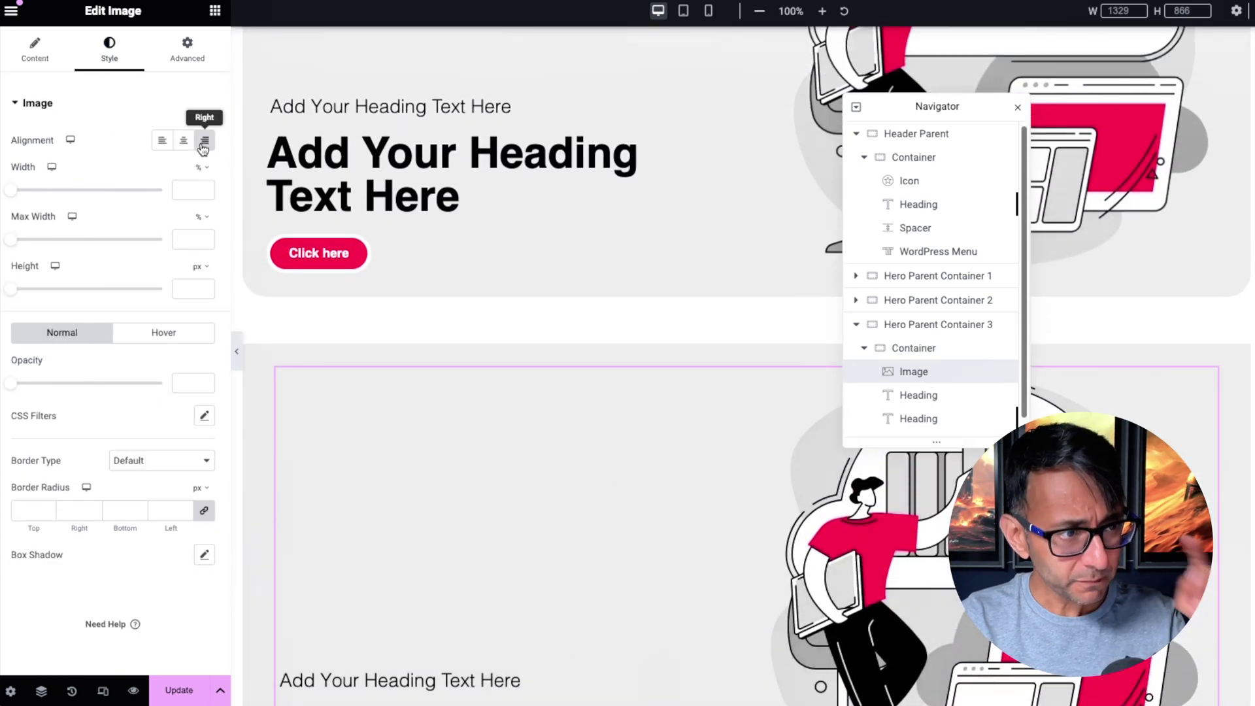
pyautogui.scroll(-4, 610, 238)
pyautogui.click(916, 394)
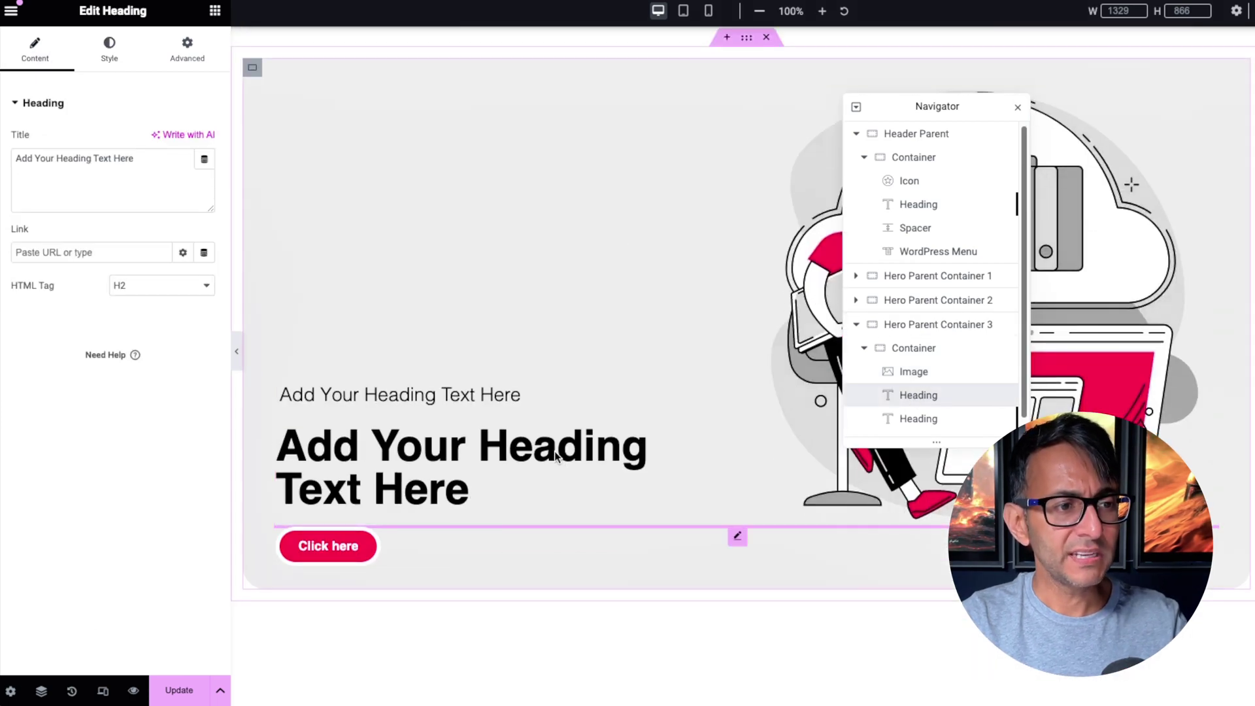
# Examine the second heading and the button widgets inside Hero Parent Container 3's inner container
pyautogui.scroll(-1, 947, 376)
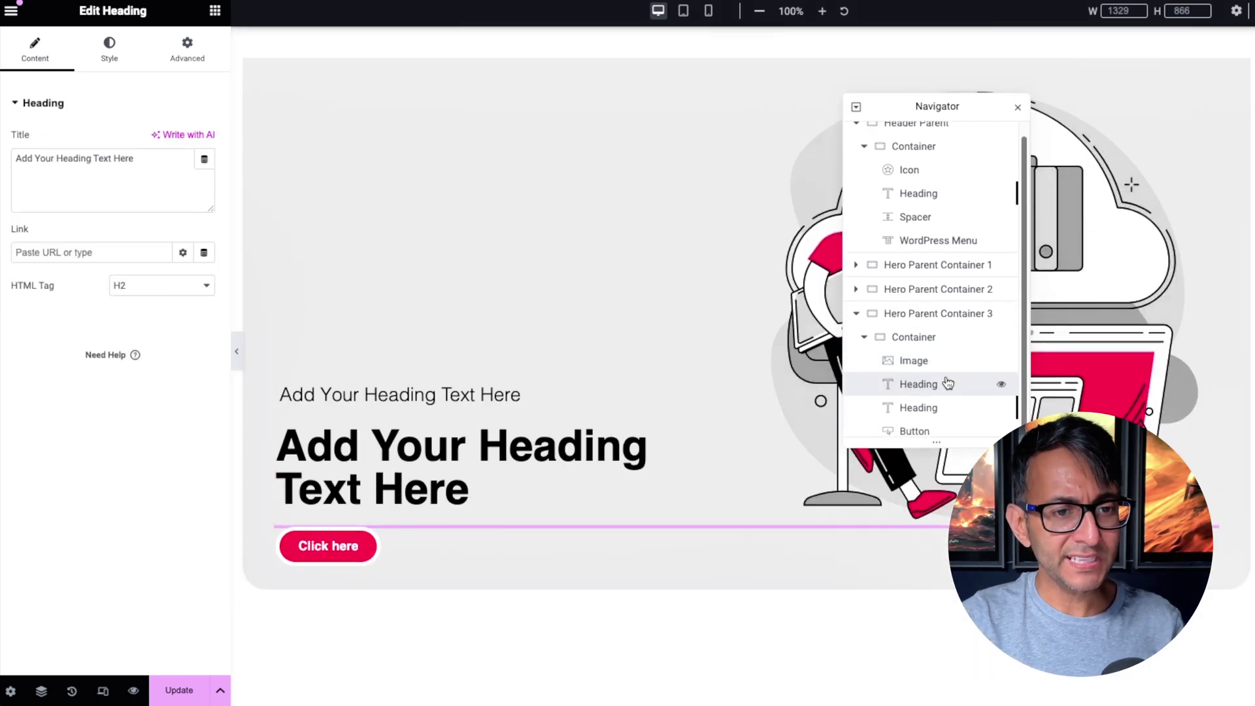
pyautogui.click(948, 400)
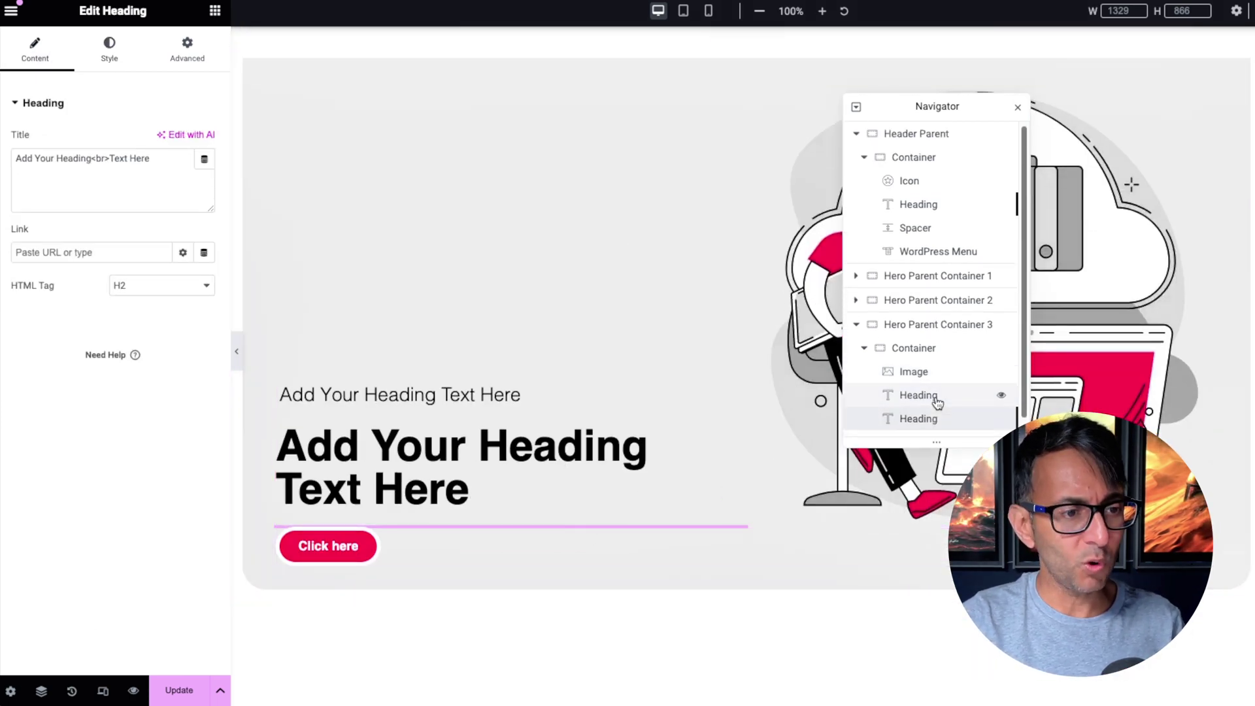
pyautogui.scroll(-1, 935, 425)
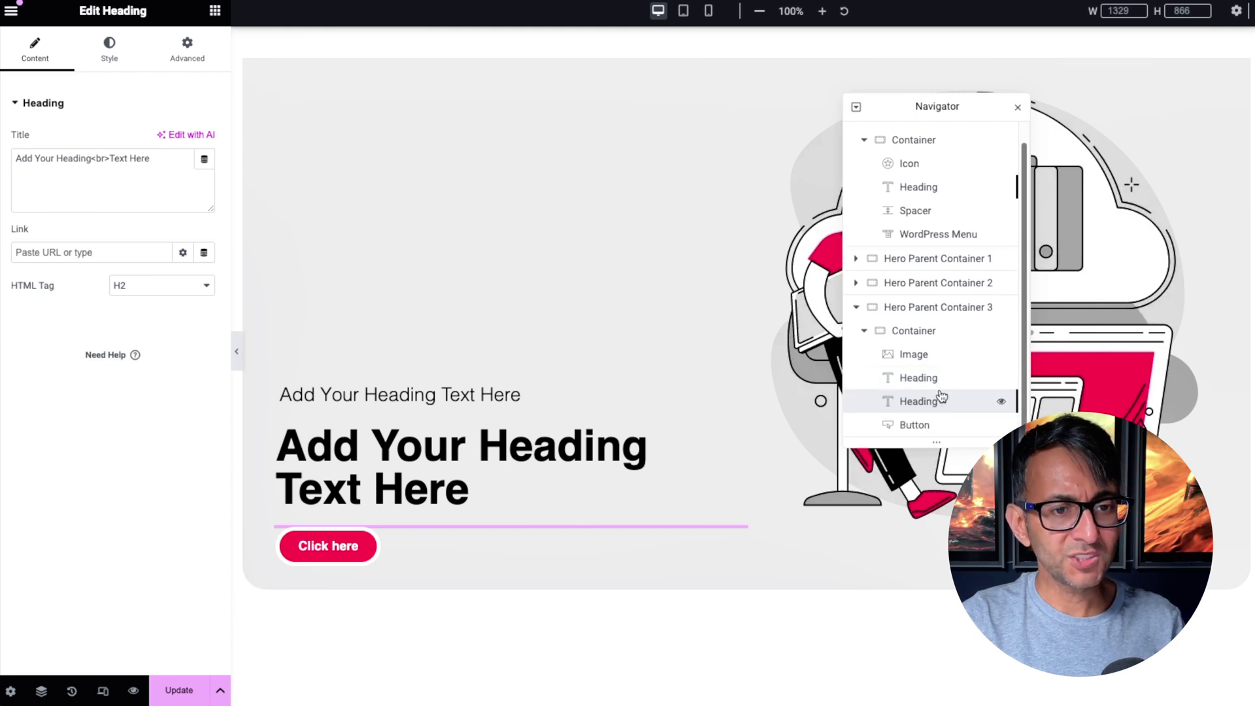
pyautogui.click(921, 428)
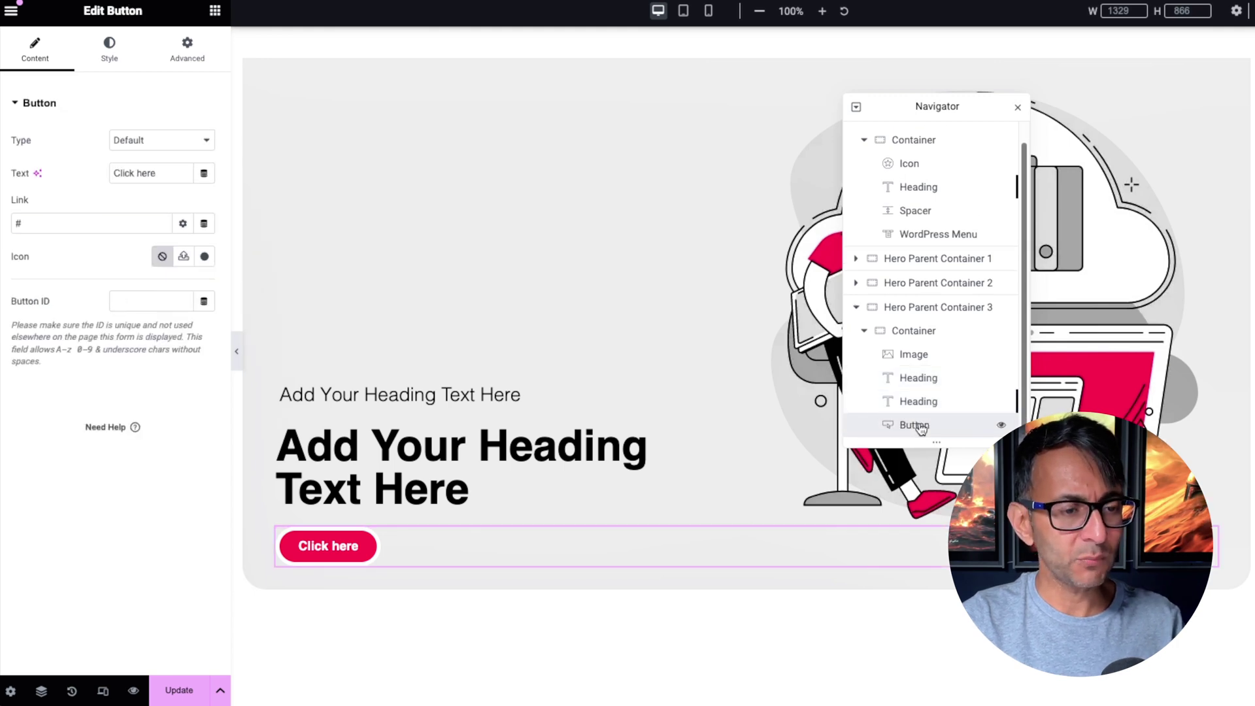
# Try a top margin of 0 px on the third hero's first heading, and move the Navigator off the illustration
pyautogui.click(926, 376)
pyautogui.click(187, 51)
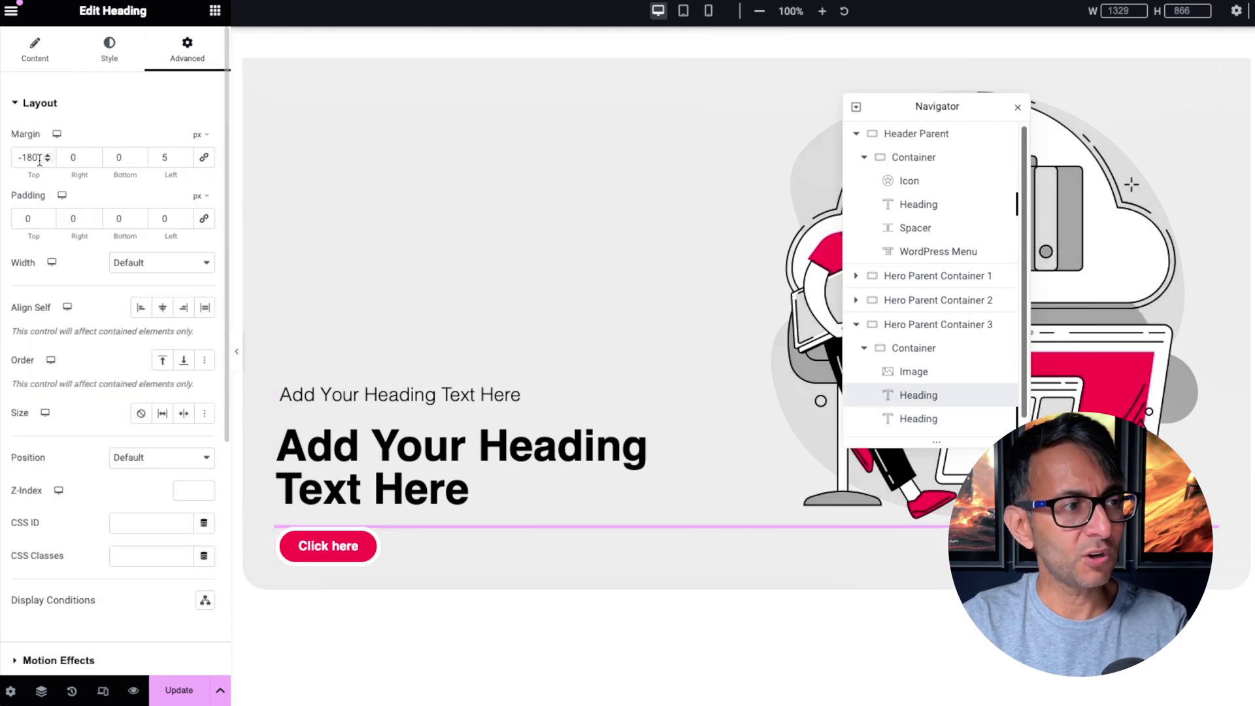
pyautogui.moveTo(37, 158); pyautogui.dragTo(2, 156)
pyautogui.write('0')
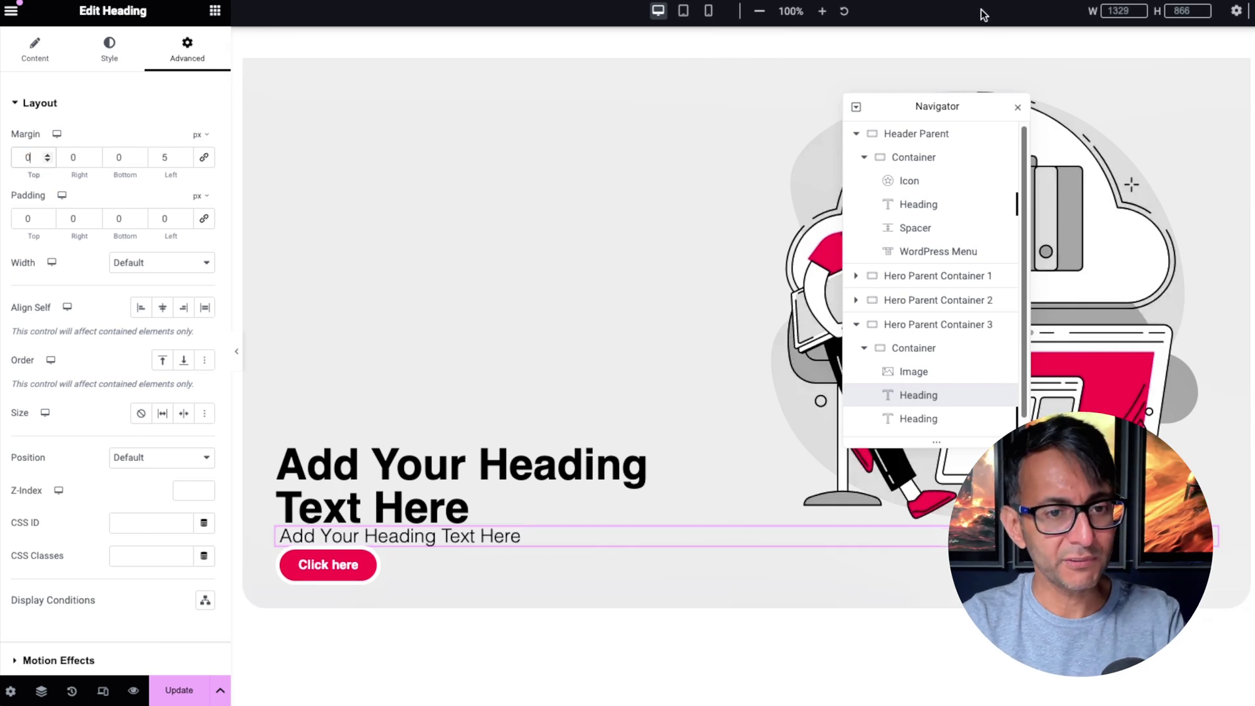
pyautogui.moveTo(972, 99); pyautogui.dragTo(727, 2)
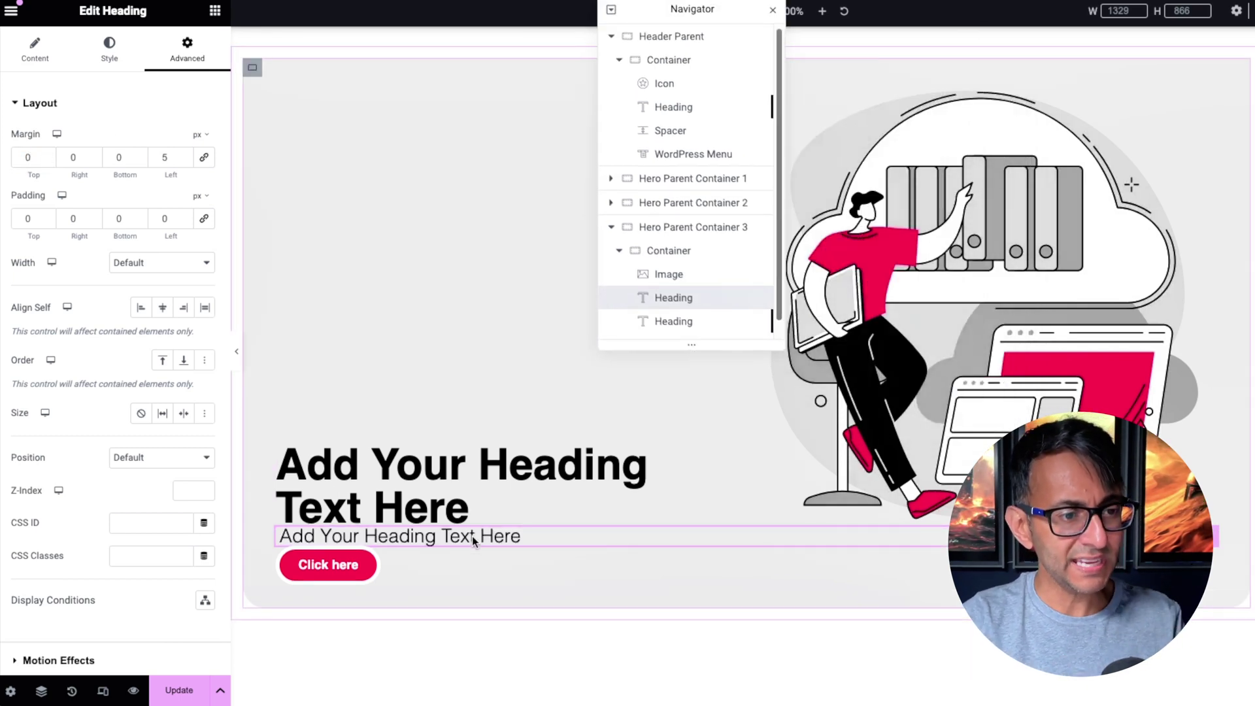
# Try a top margin of 0 px on the third hero's large heading, and restore it to -130 px
pyautogui.click(701, 320)
pyautogui.click(188, 49)
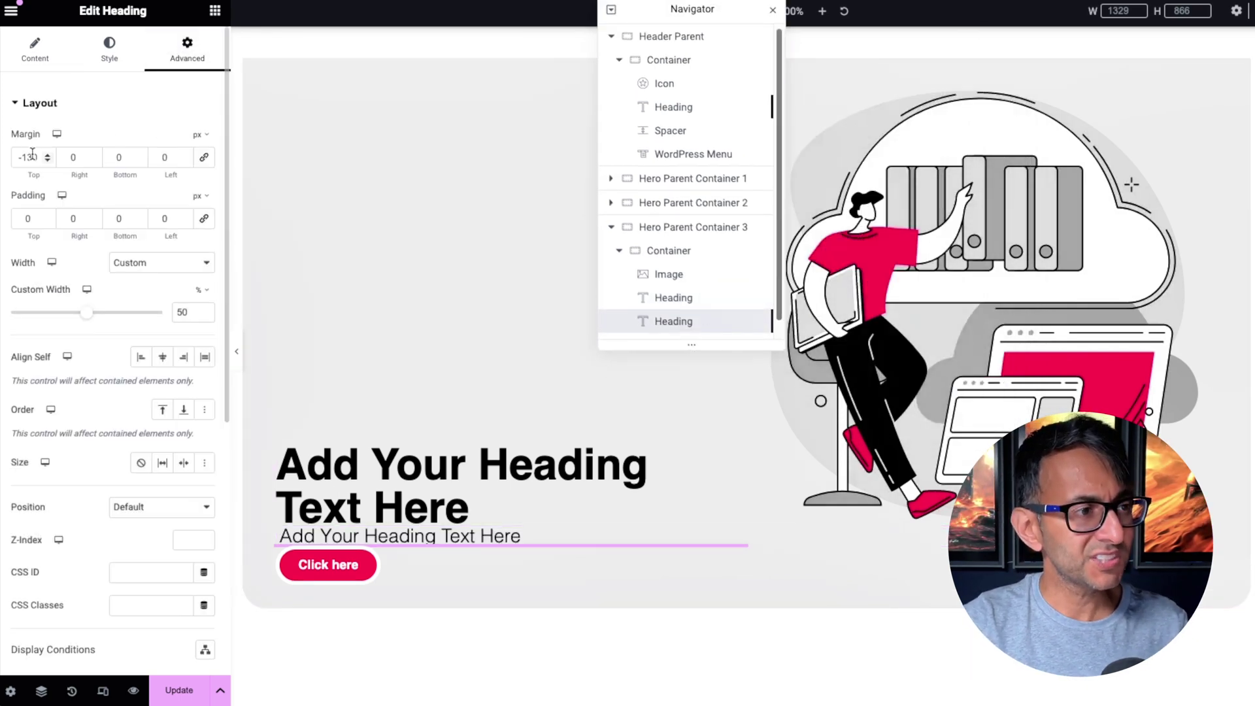
pyautogui.doubleClick(39, 155)
pyautogui.write('0')
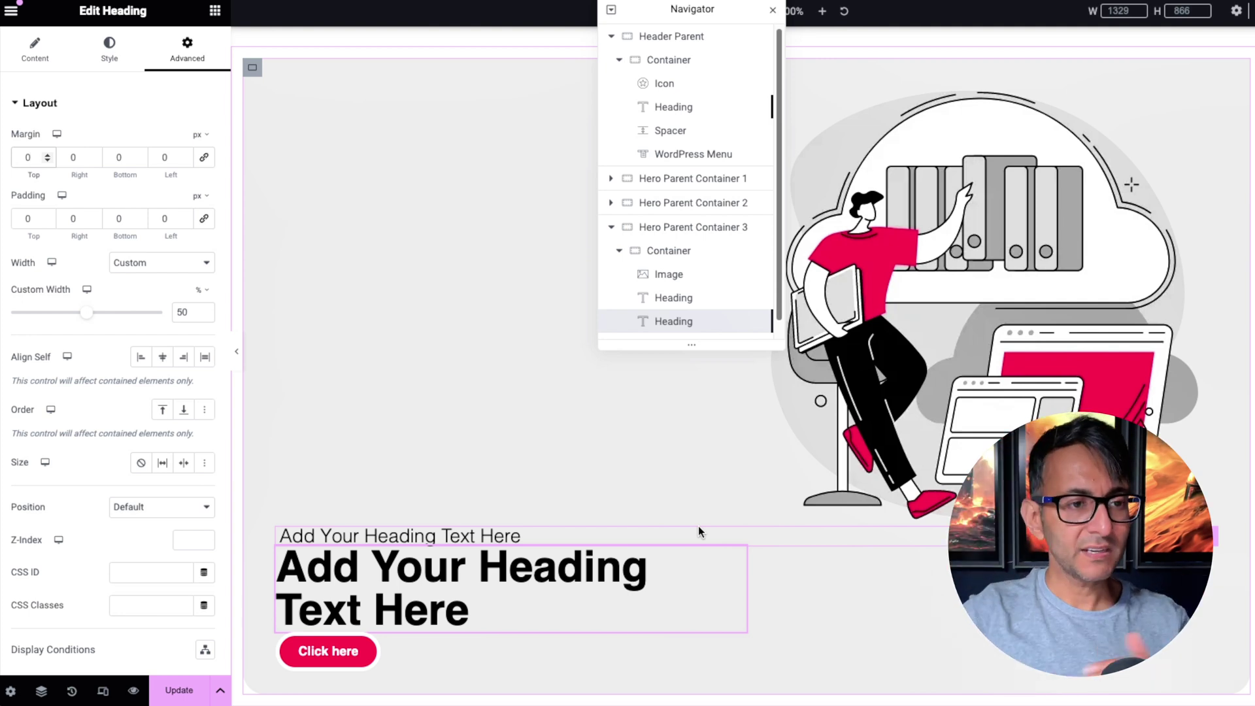
pyautogui.write('-130')
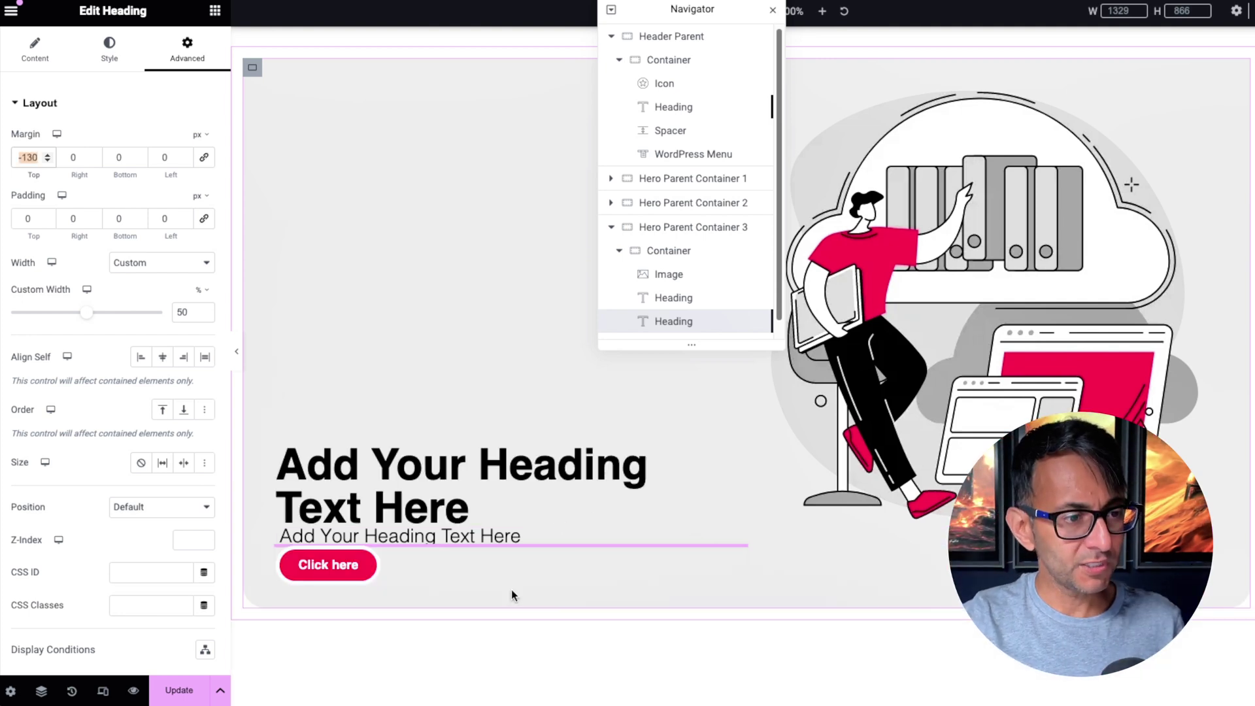
# Select the third hero's image widget, view the hero with the editing panel hidden, and restore the panel
pyautogui.click(427, 375)
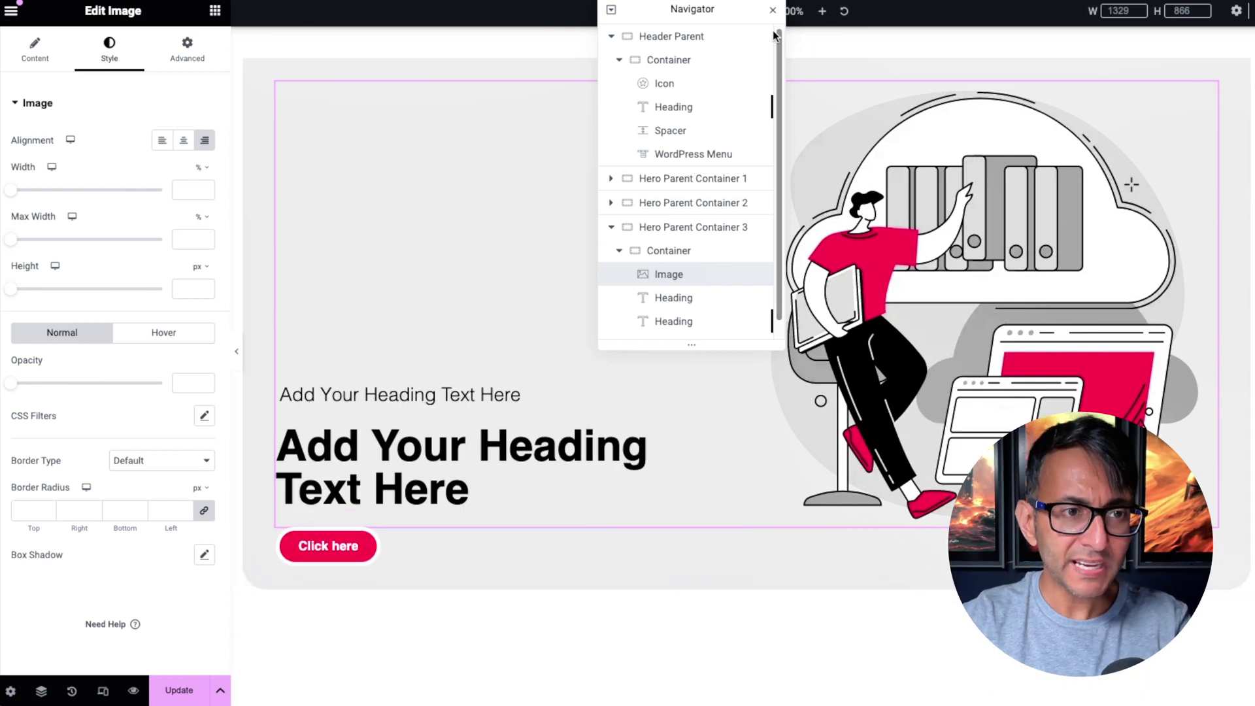
pyautogui.moveTo(742, 8); pyautogui.dragTo(606, 3)
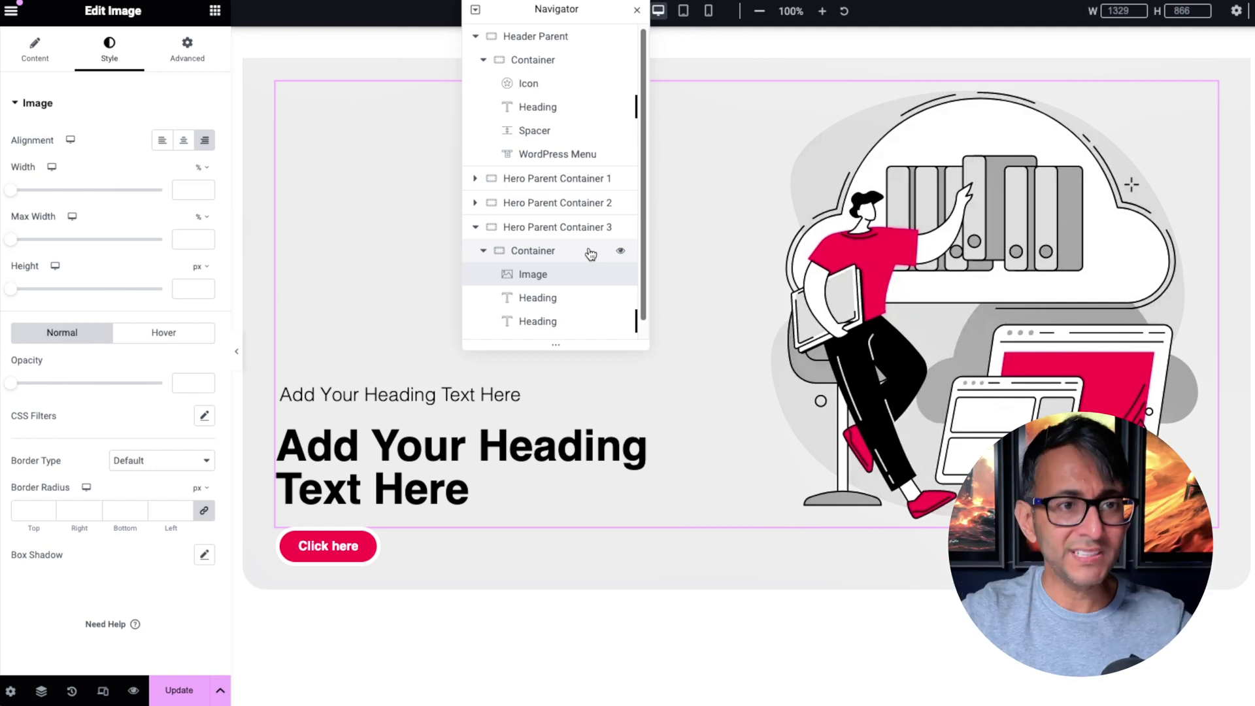
pyautogui.scroll(-1, 591, 268)
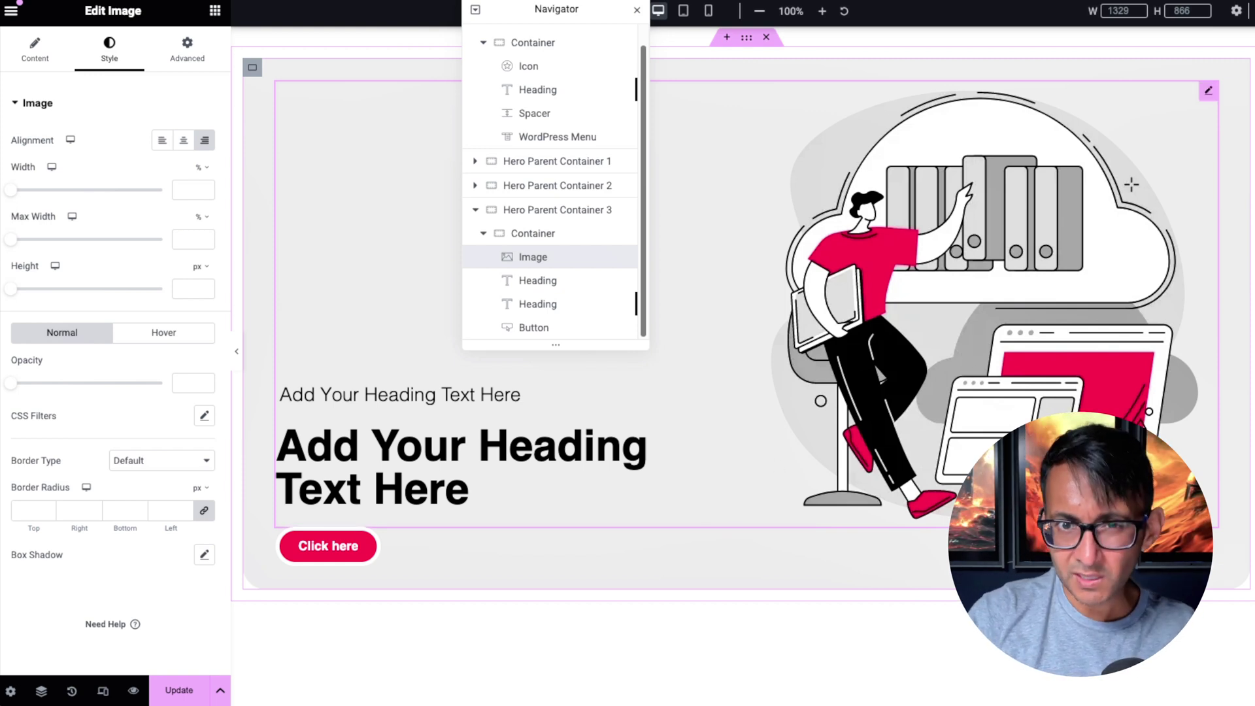
pyautogui.click(237, 351)
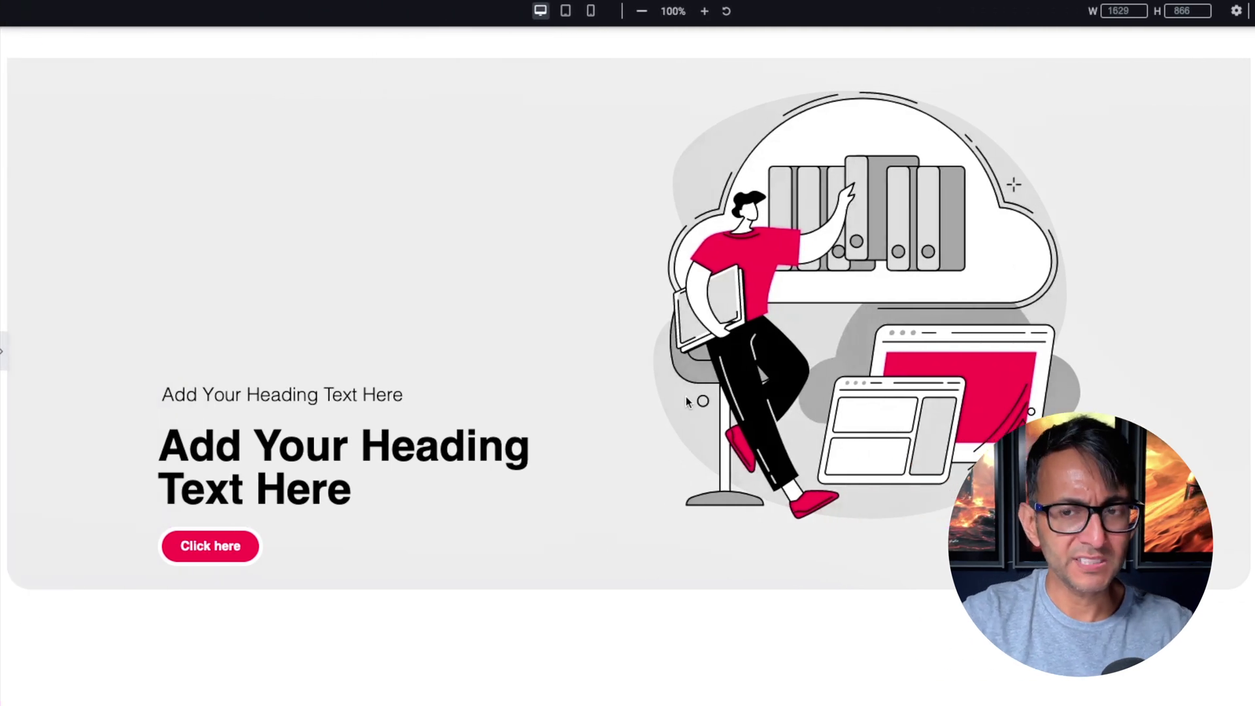
pyautogui.click(4, 351)
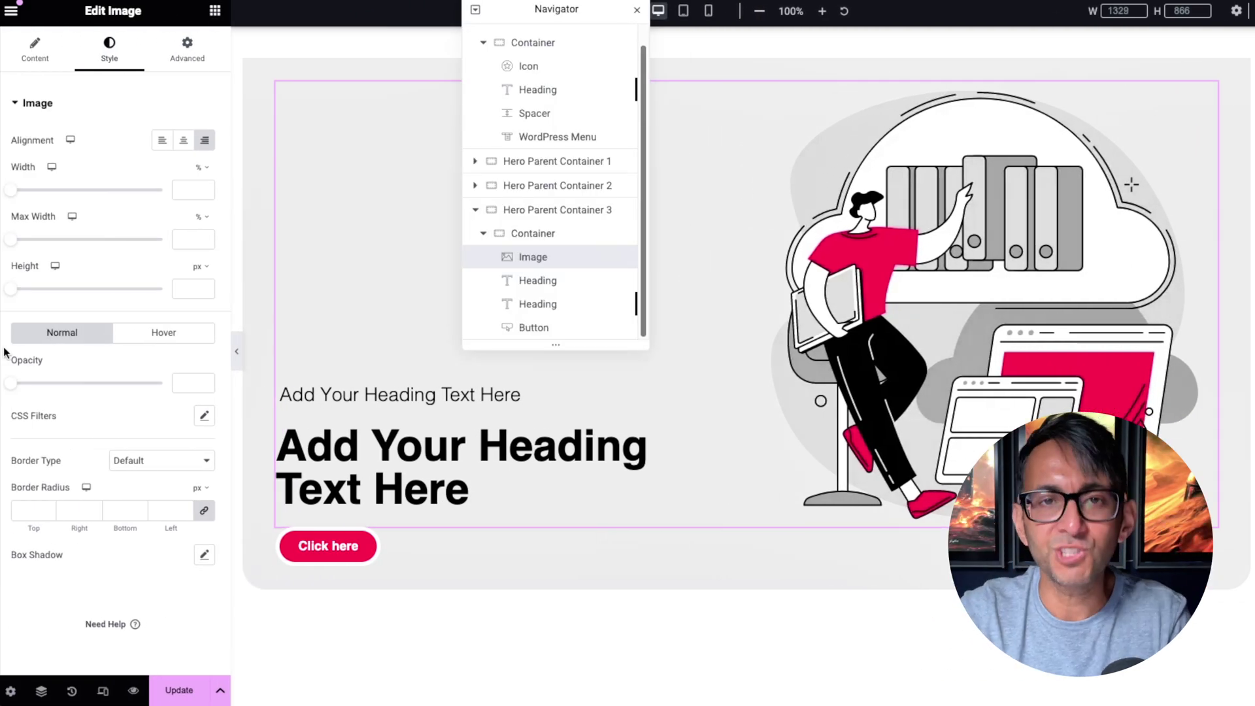
# Switch to the mobile preview and go through the stacked image, heading and button widgets of the third hero
pyautogui.click(708, 10)
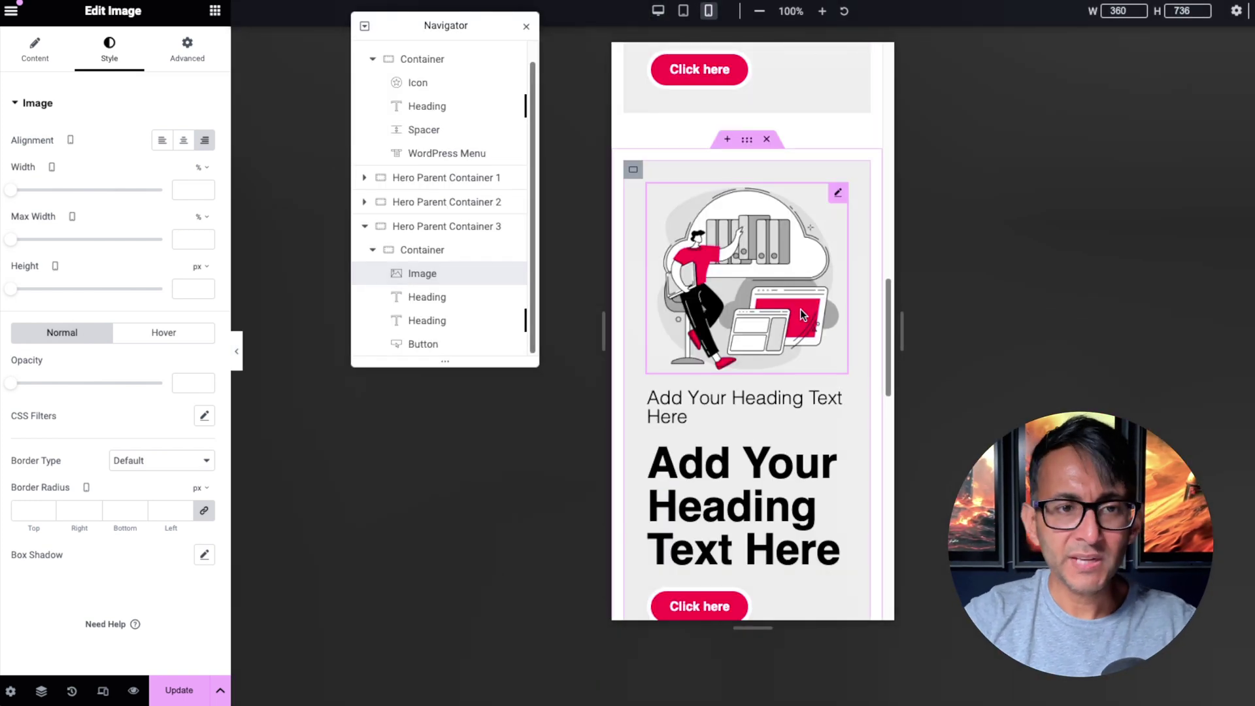
pyautogui.click(457, 297)
pyautogui.click(457, 345)
pyautogui.click(461, 281)
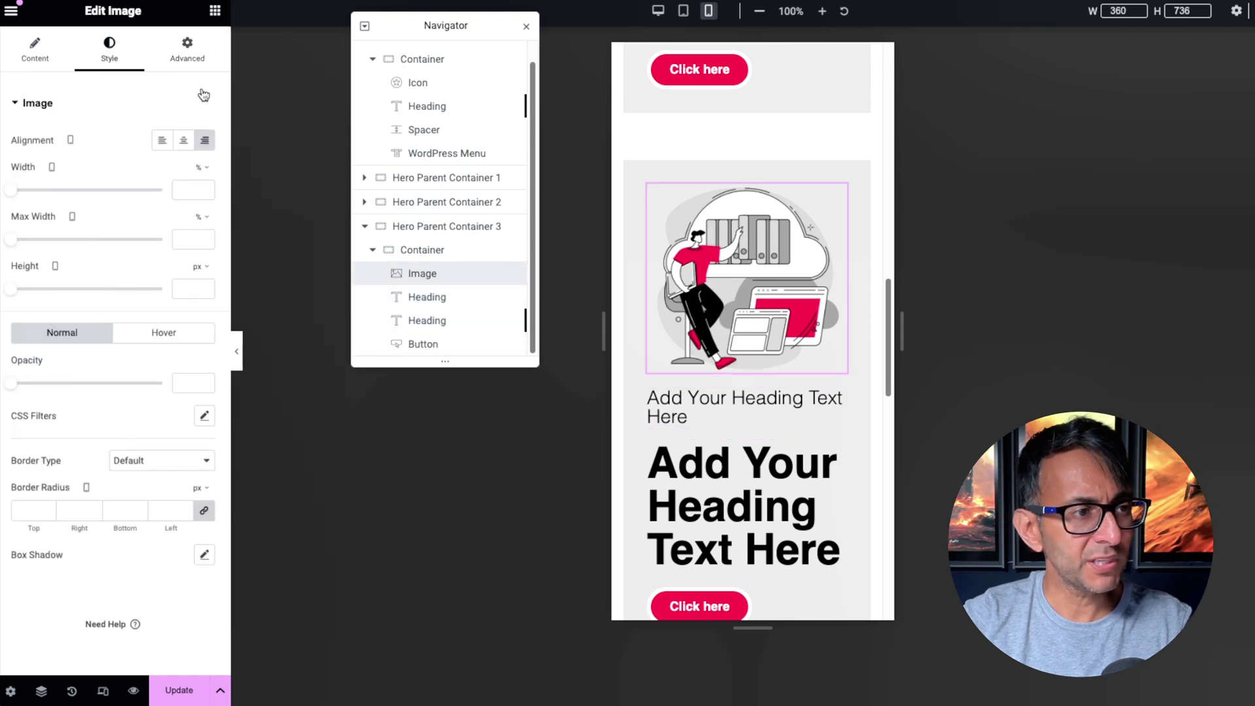
# Set the third hero image's mobile bottom margin to 30 px and switch its order to custom
pyautogui.click(187, 49)
pyautogui.click(119, 157)
pyautogui.write('30')
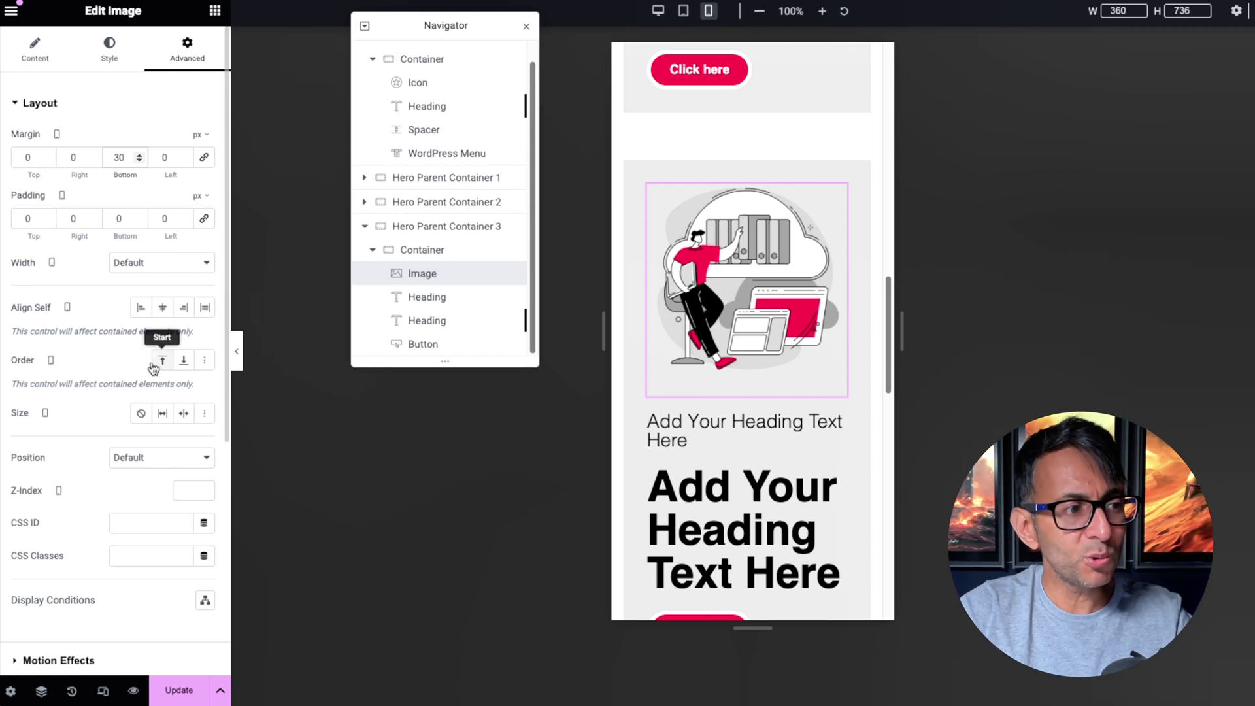
pyautogui.click(202, 365)
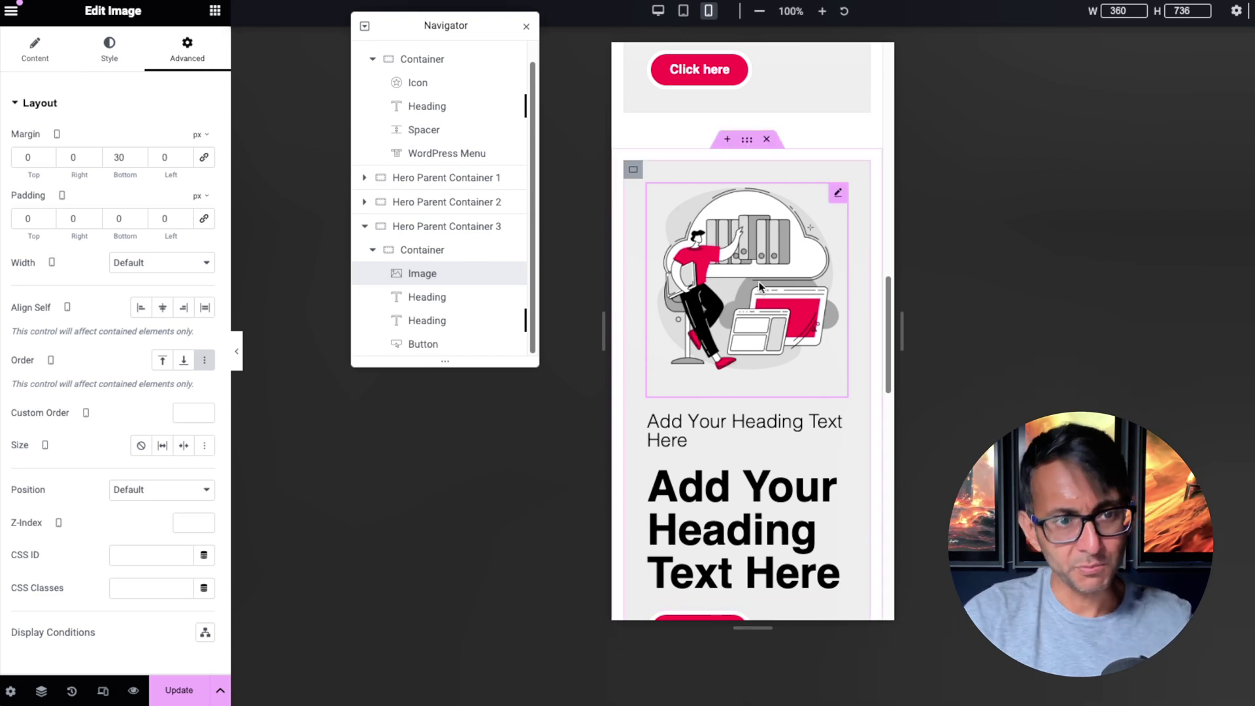
# Check the third hero's inner container settings on mobile, and return to the desktop preview to compare the heroes
pyautogui.click(439, 251)
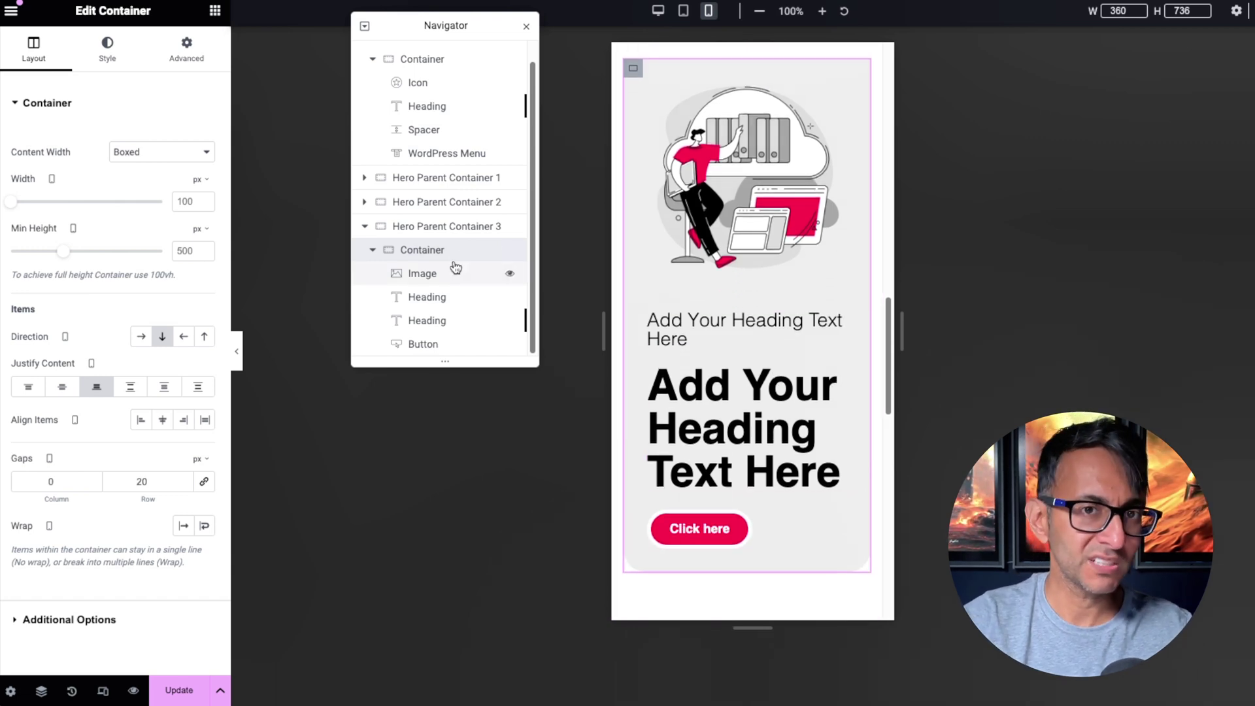
pyautogui.click(659, 12)
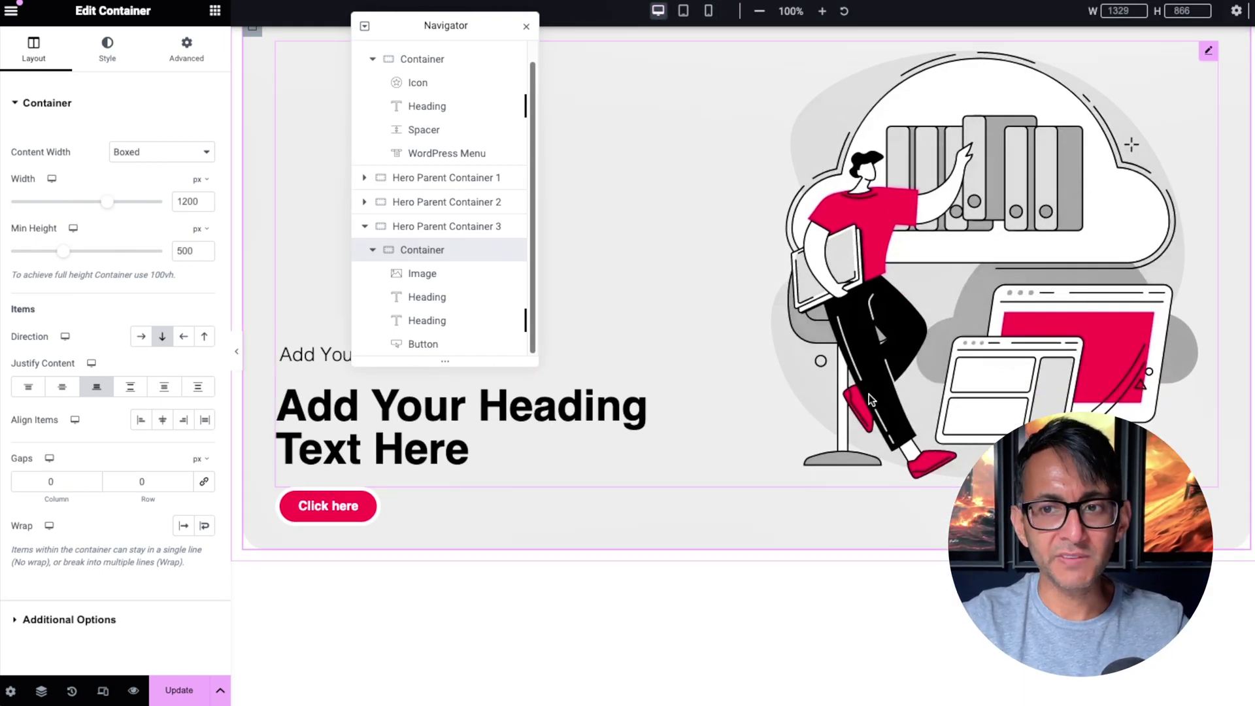
pyautogui.scroll(-3, 904, 410)
pyautogui.scroll(2, 881, 276)
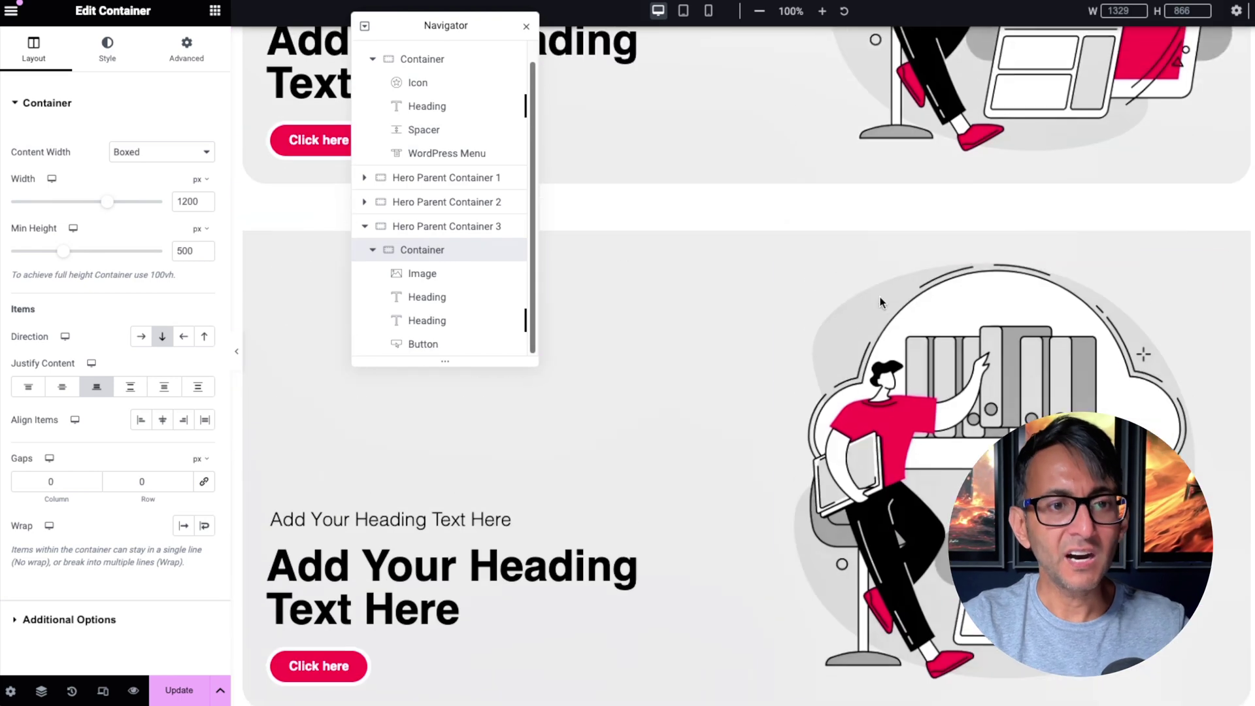